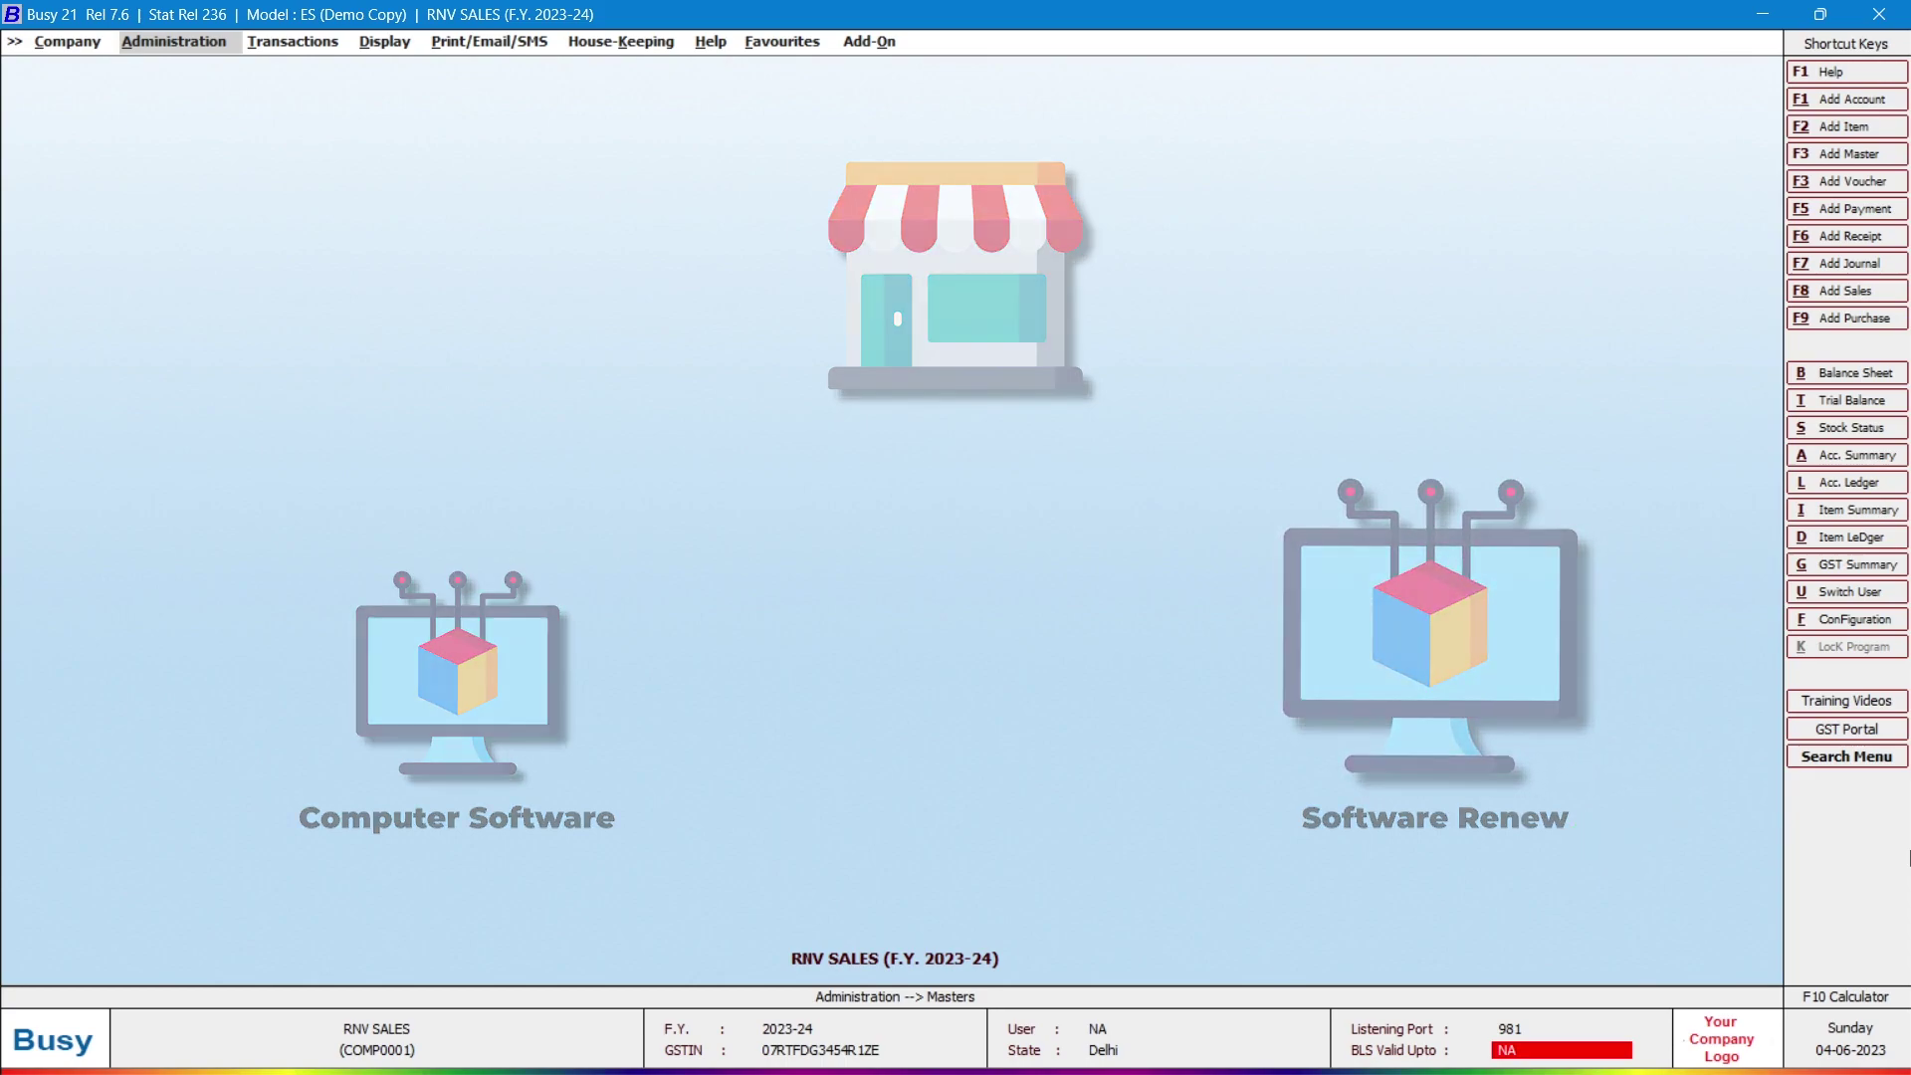
Step: Open a blank item master form for adding a new item
{"action": "key", "text": "Return"}
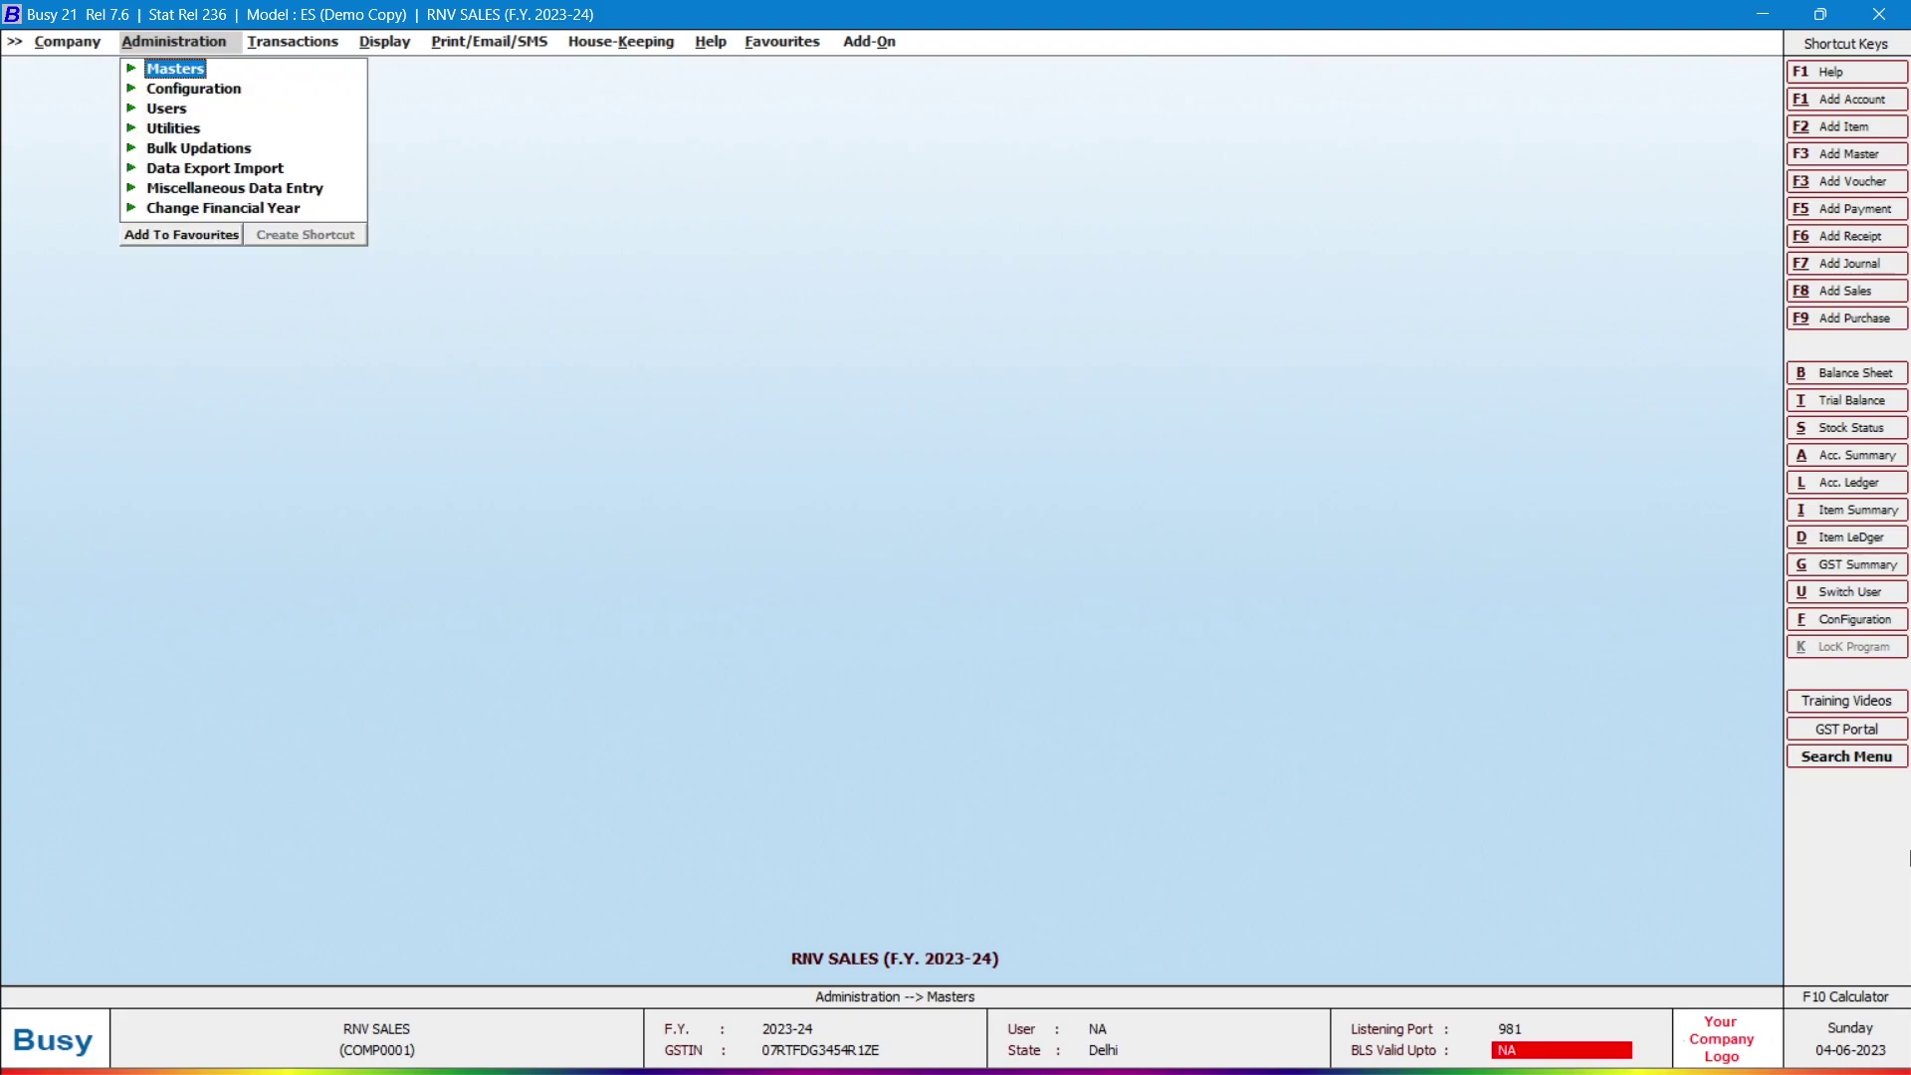
{"action": "key", "text": "Return"}
{"action": "key", "text": "Down"}
{"action": "key", "text": "Down"}
{"action": "key", "text": "Down"}
{"action": "key", "text": "Return"}
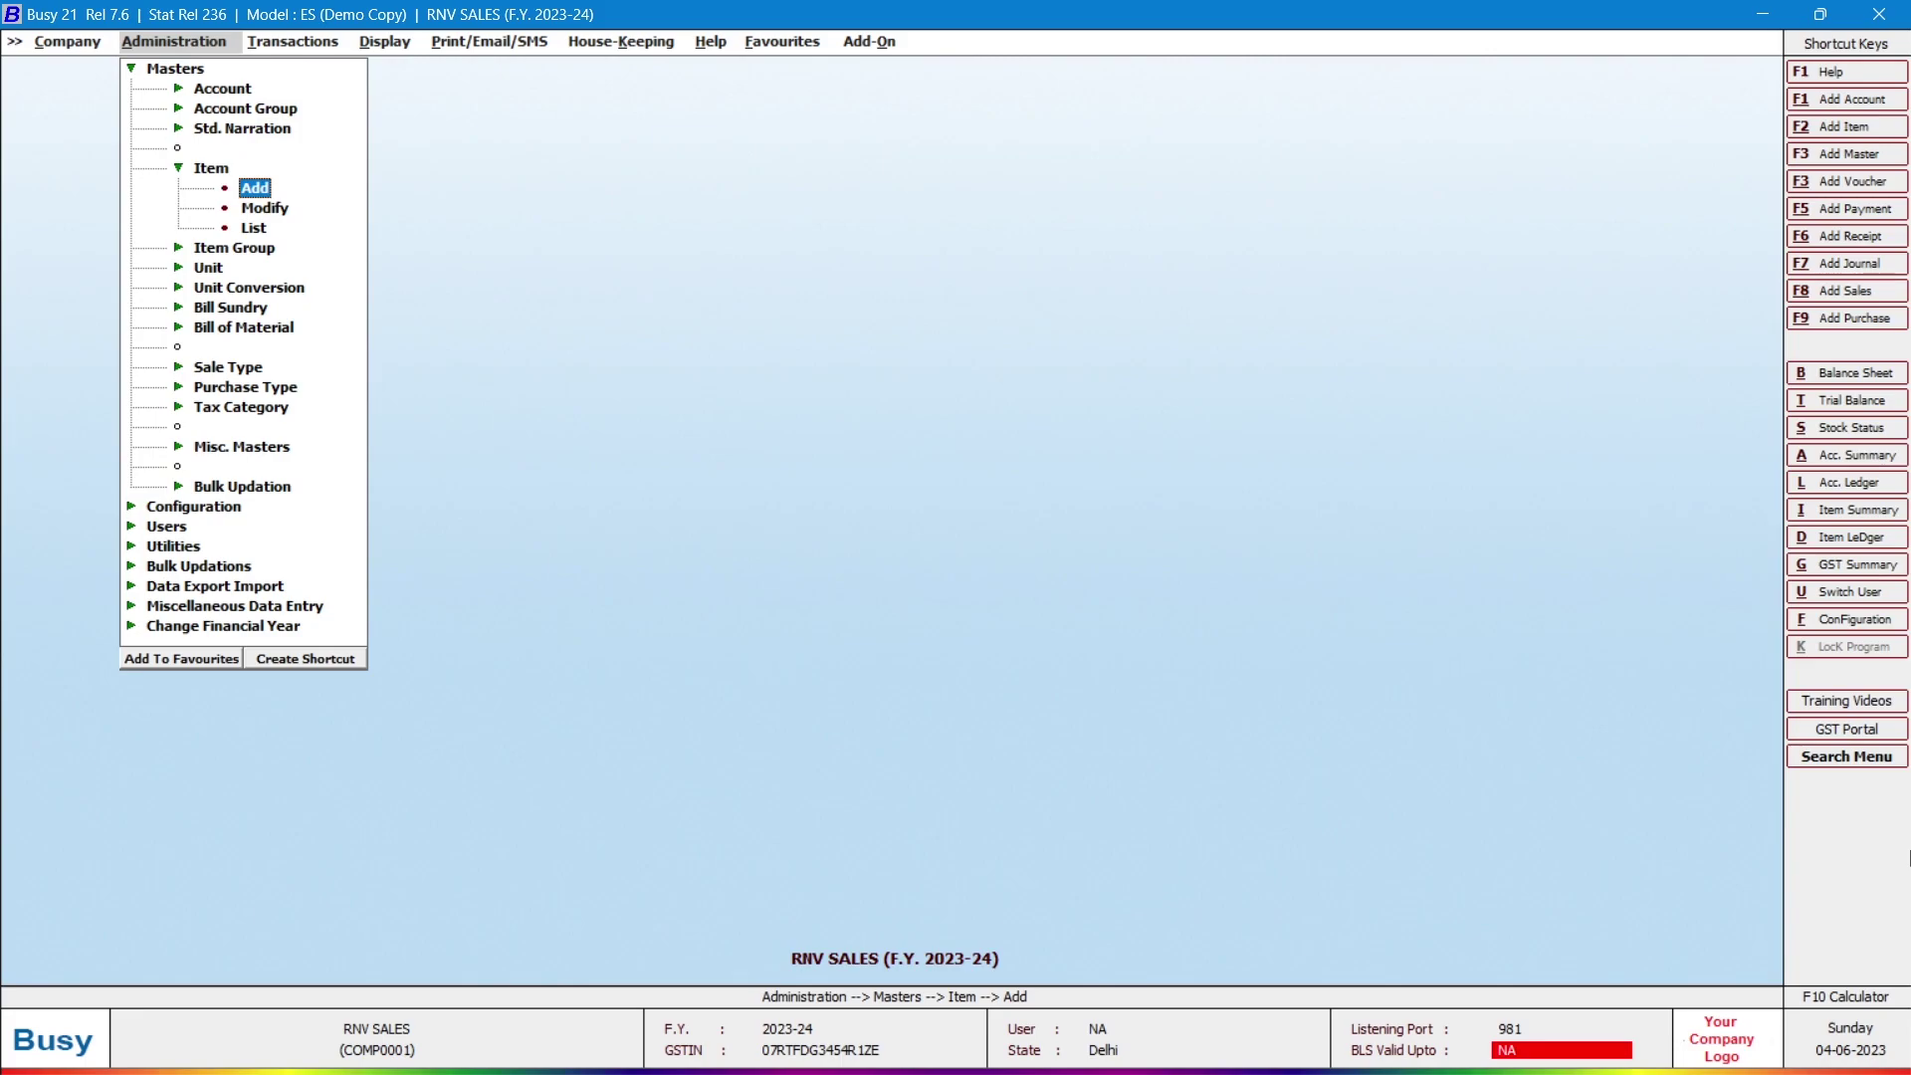
{"action": "key", "text": "Return"}
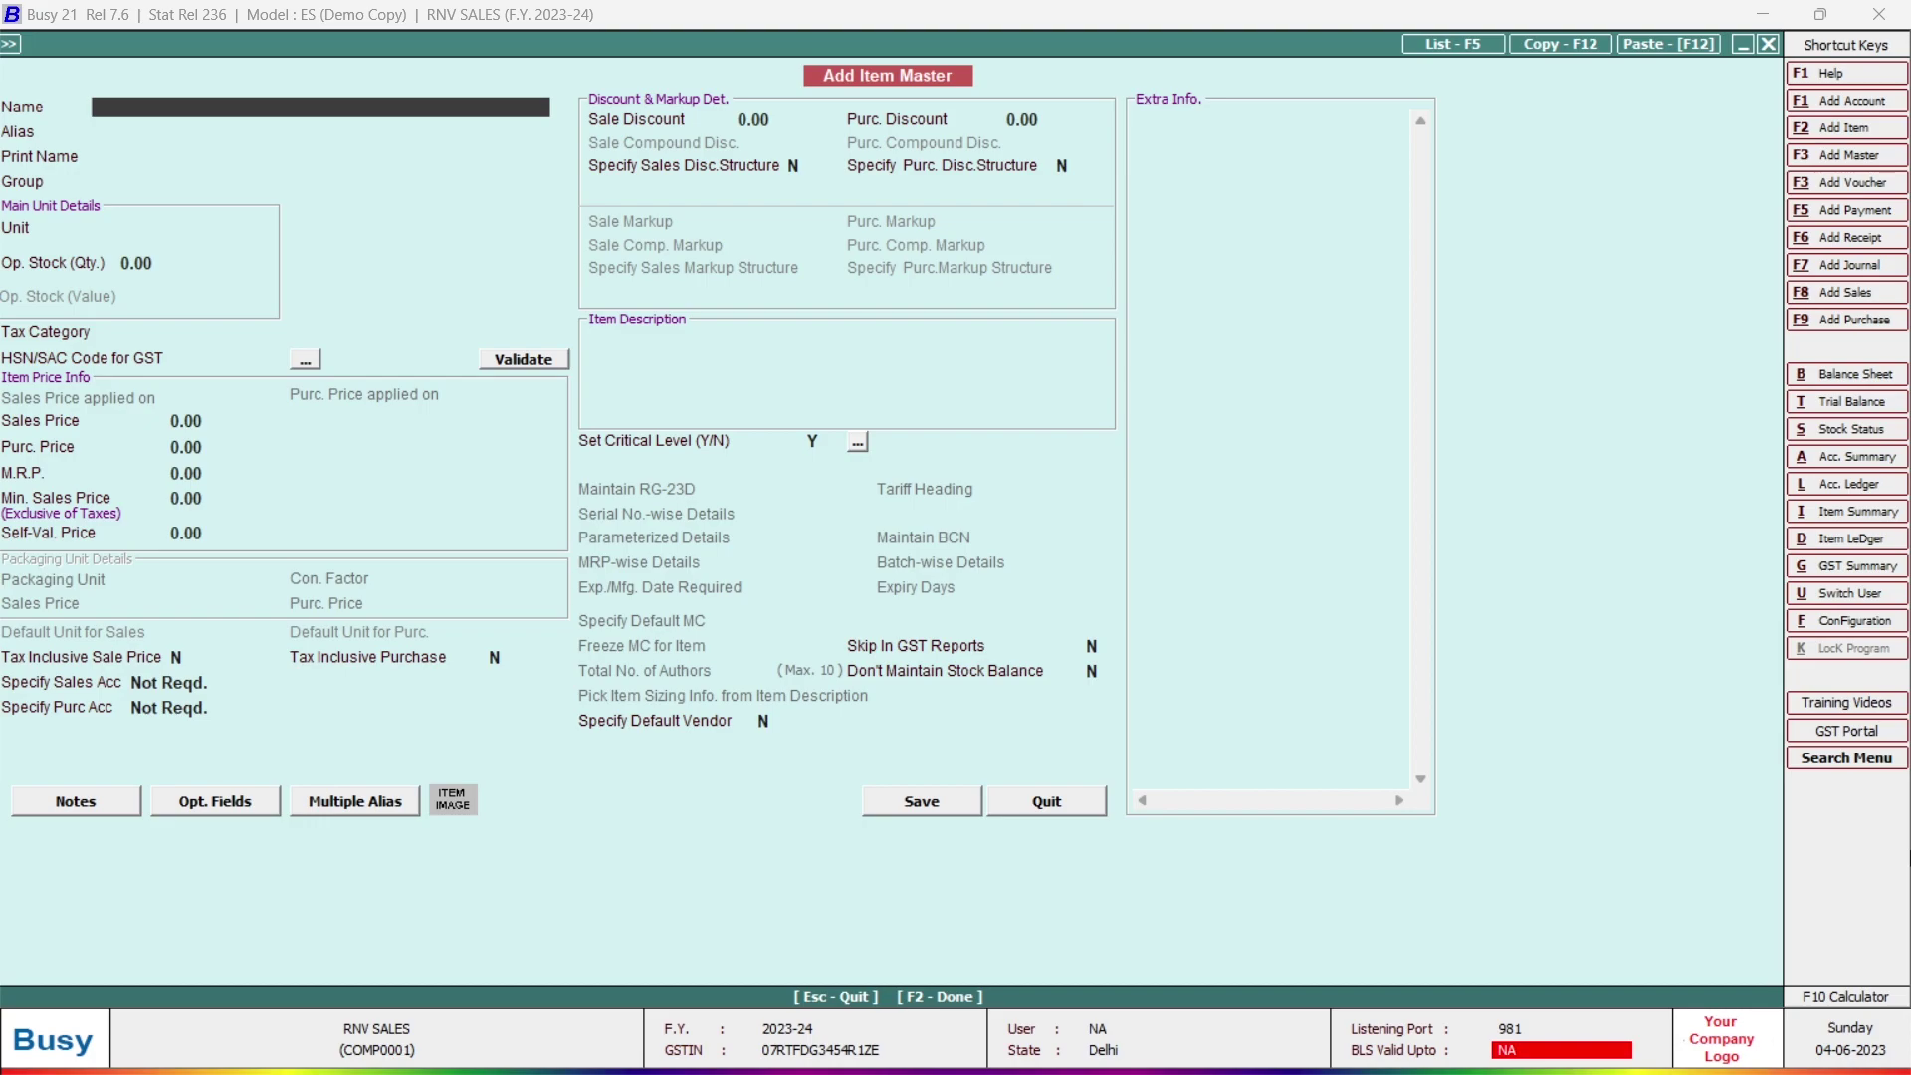
Step: Name the new item SOFTWARE RENEWAL AMC, with group General and main unit NOS
{"action": "type", "text": "SOFTWARE RENEWAL AMC"}
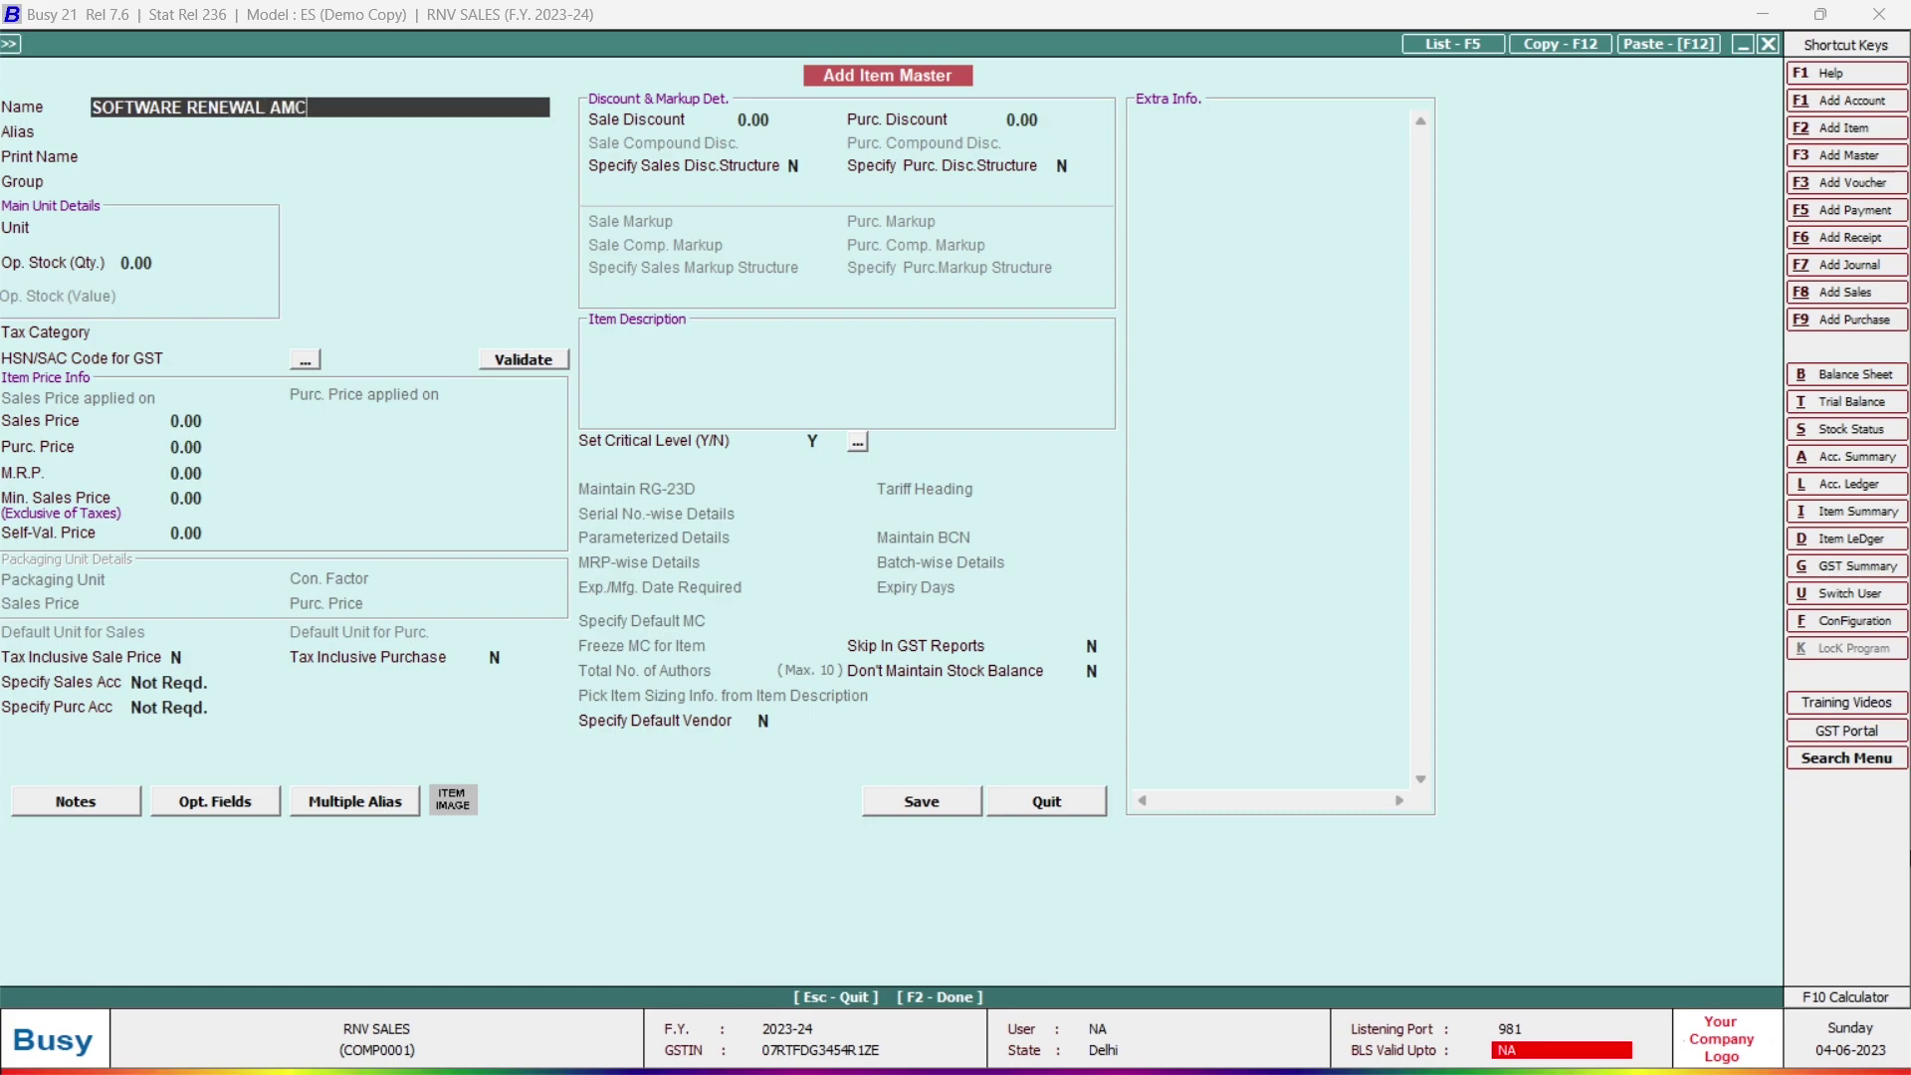
{"action": "key", "text": "Return"}
{"action": "key", "text": "Return"}
{"action": "key", "text": "Return"}
{"action": "key", "text": "Return"}
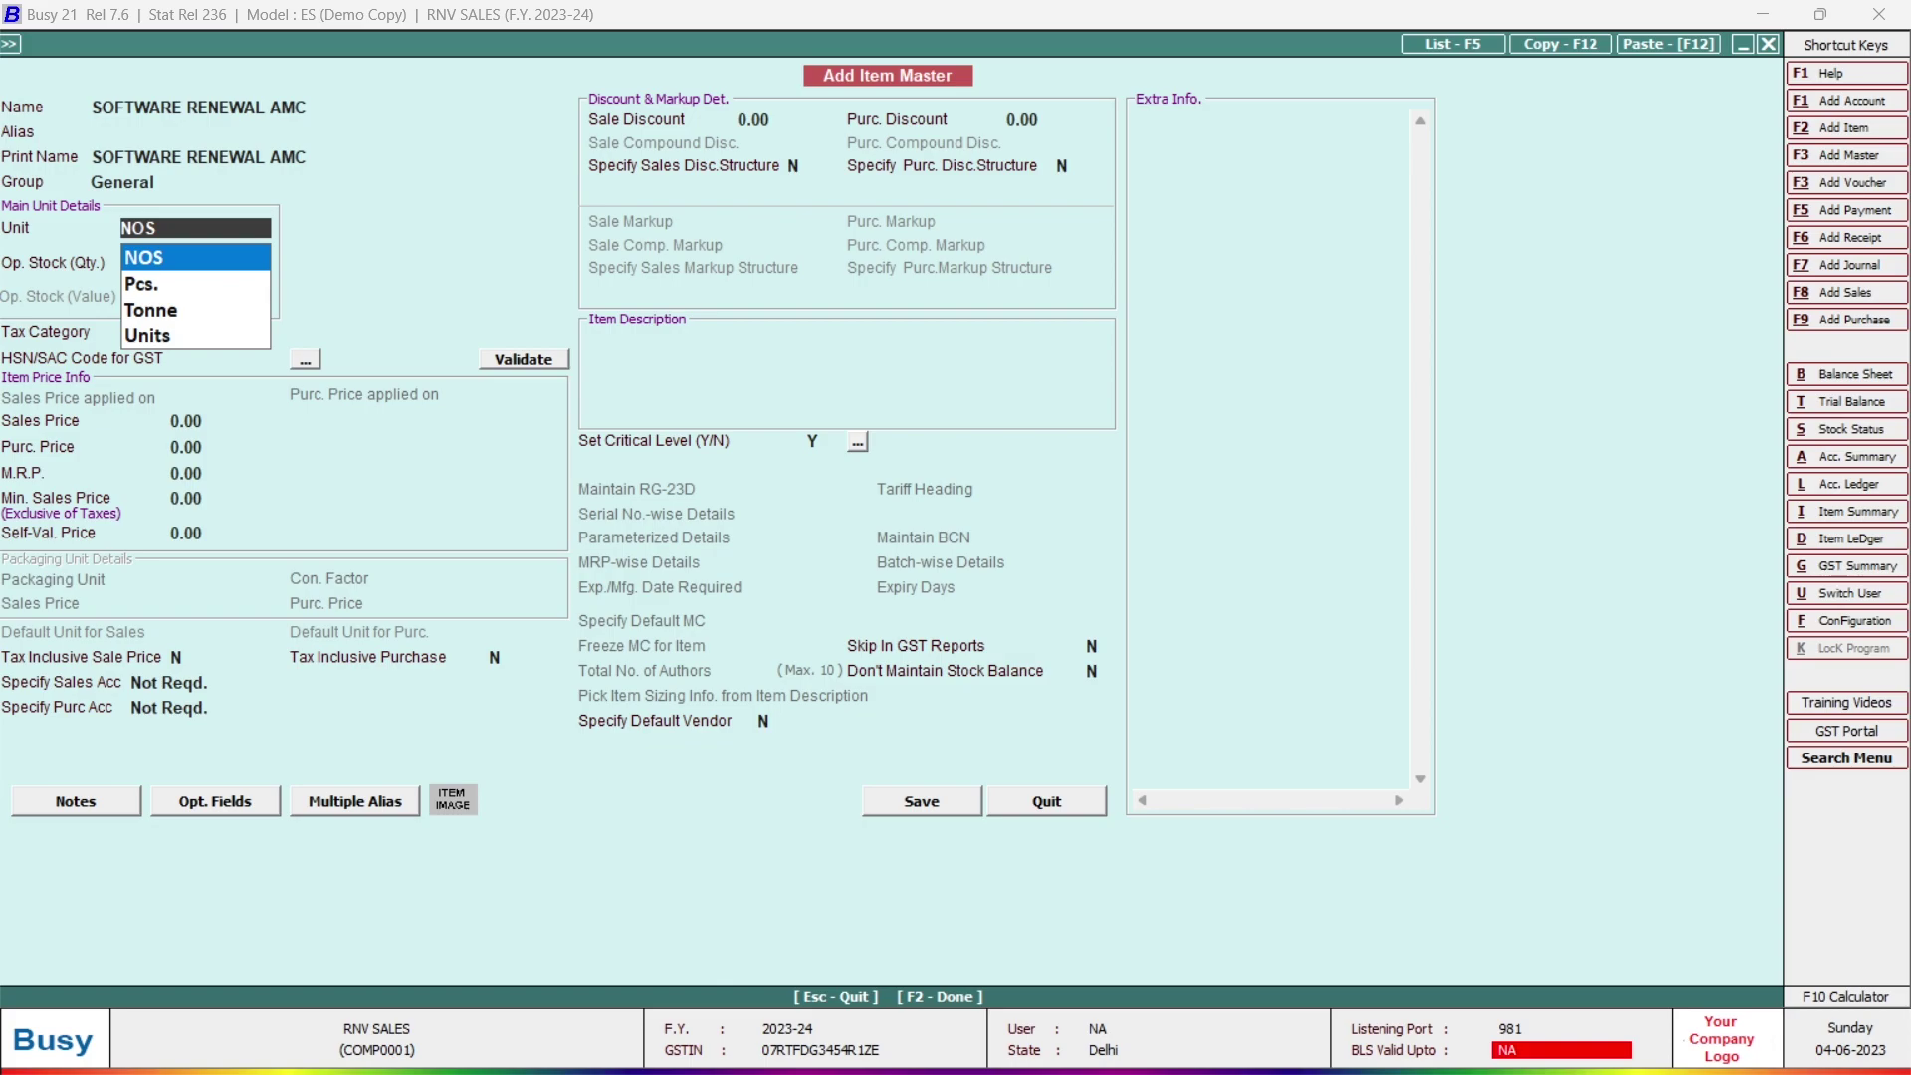
{"action": "key", "text": "Return"}
{"action": "key", "text": "Return"}
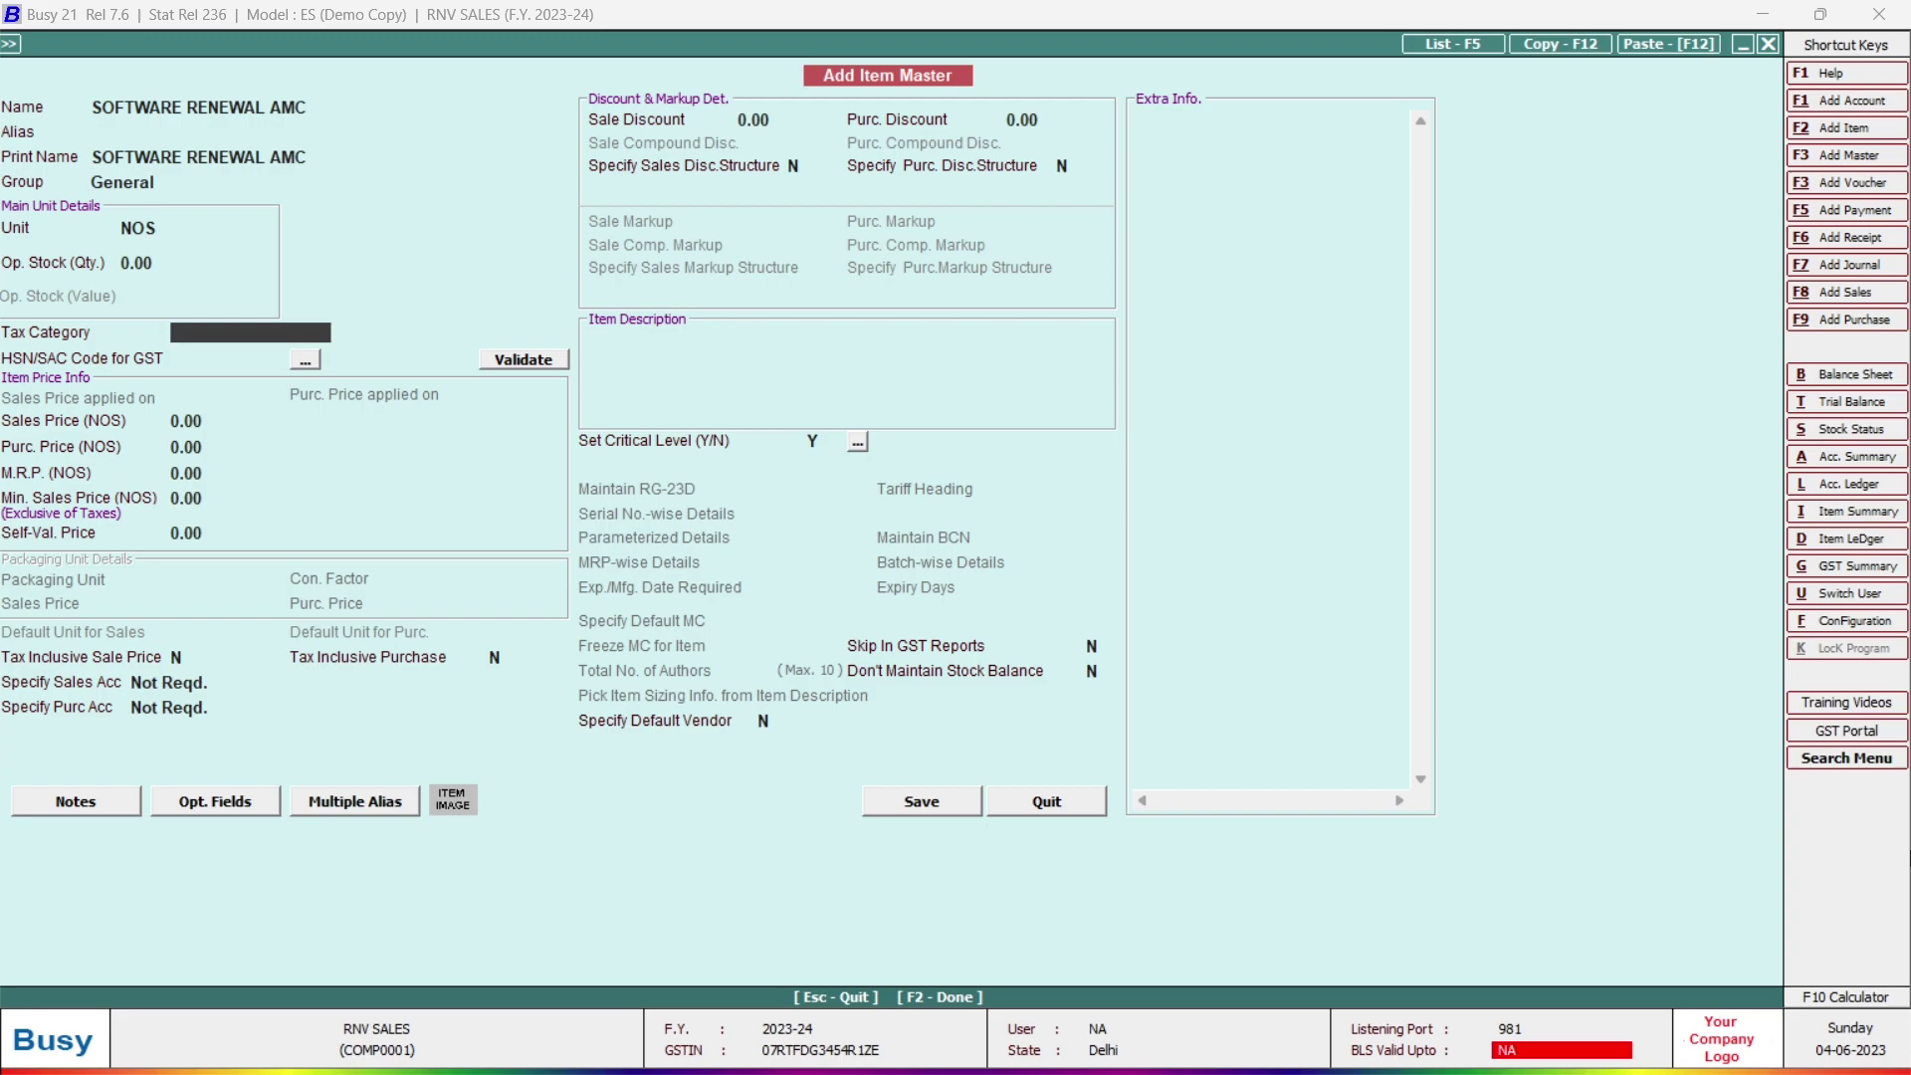
Step: Set the item's tax category to Services 18% and its HSN/SAC code for GST to 4502265
{"action": "type", "text": "18"}
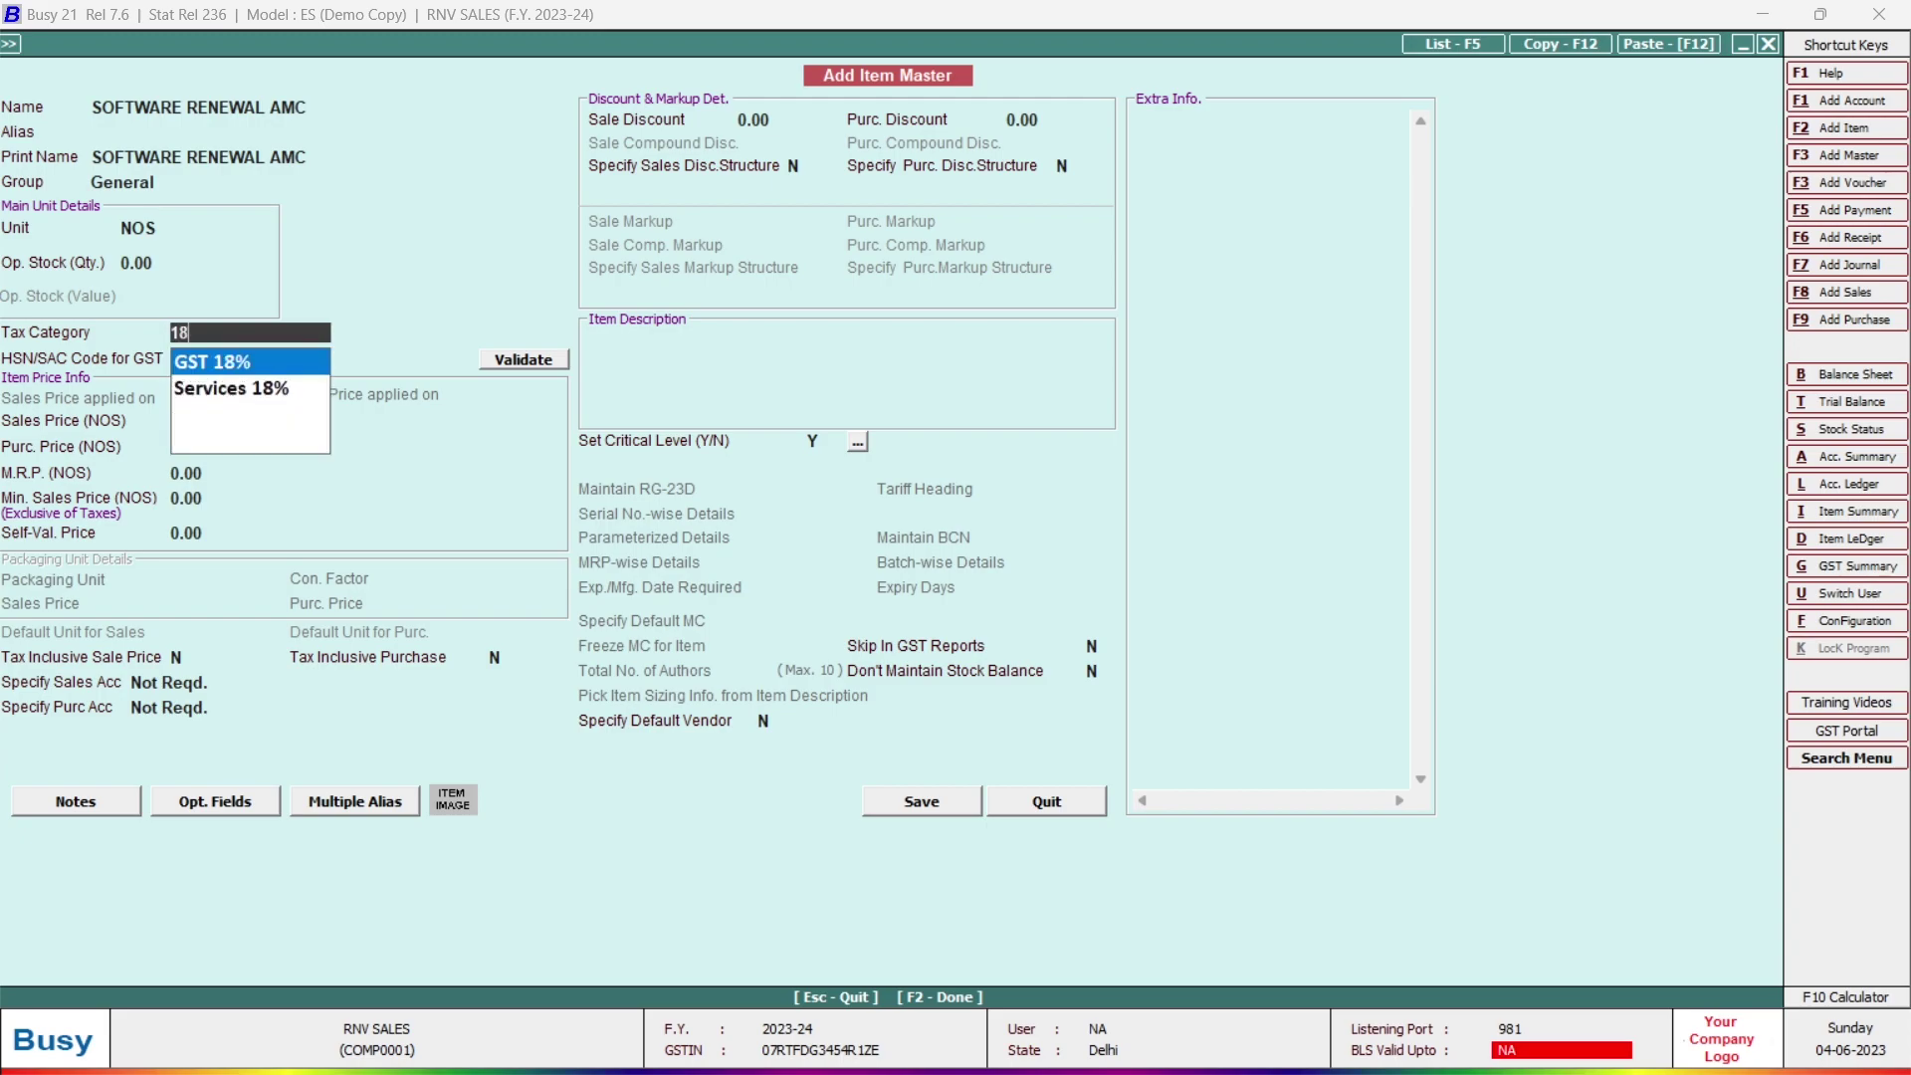
{"action": "key", "text": "Down"}
{"action": "key", "text": "Return"}
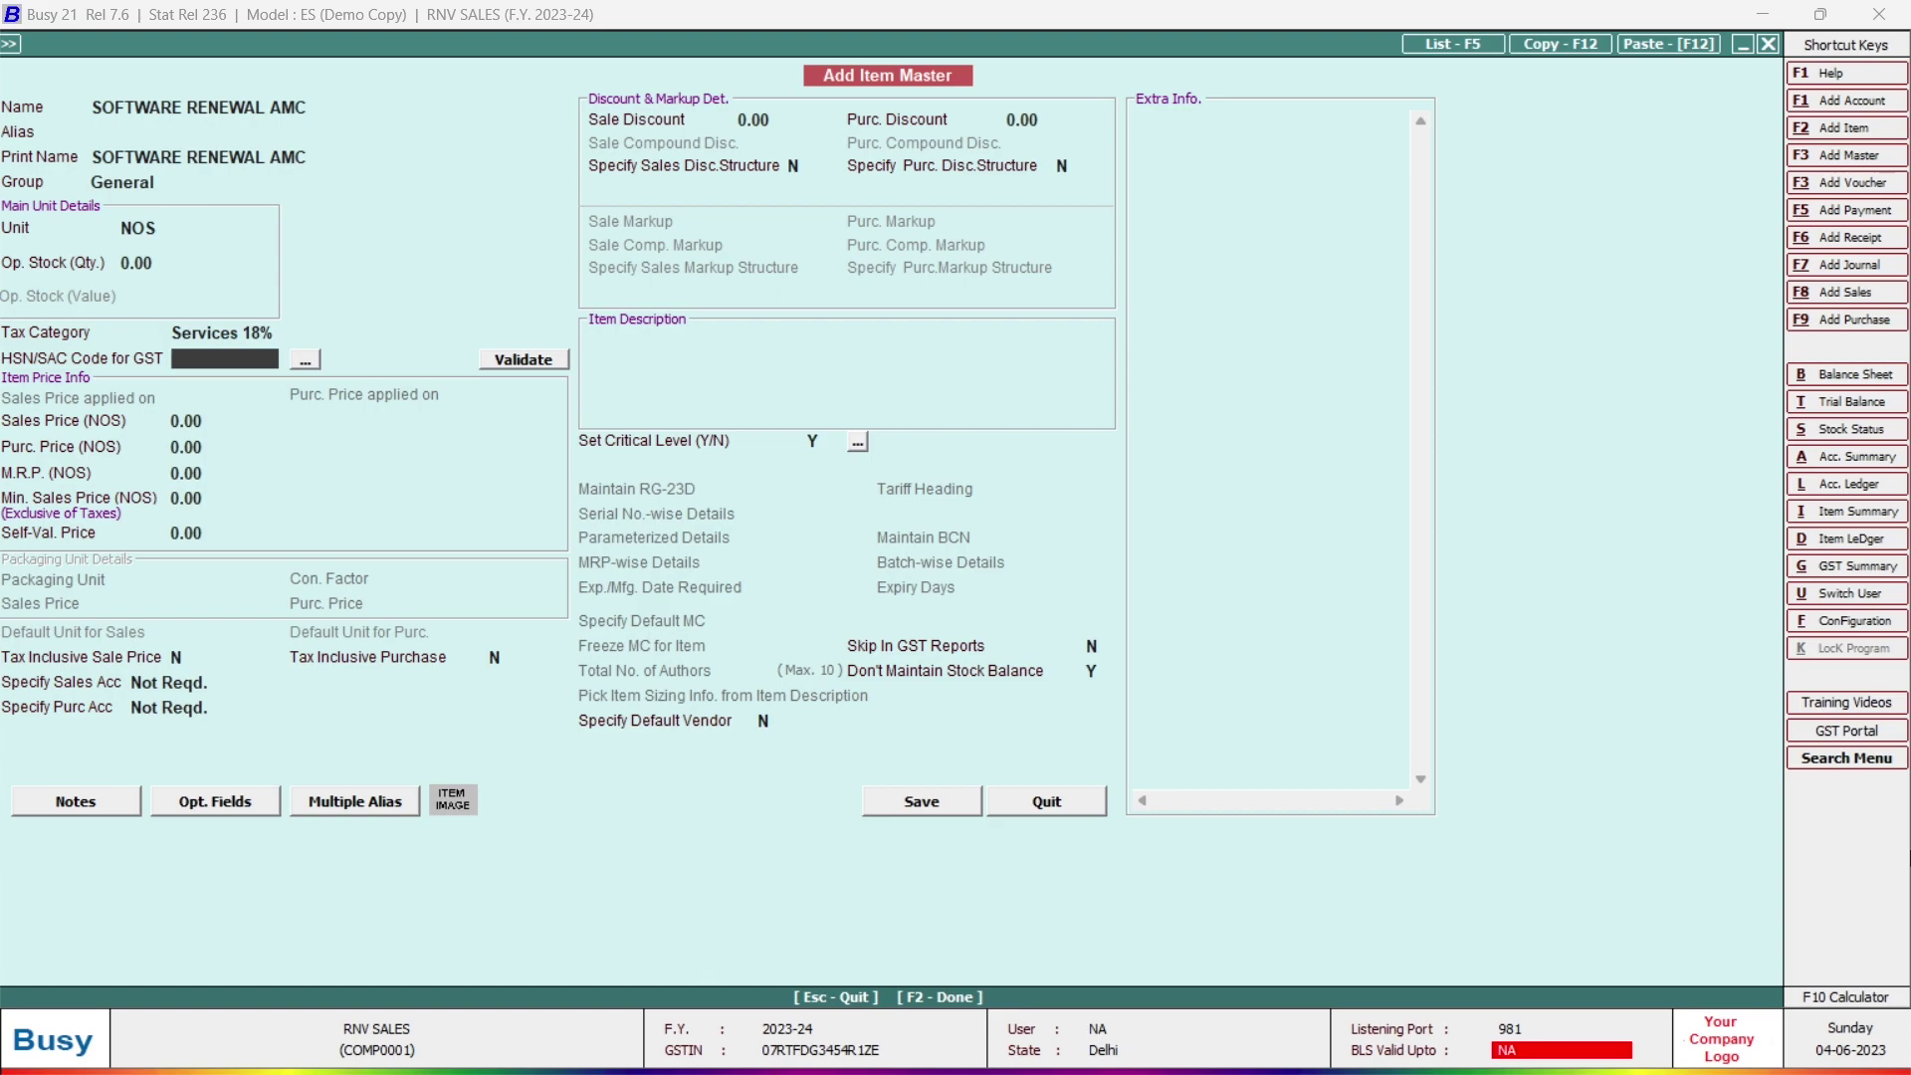
{"action": "type", "text": "4502265"}
{"action": "key", "text": "Return"}
{"action": "key", "text": "Return"}
{"action": "key", "text": "Return"}
{"action": "key", "text": "Return"}
{"action": "key", "text": "Return"}
{"action": "key", "text": "Return"}
{"action": "key", "text": "Return"}
{"action": "key", "text": "Return"}
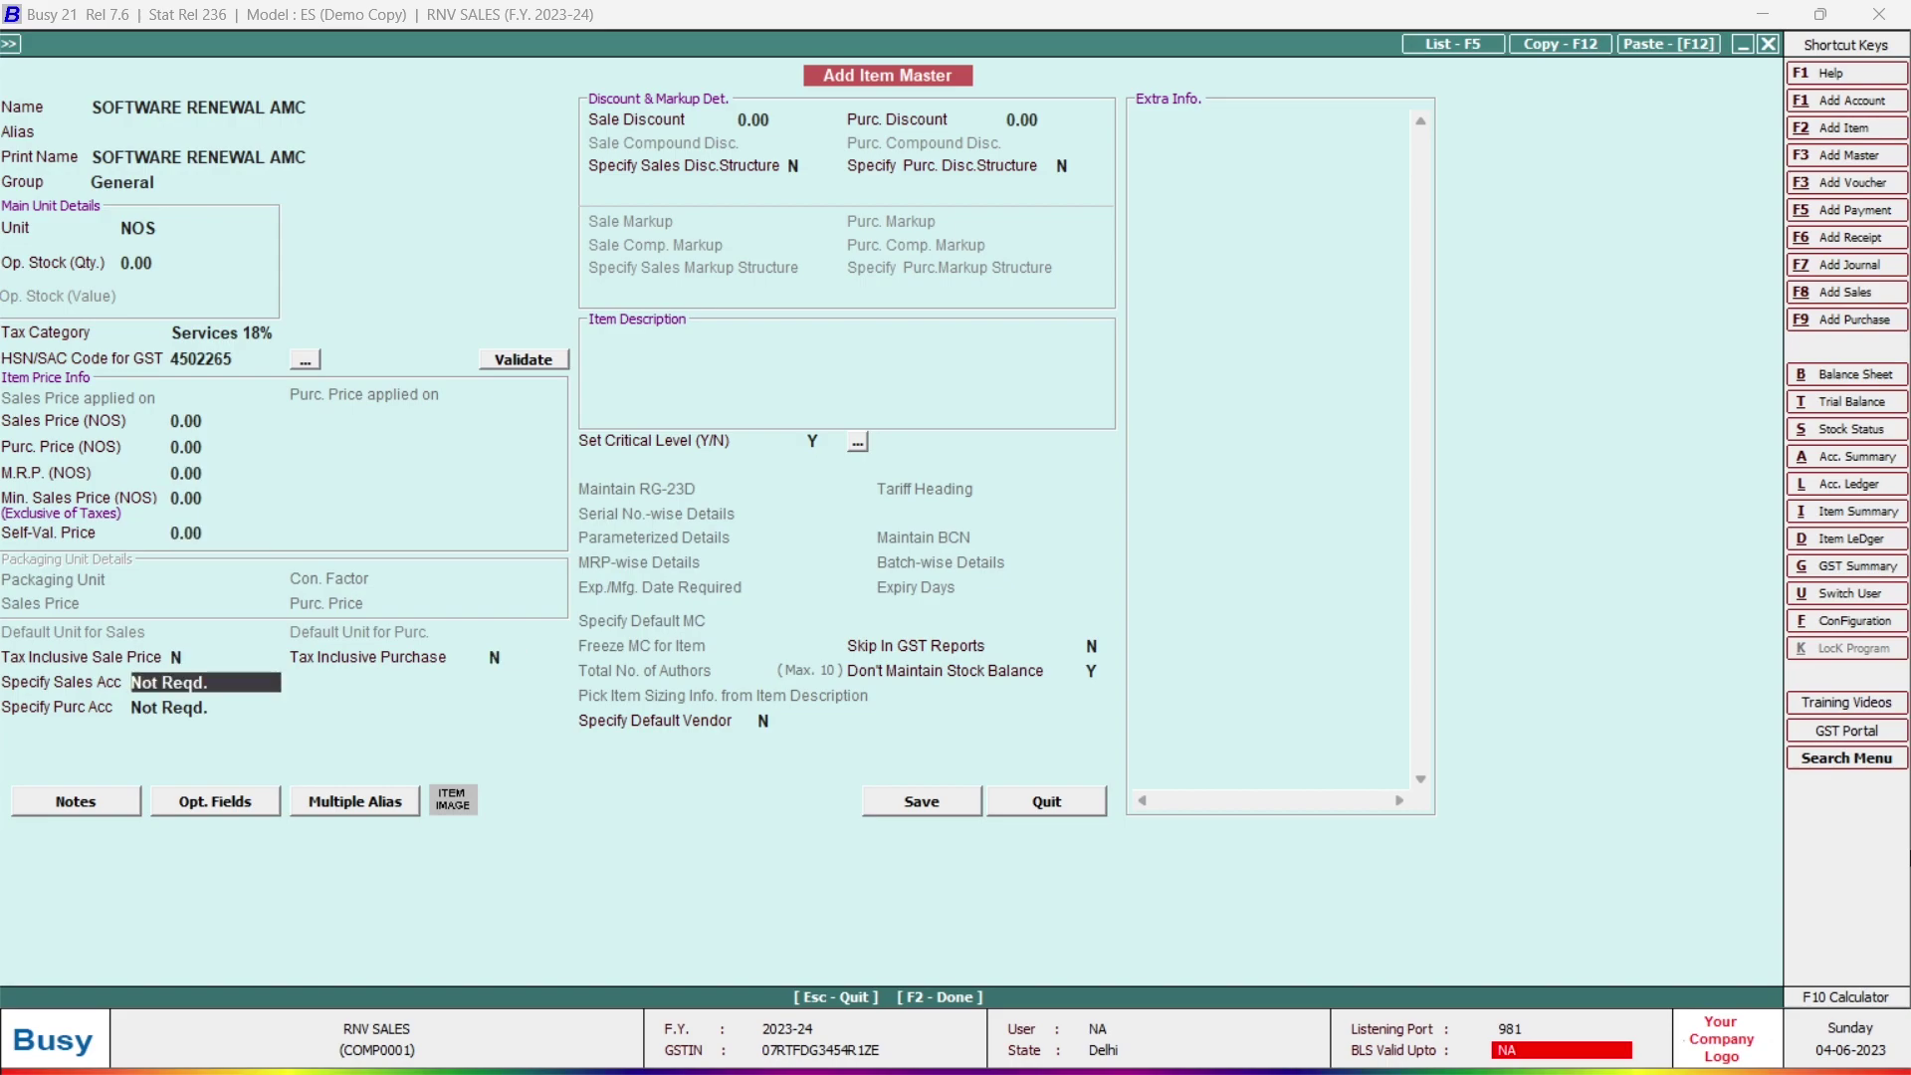
Step: Specify the sales account in the item master and assign Service Charges Receipts to it
{"action": "key", "text": "Down"}
{"action": "key", "text": "Down"}
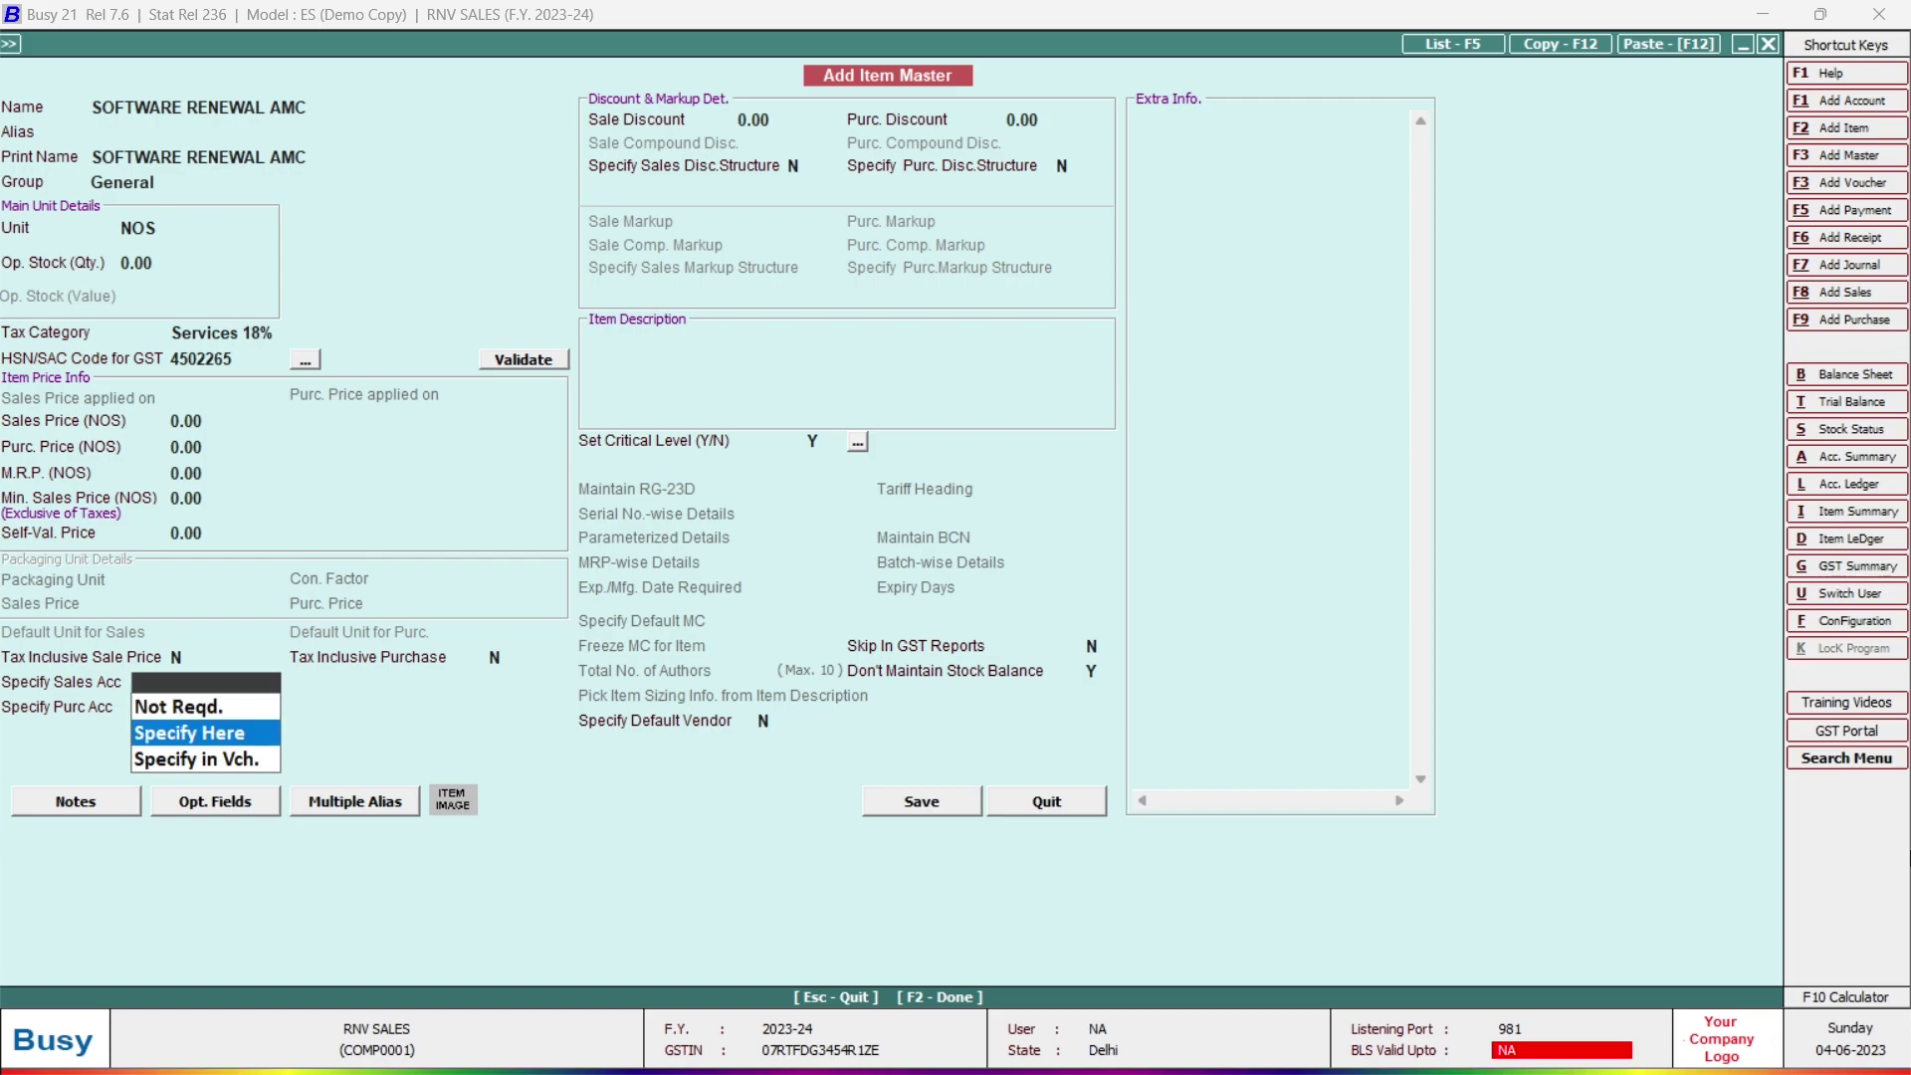
{"action": "key", "text": "Return"}
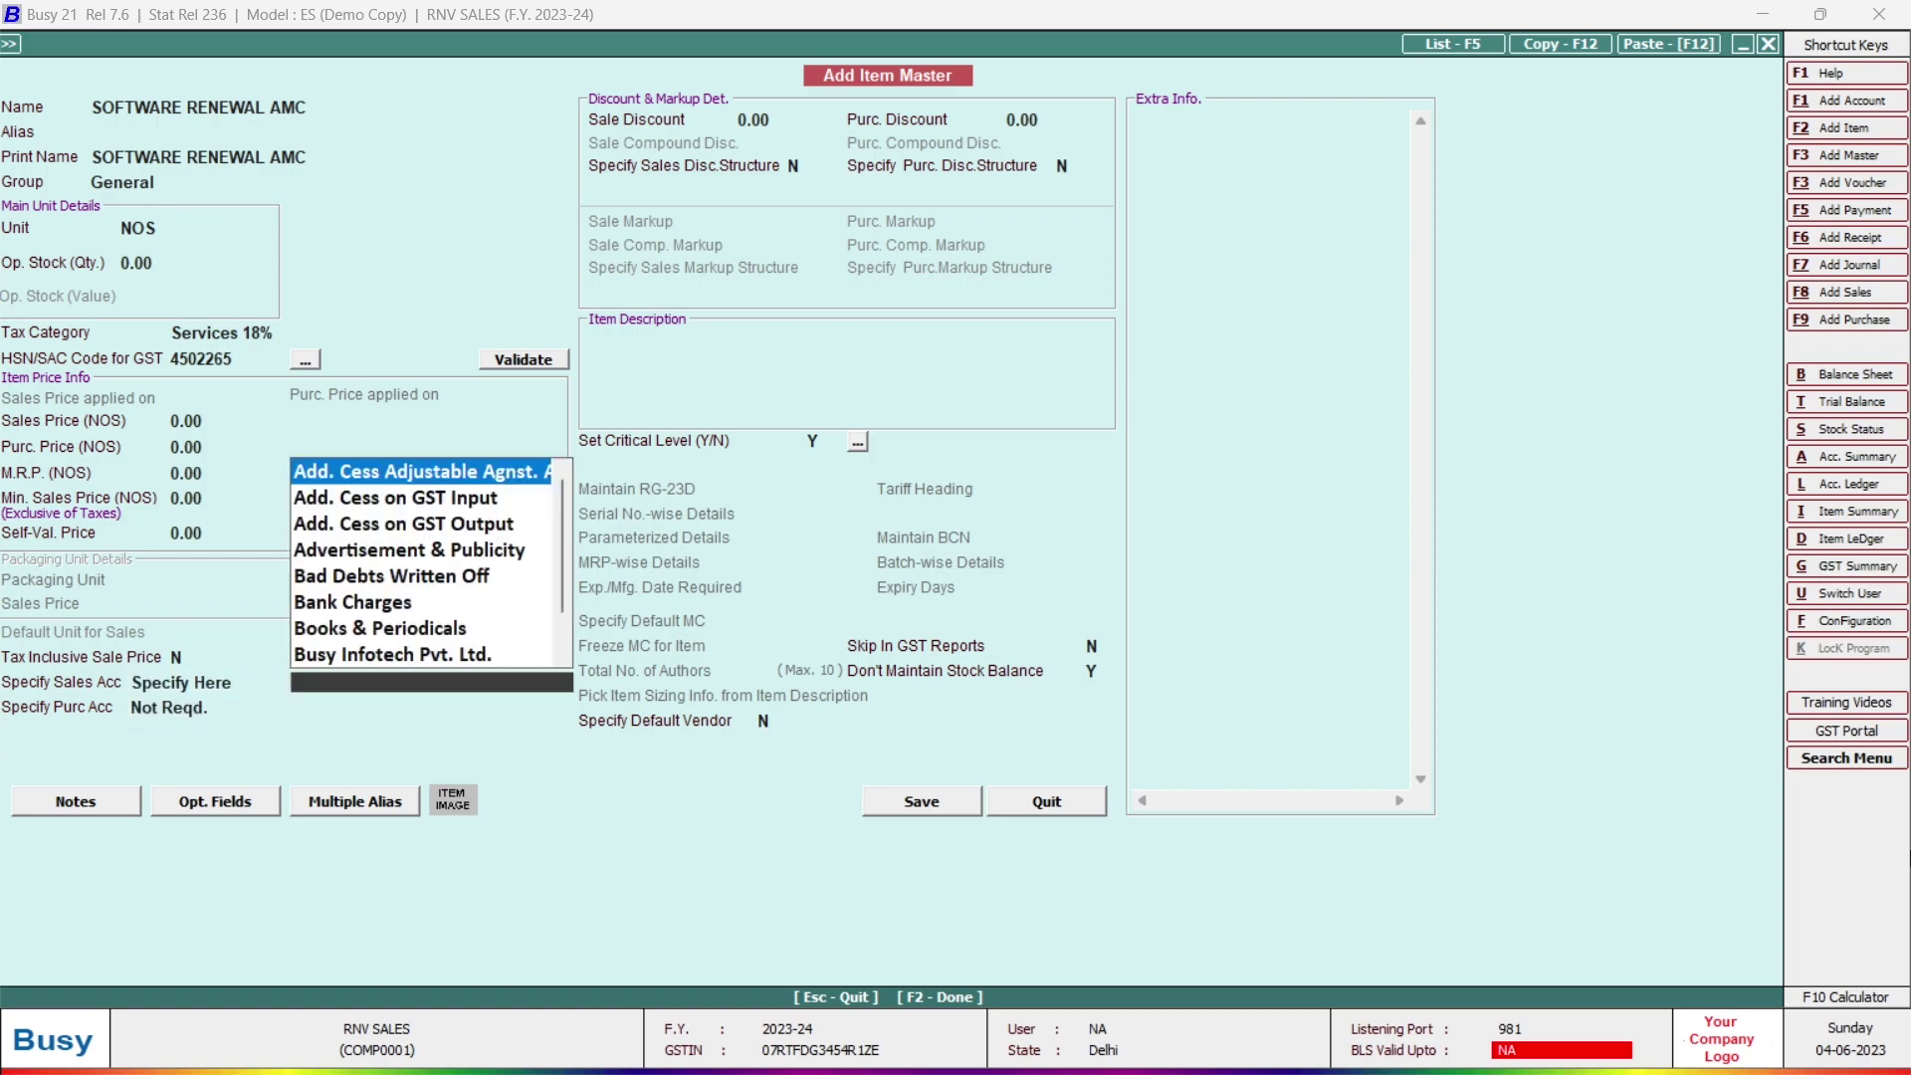
{"action": "type", "text": "SERVICE"}
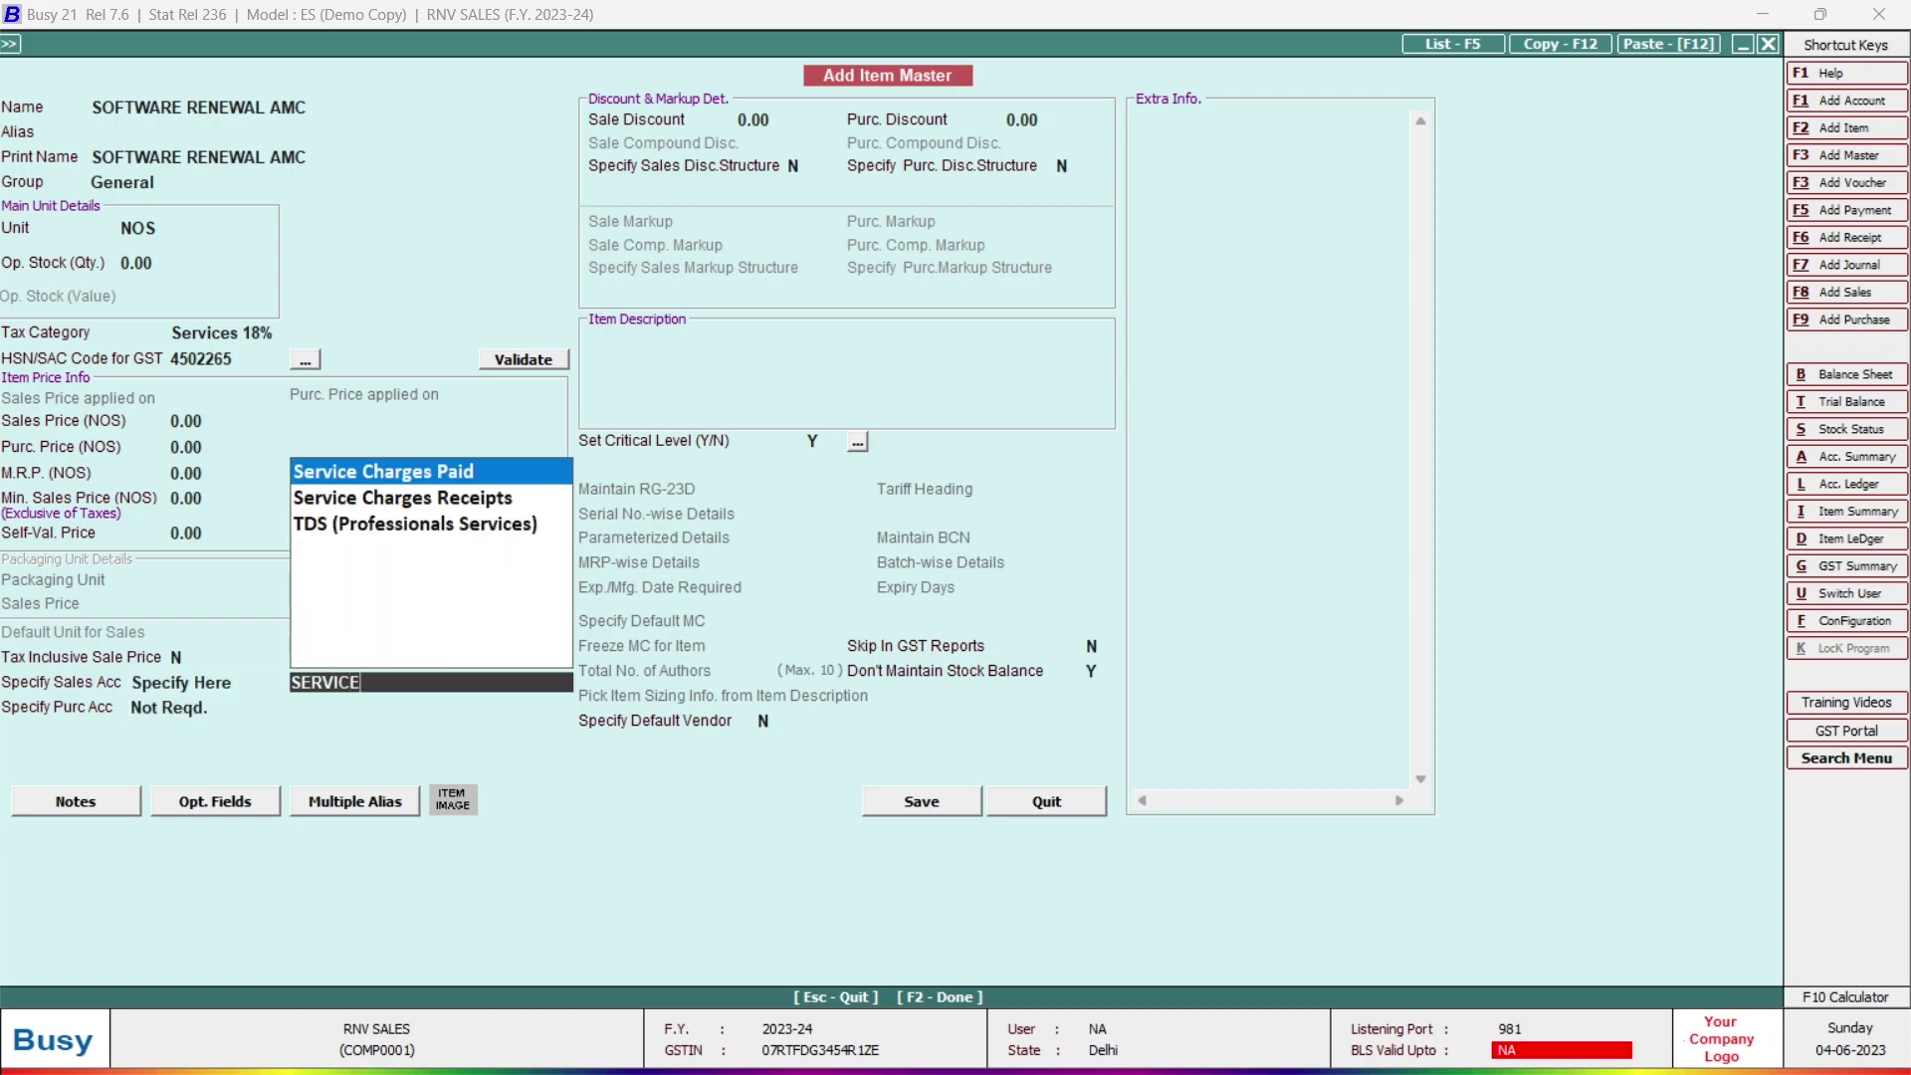
{"action": "key", "text": "Down"}
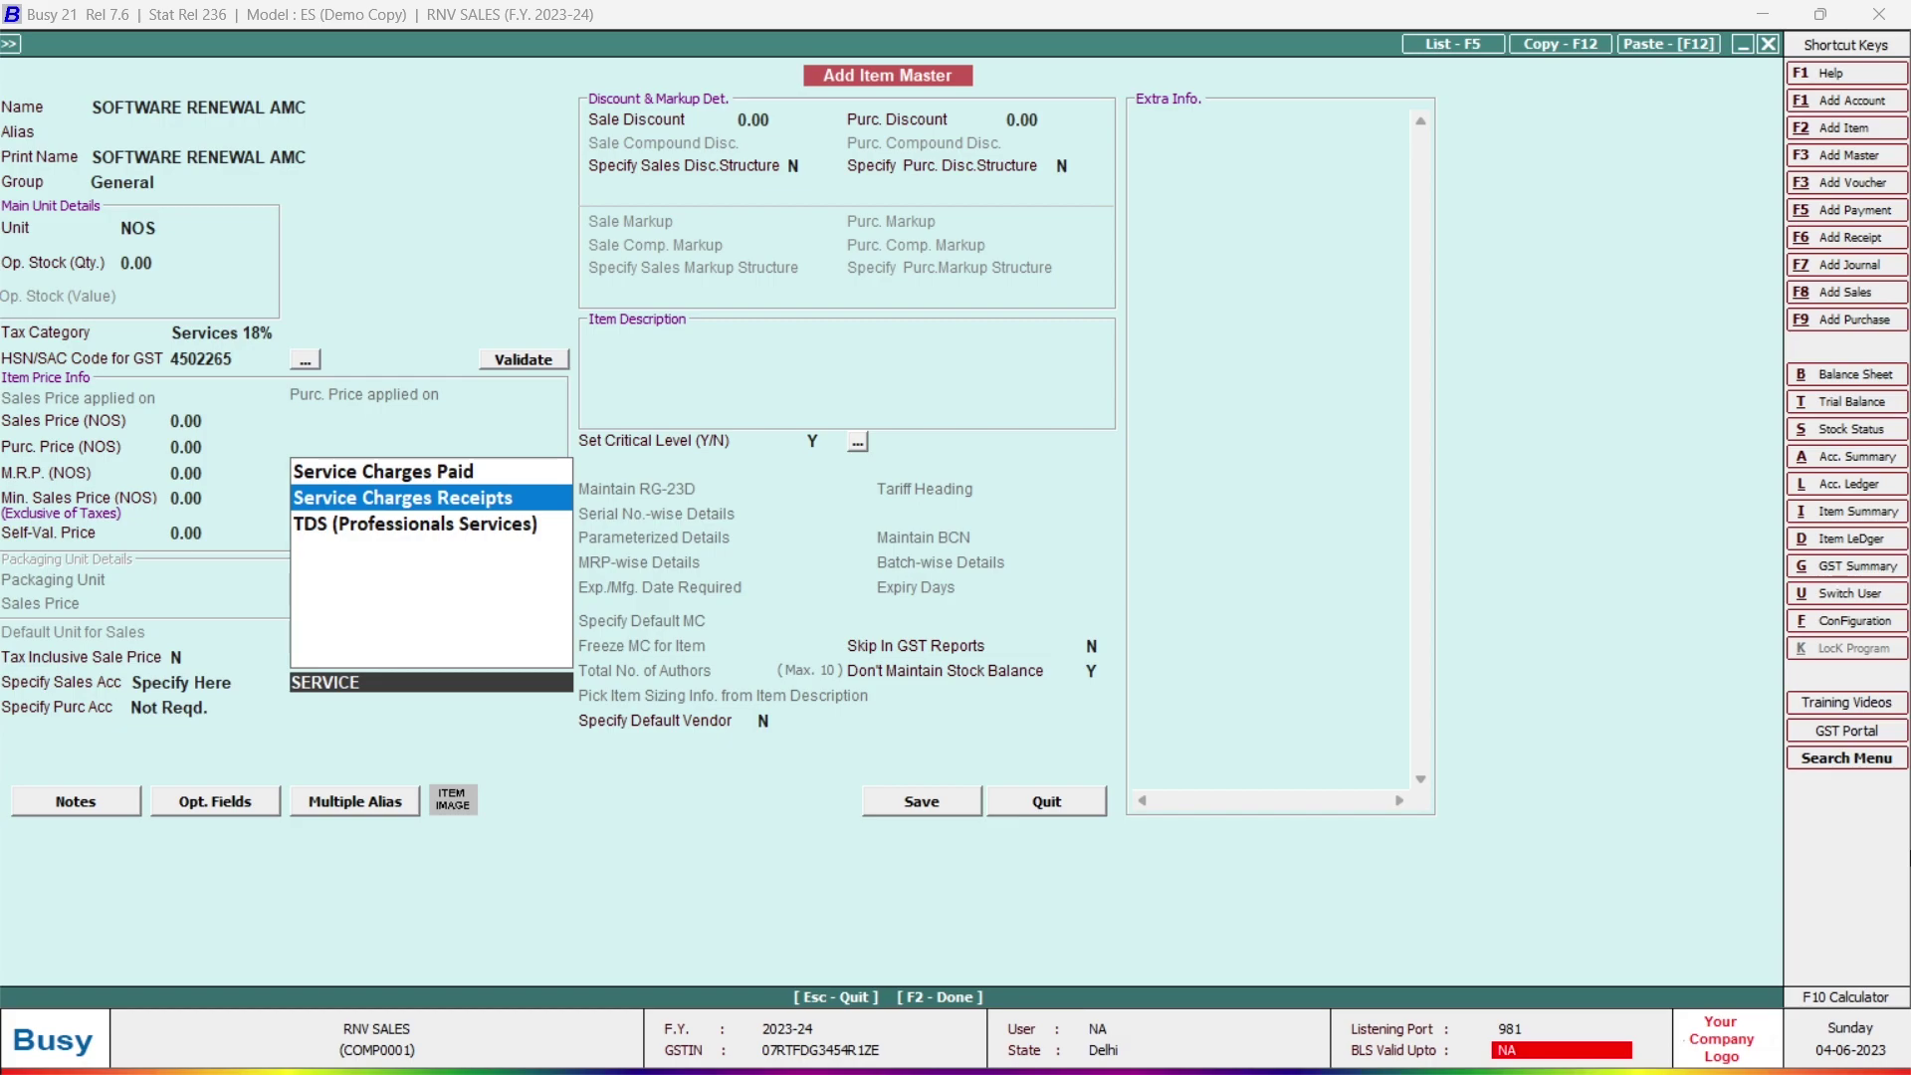
{"action": "key", "text": "Return"}
Step: Accept the remaining default fields and save the SOFTWARE RENEWAL AMC item
{"action": "key", "text": "Return"}
{"action": "key", "text": "Return"}
{"action": "key", "text": "Return"}
{"action": "key", "text": "Return"}
{"action": "key", "text": "Return"}
{"action": "key", "text": "Return"}
{"action": "key", "text": "Return"}
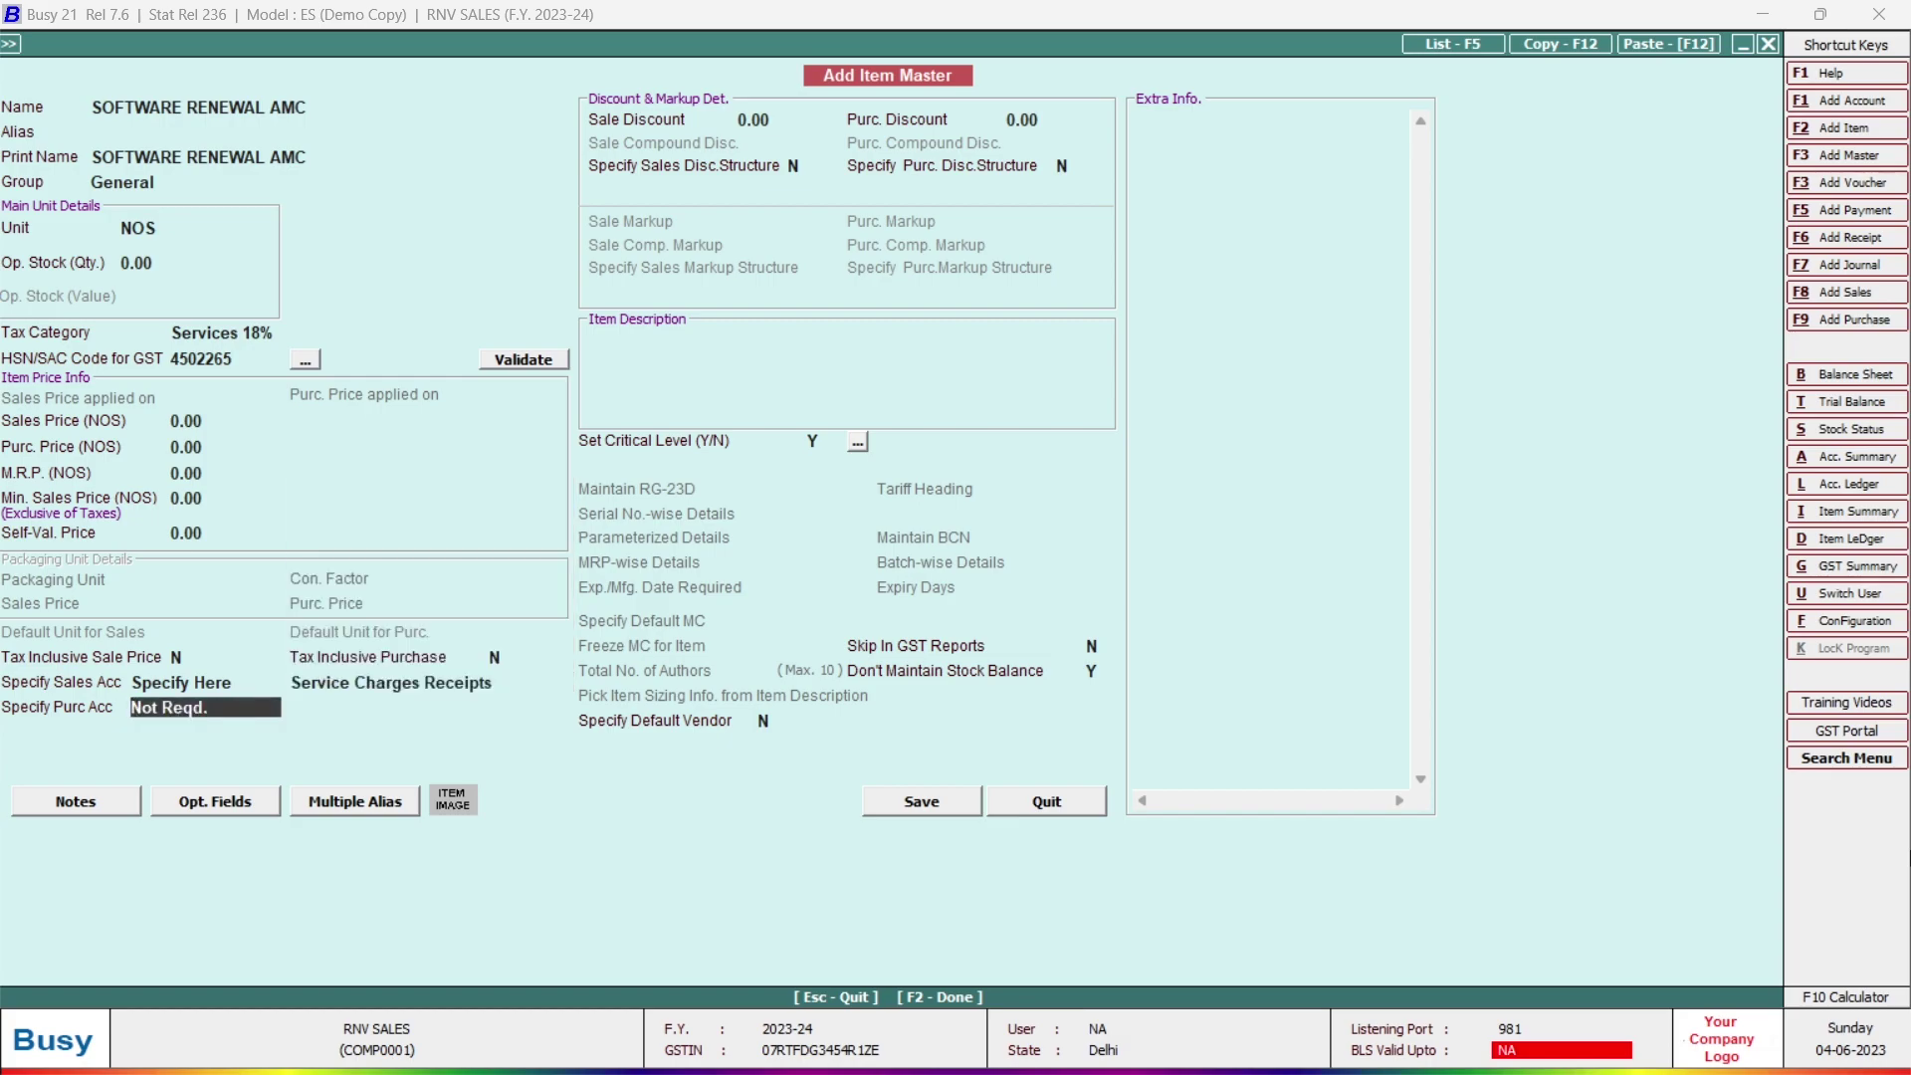
{"action": "key", "text": "Return"}
{"action": "key", "text": "Return"}
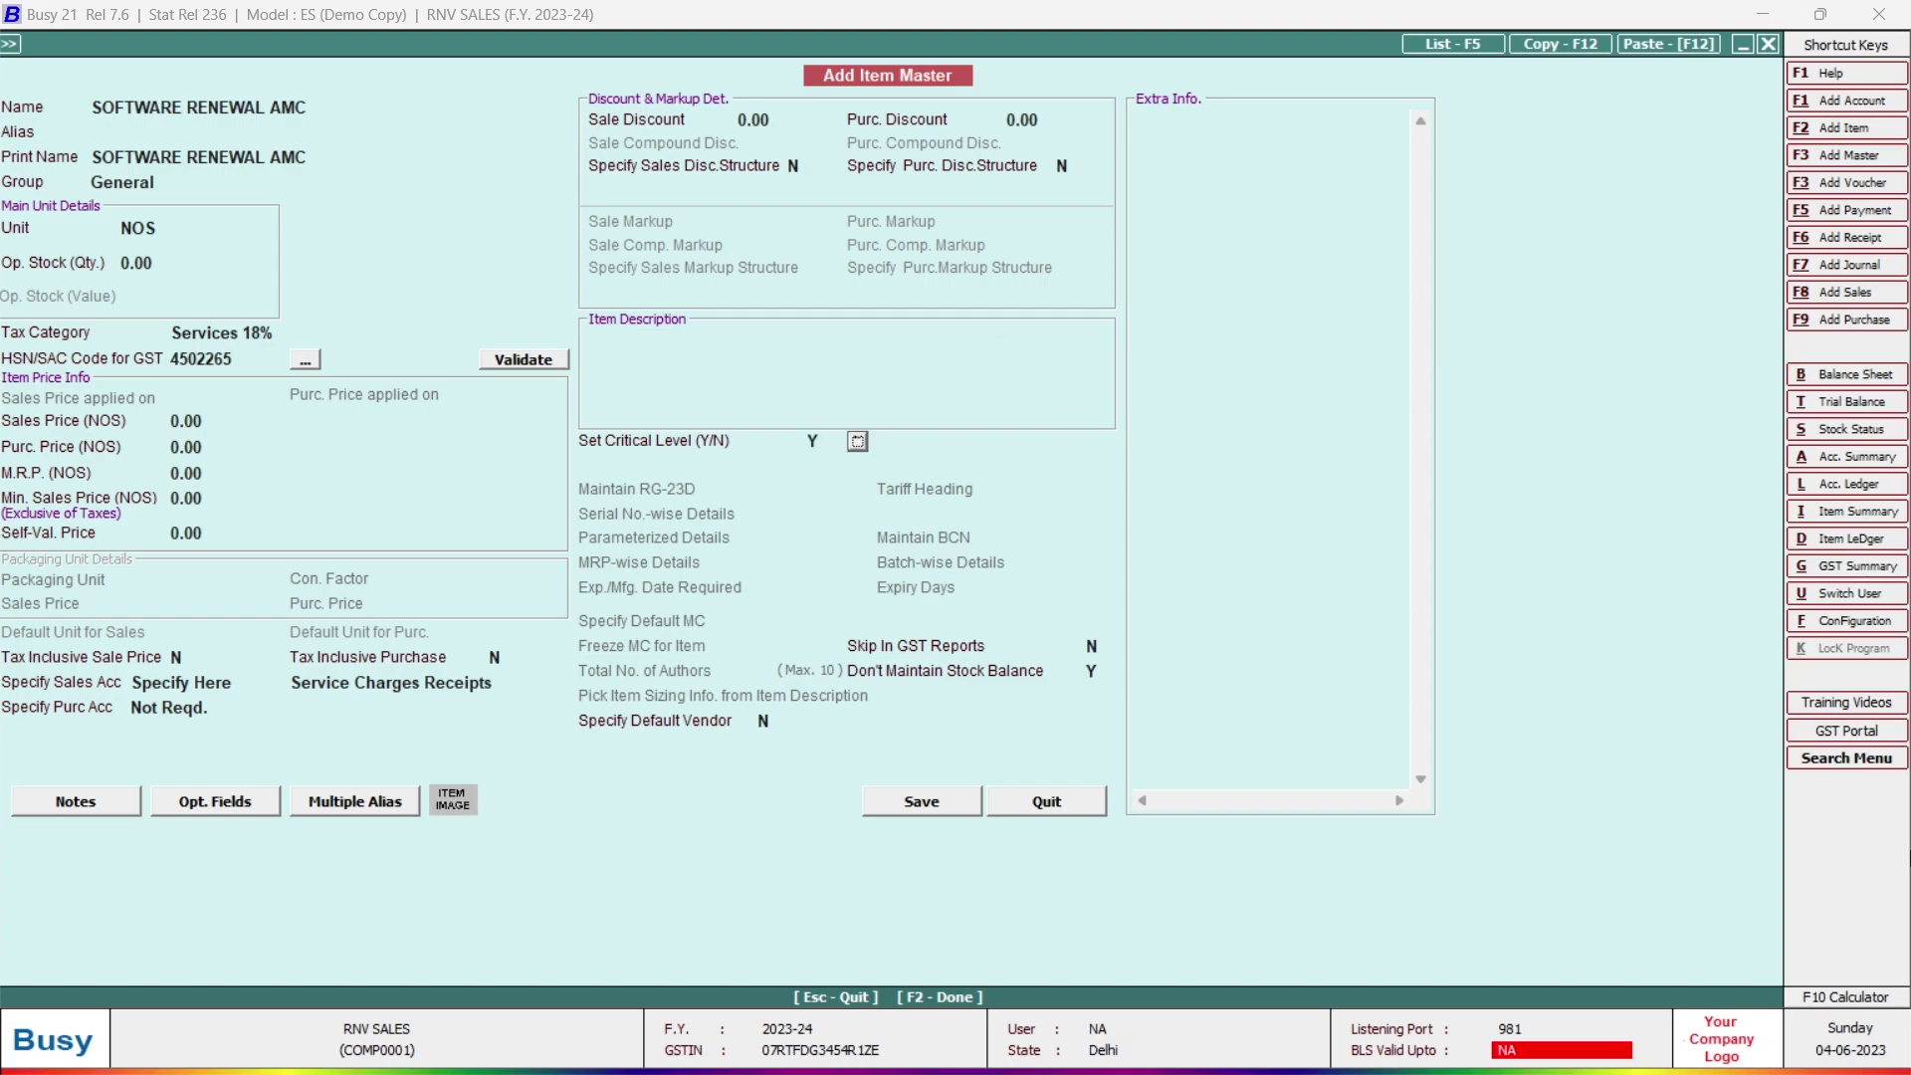
{"action": "key", "text": "Return"}
{"action": "key", "text": "Return"}
{"action": "key", "text": "Return"}
{"action": "key", "text": "Return"}
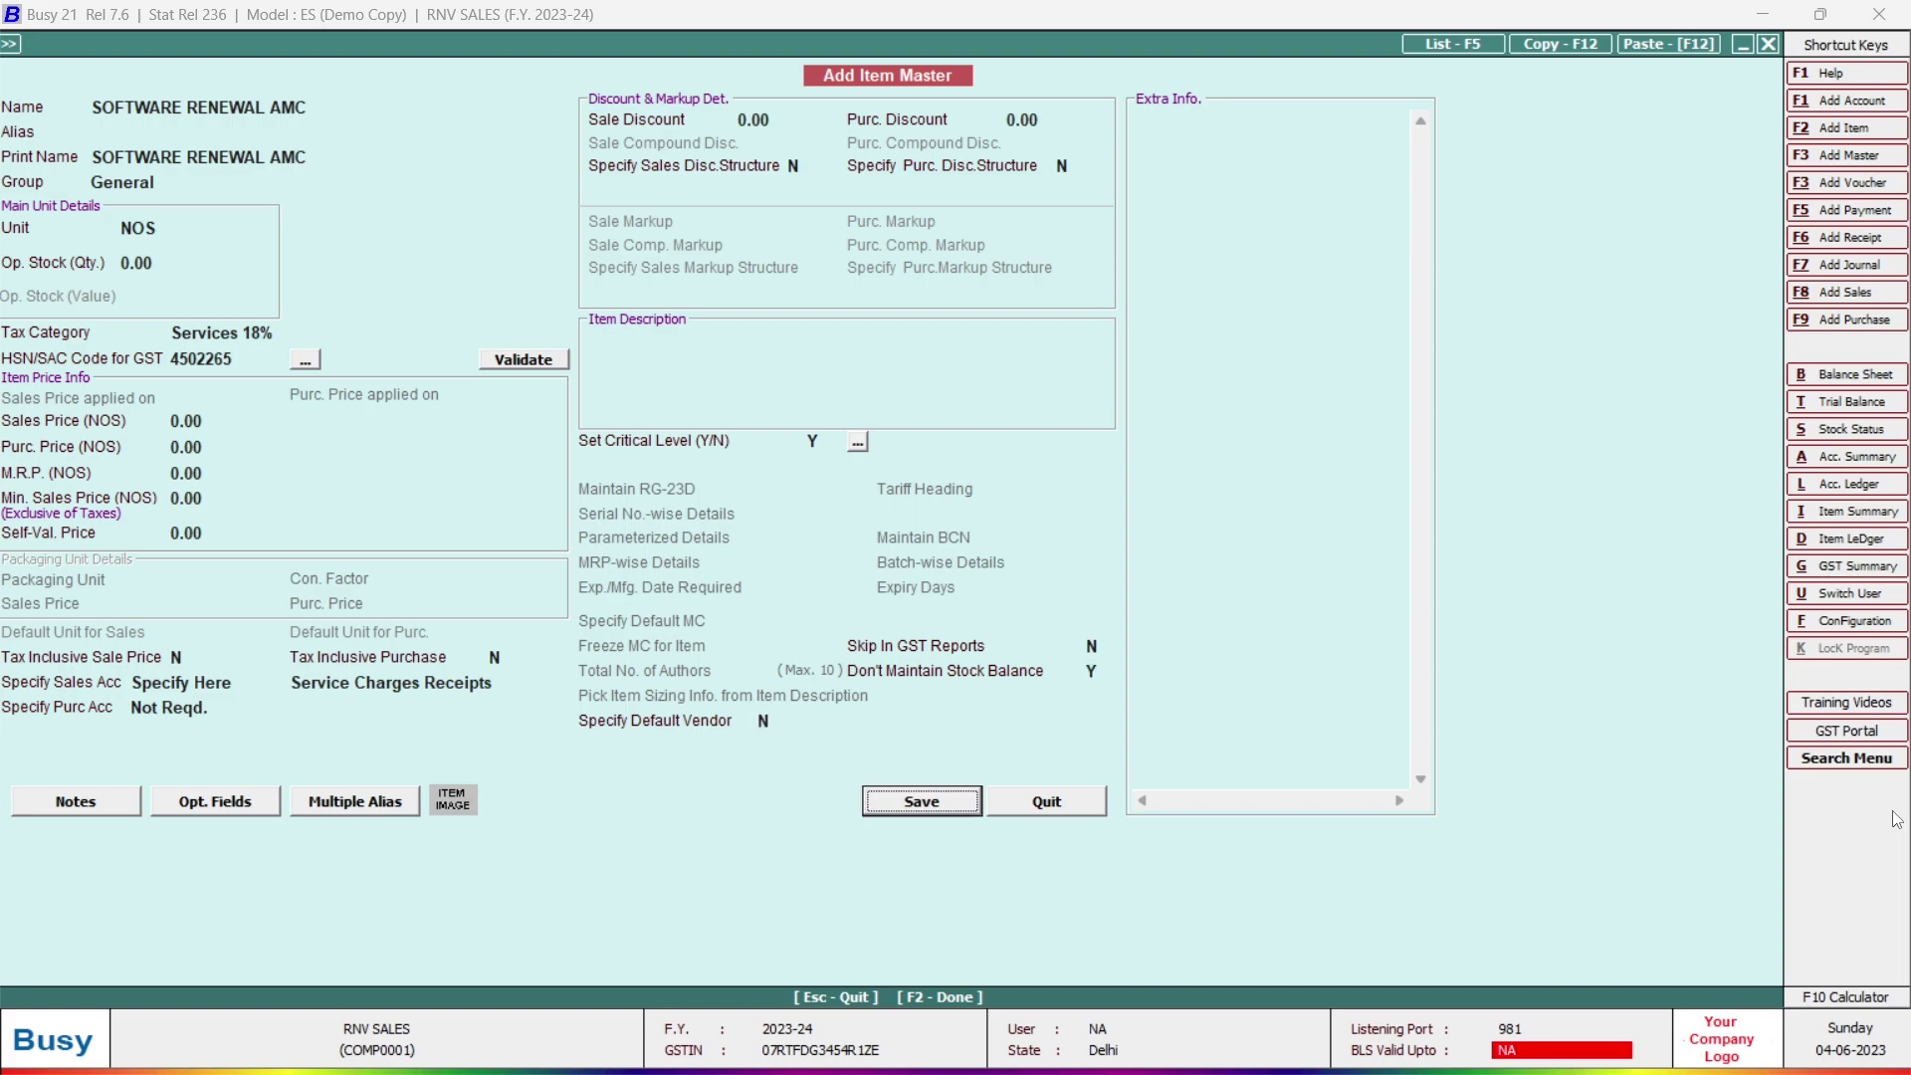
{"action": "key", "text": "Return"}
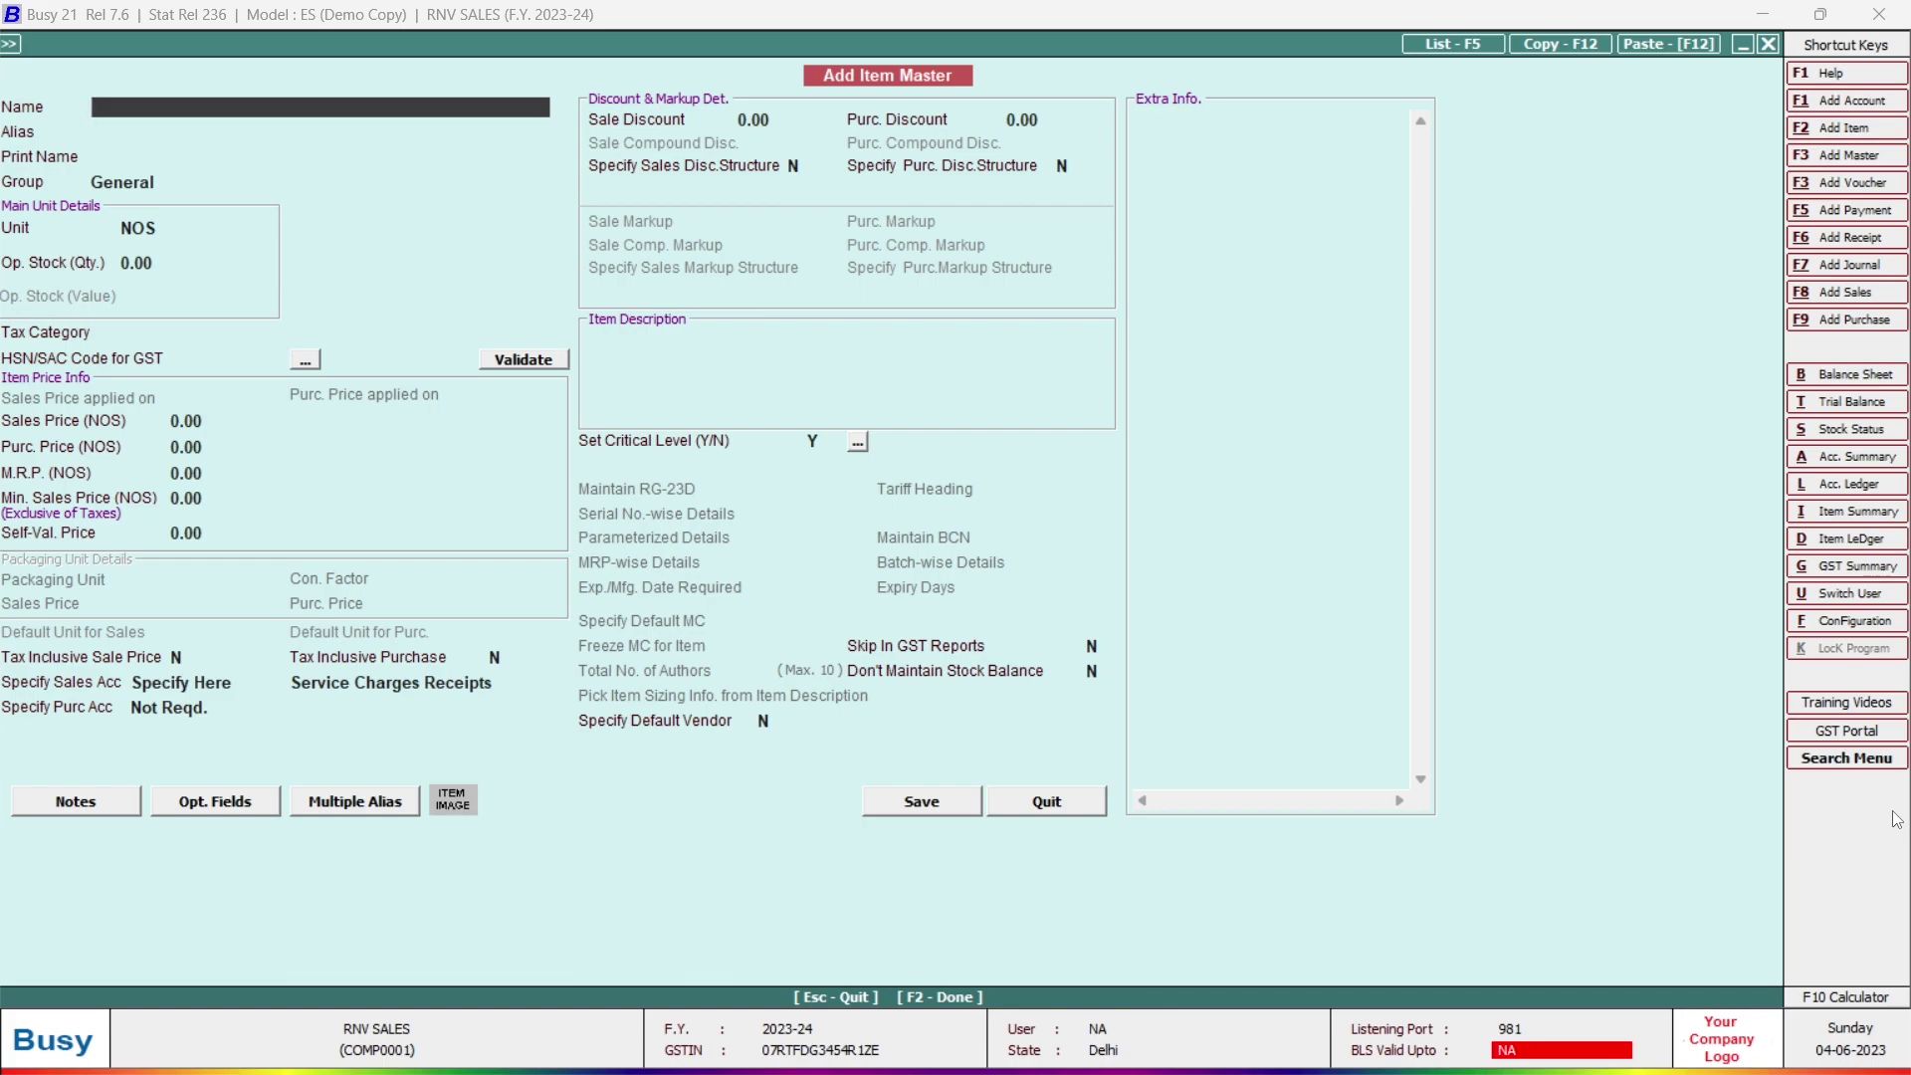
Step: Name the second item REPAIRING CHARGES, keeping group General, and set its main unit to N.A
{"action": "type", "text": "REPAIRING CHARGES"}
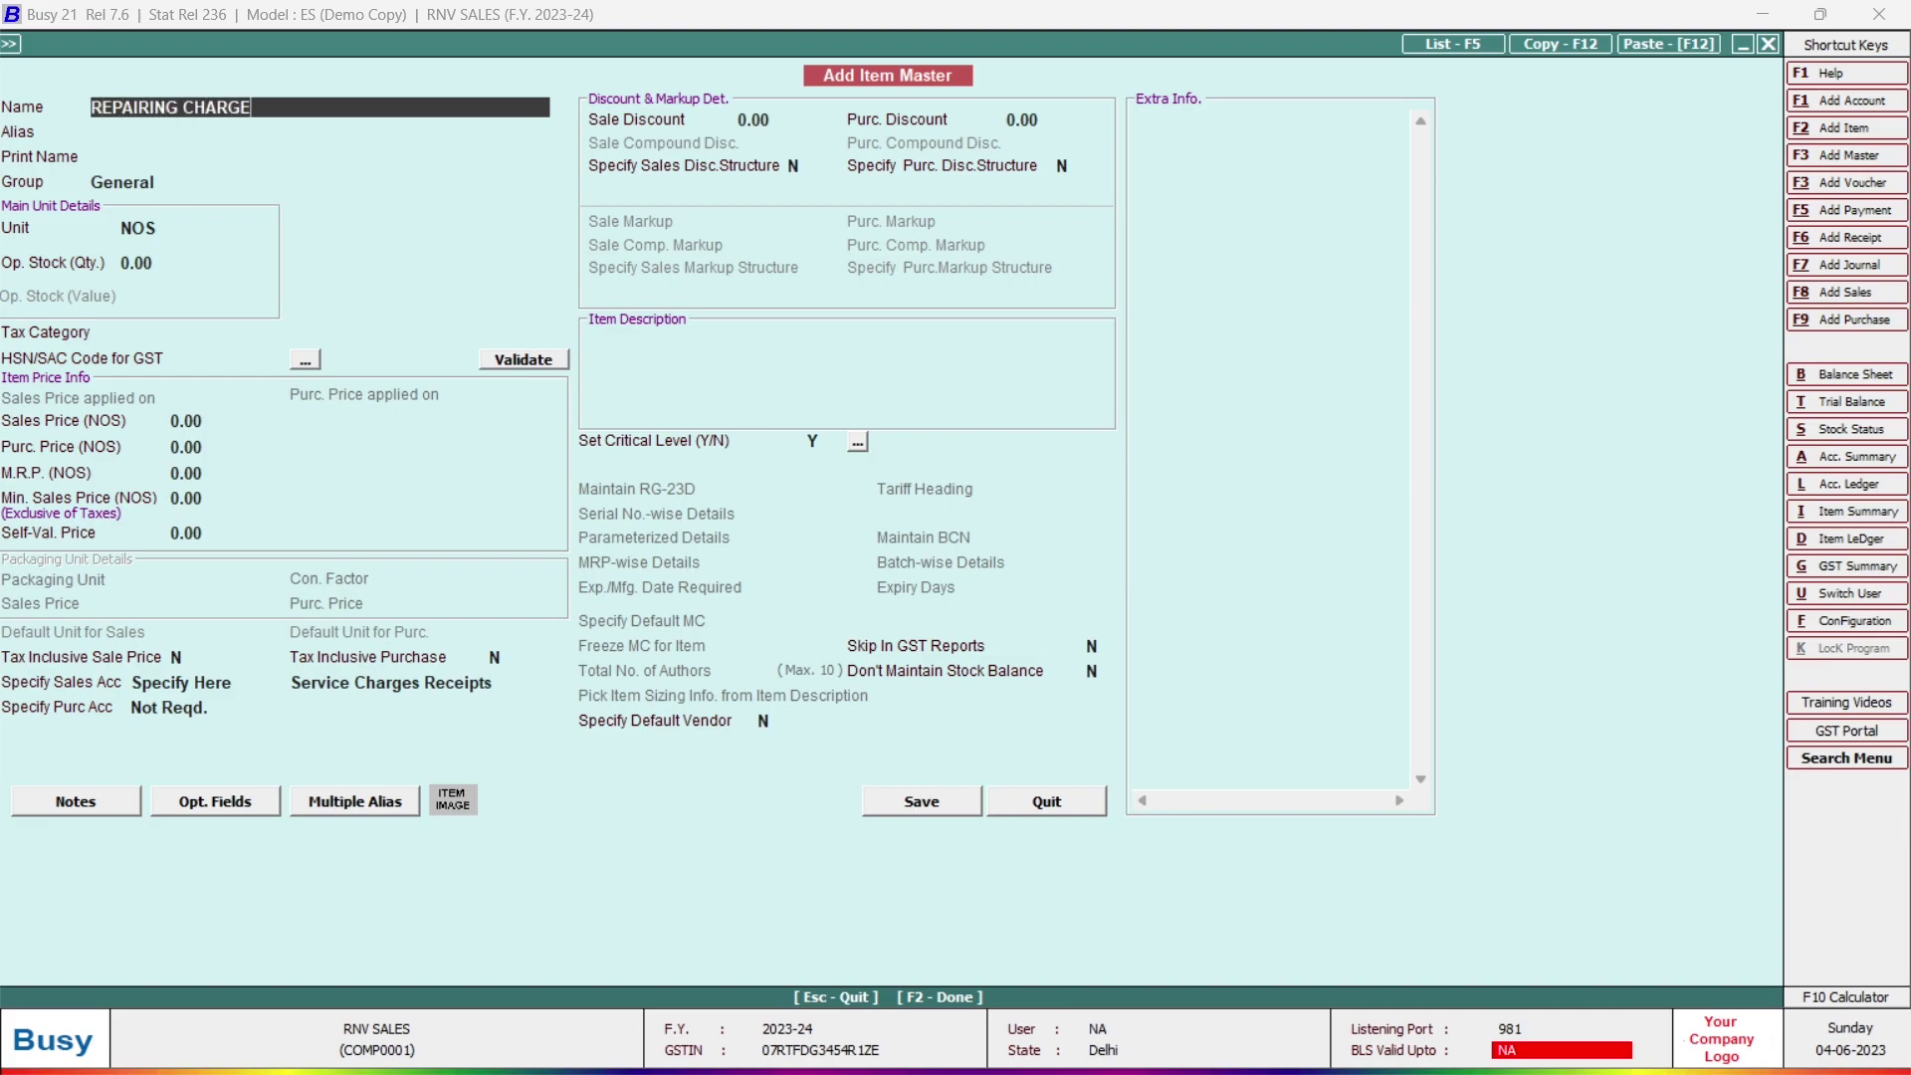
{"action": "key", "text": "Return"}
{"action": "key", "text": "Return"}
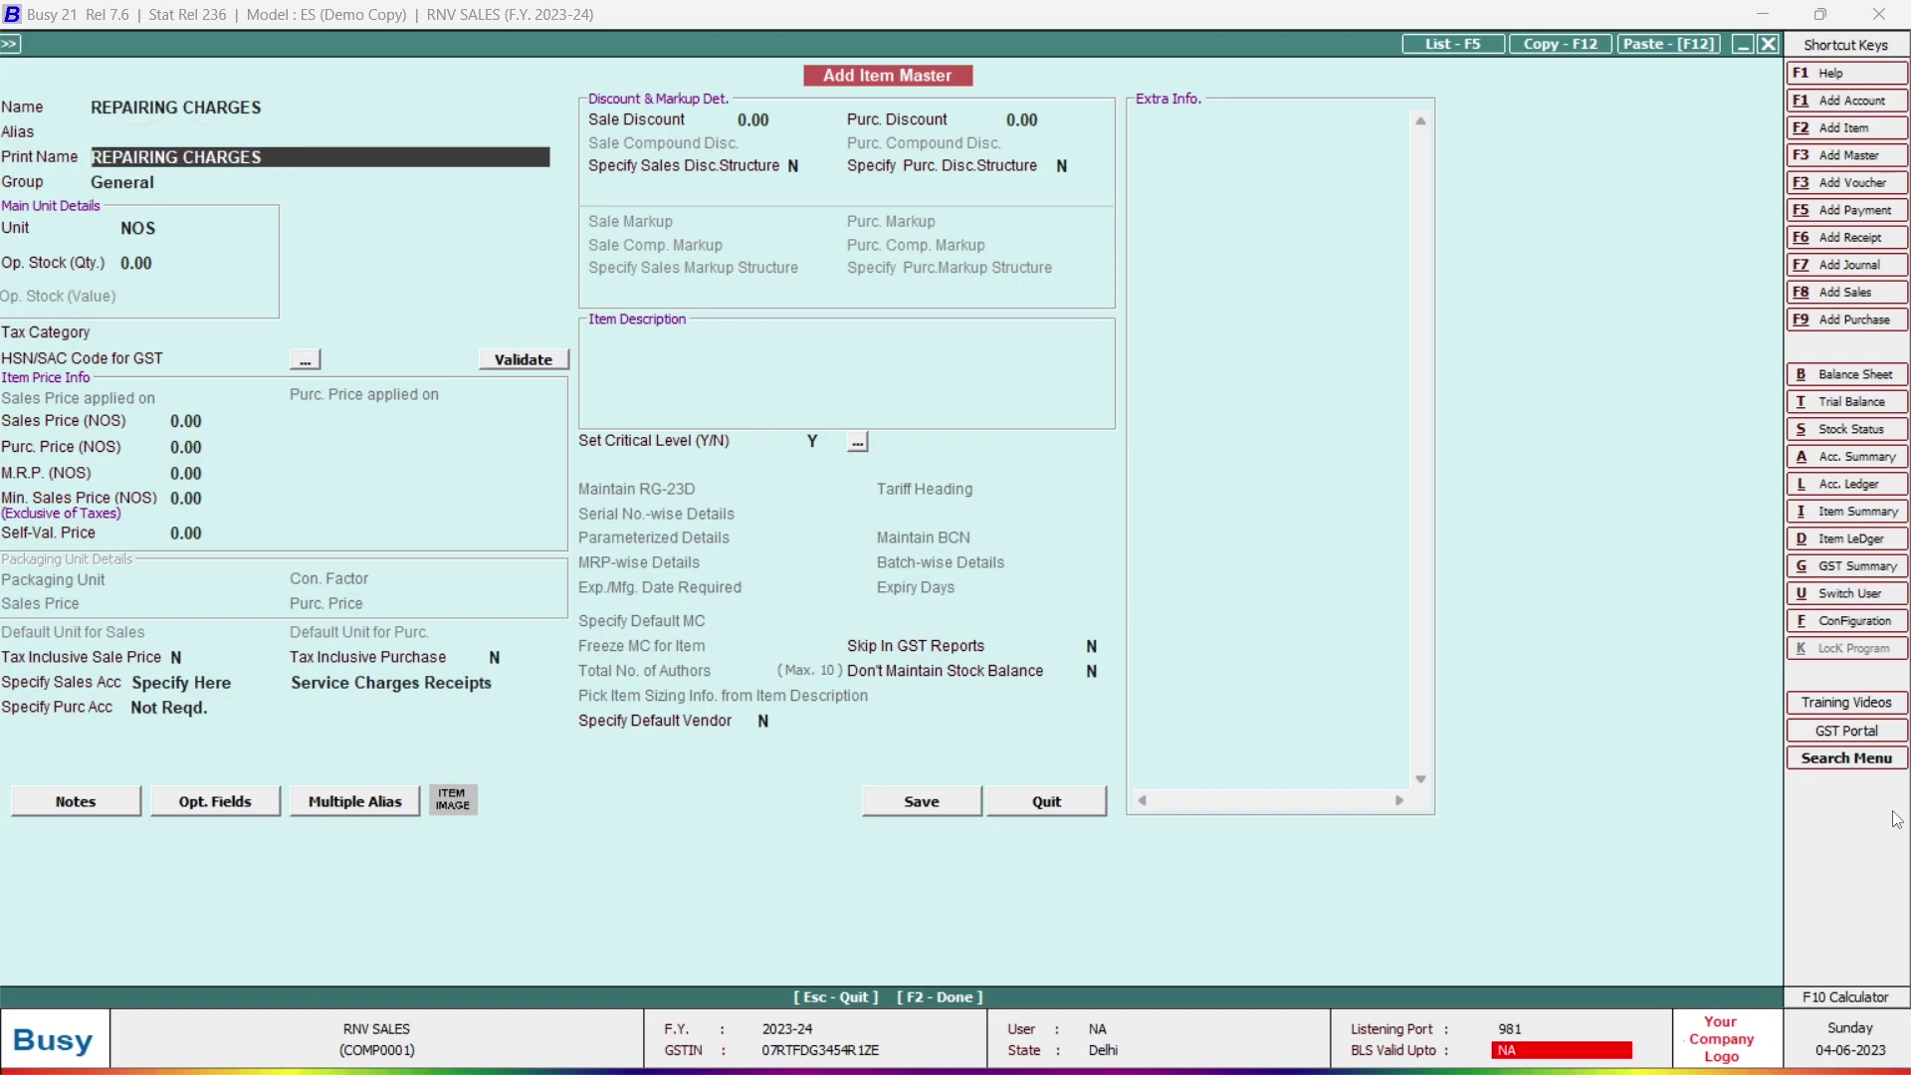
{"action": "key", "text": "Return"}
{"action": "key", "text": "Return"}
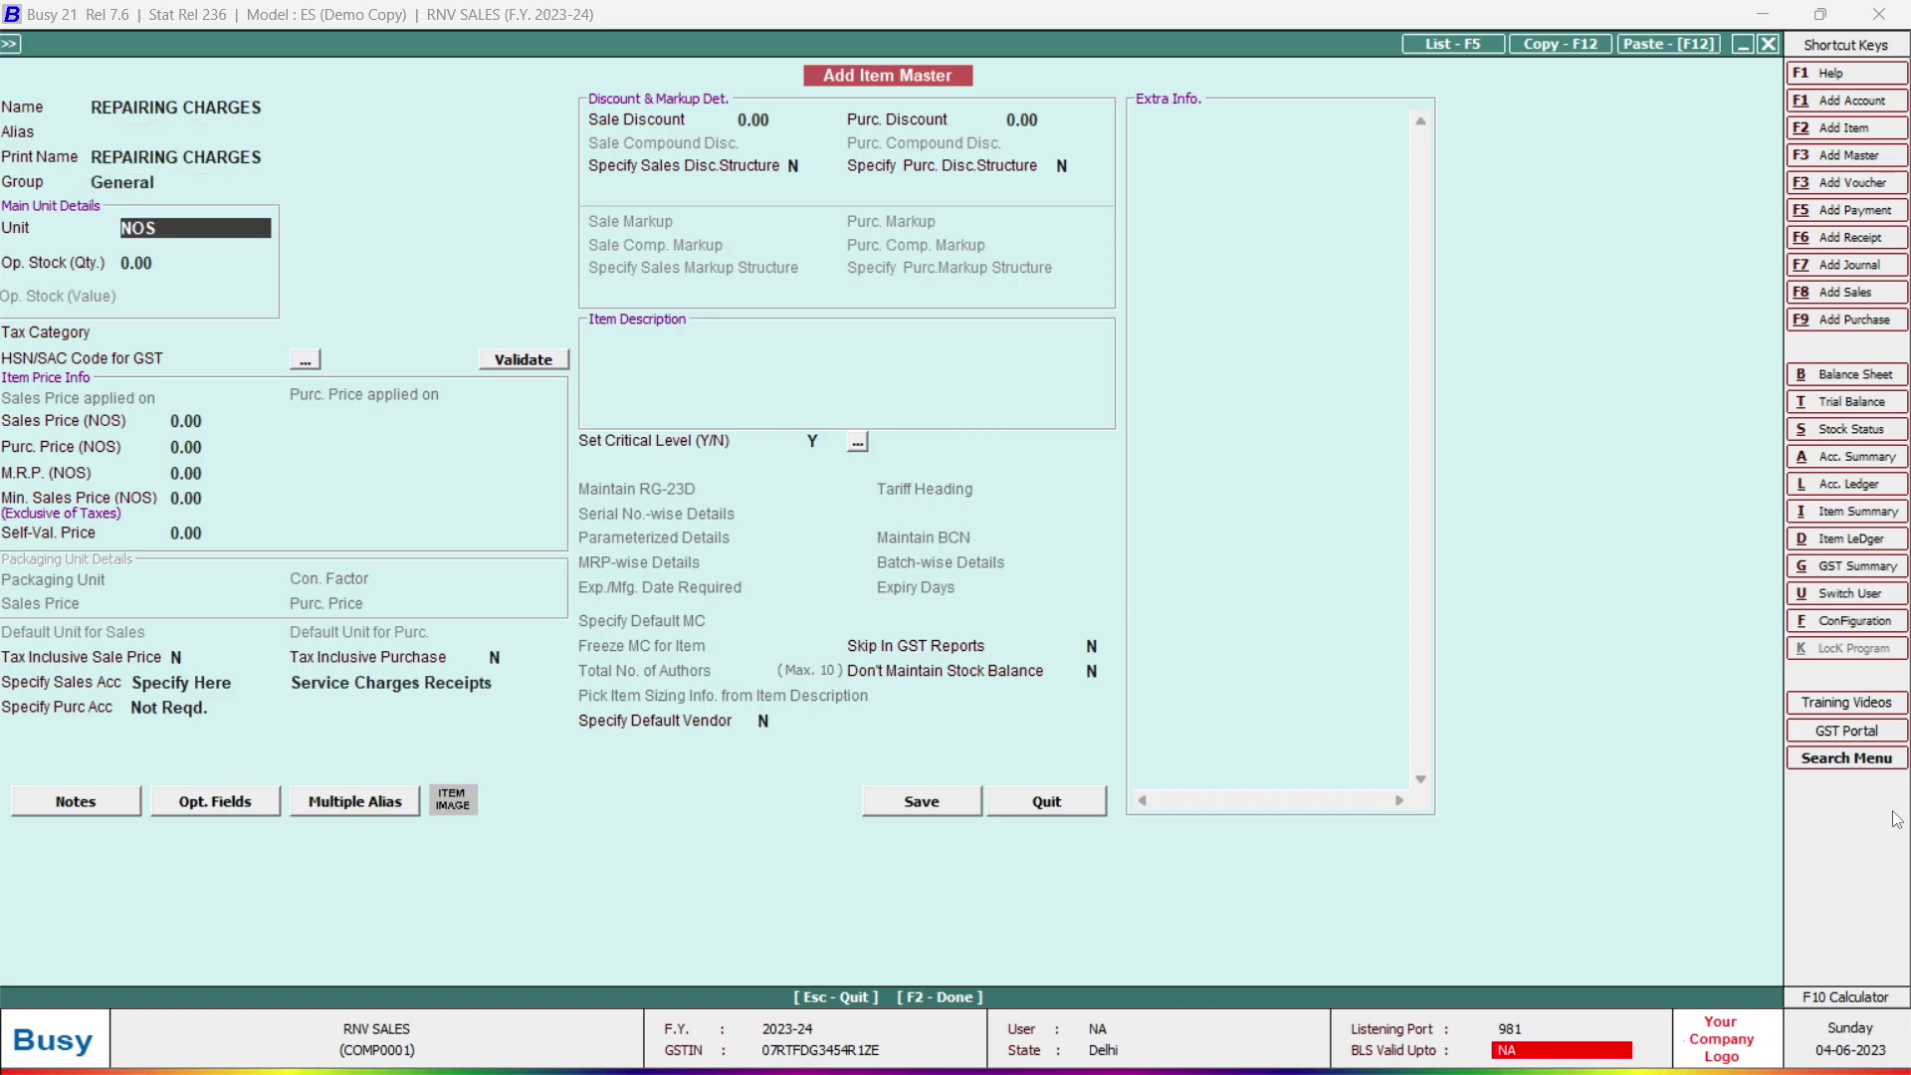
{"action": "type", "text": "N.A."}
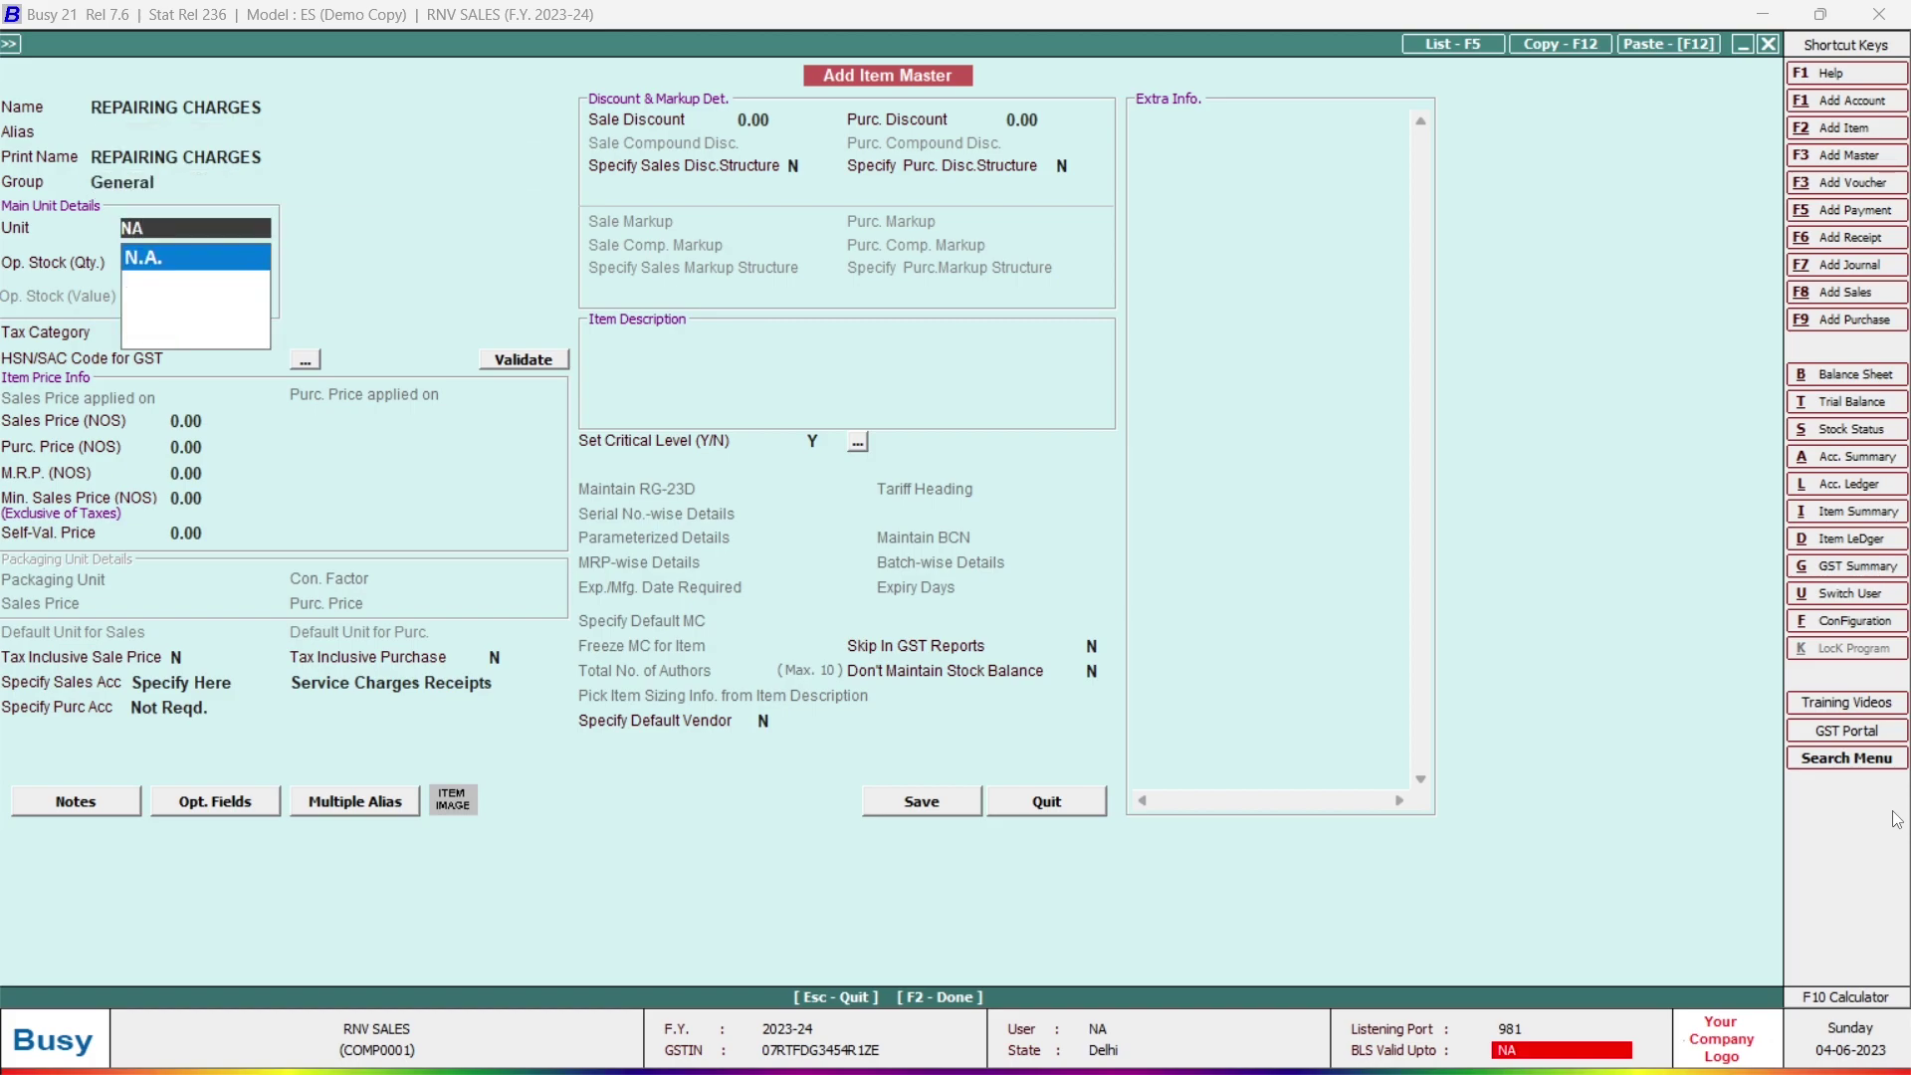
{"action": "key", "text": "Return"}
{"action": "key", "text": "Up"}
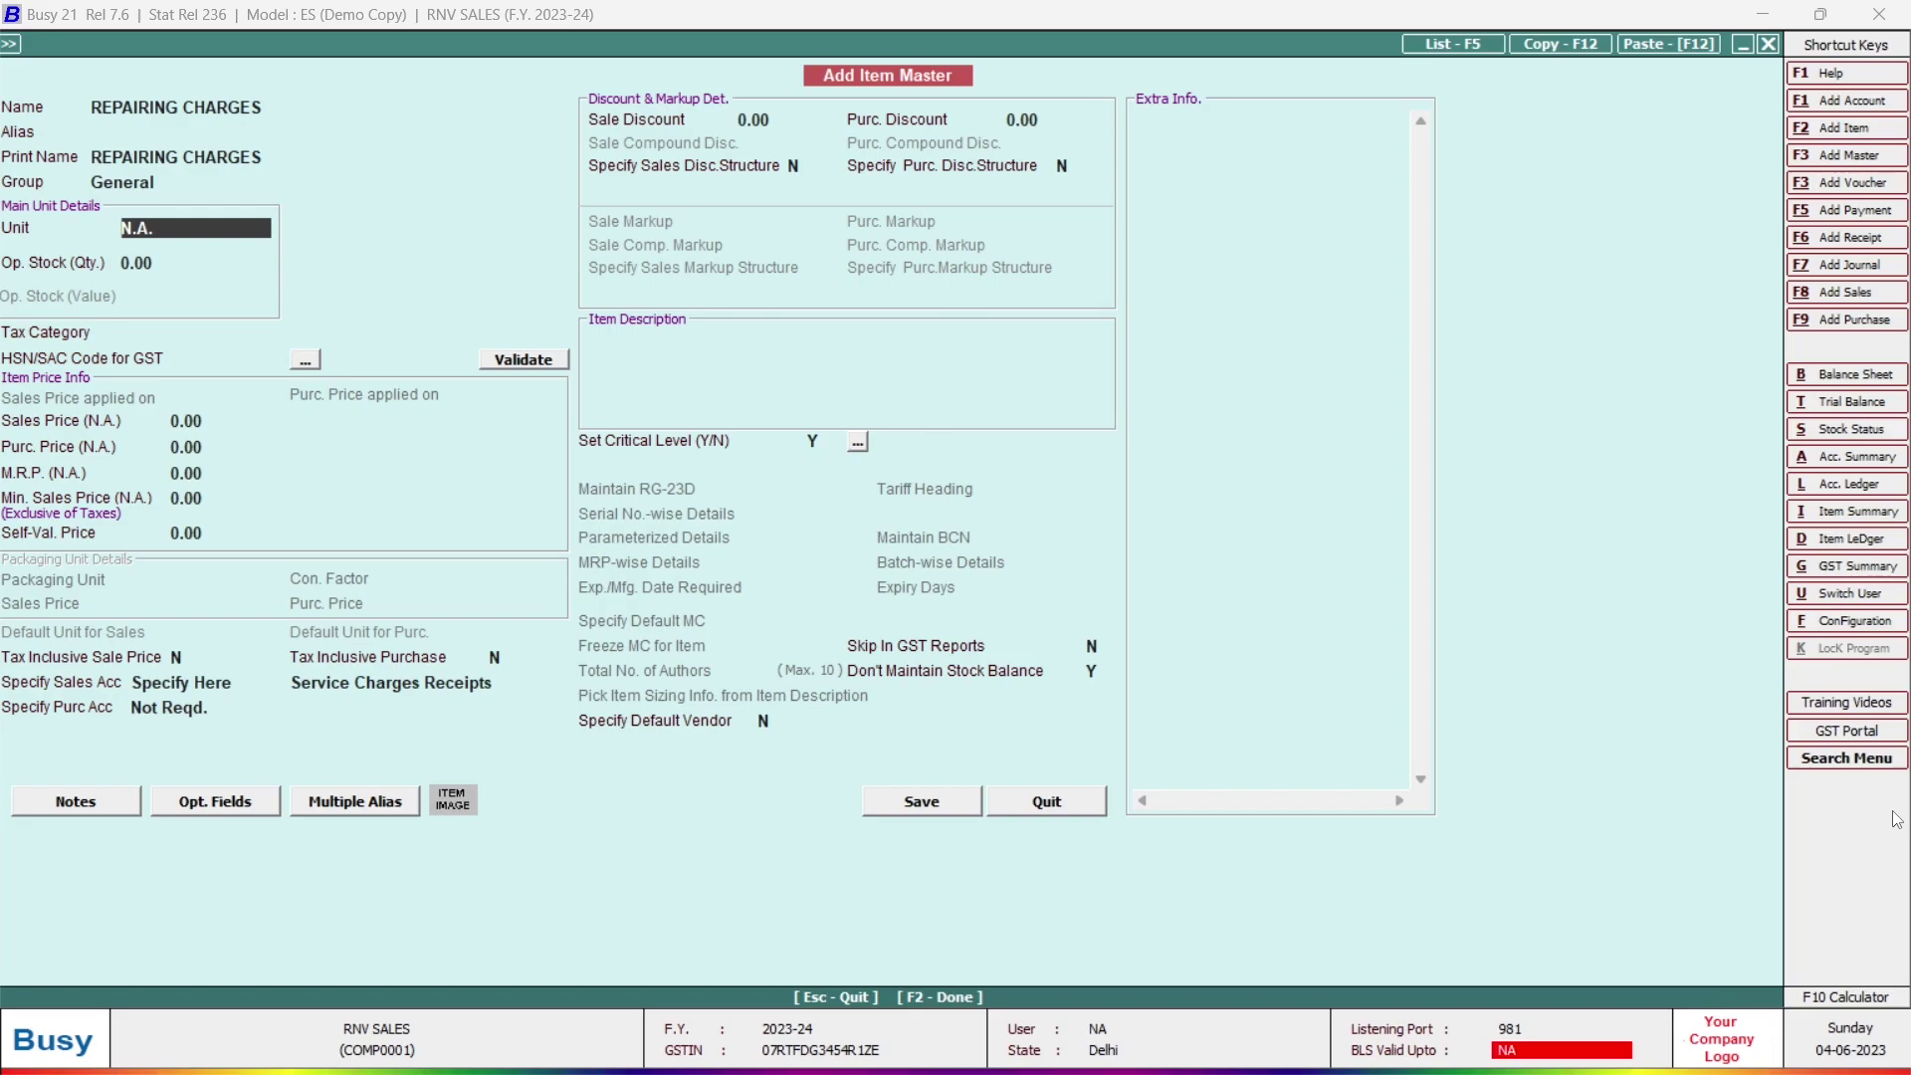
Step: Give REPAIRING CHARGES the tax category Services 18% and the HSN/SAC code 4502254
{"action": "key", "text": "Return"}
{"action": "key", "text": "Down"}
{"action": "key", "text": "Return"}
{"action": "type", "text": "4502254"}
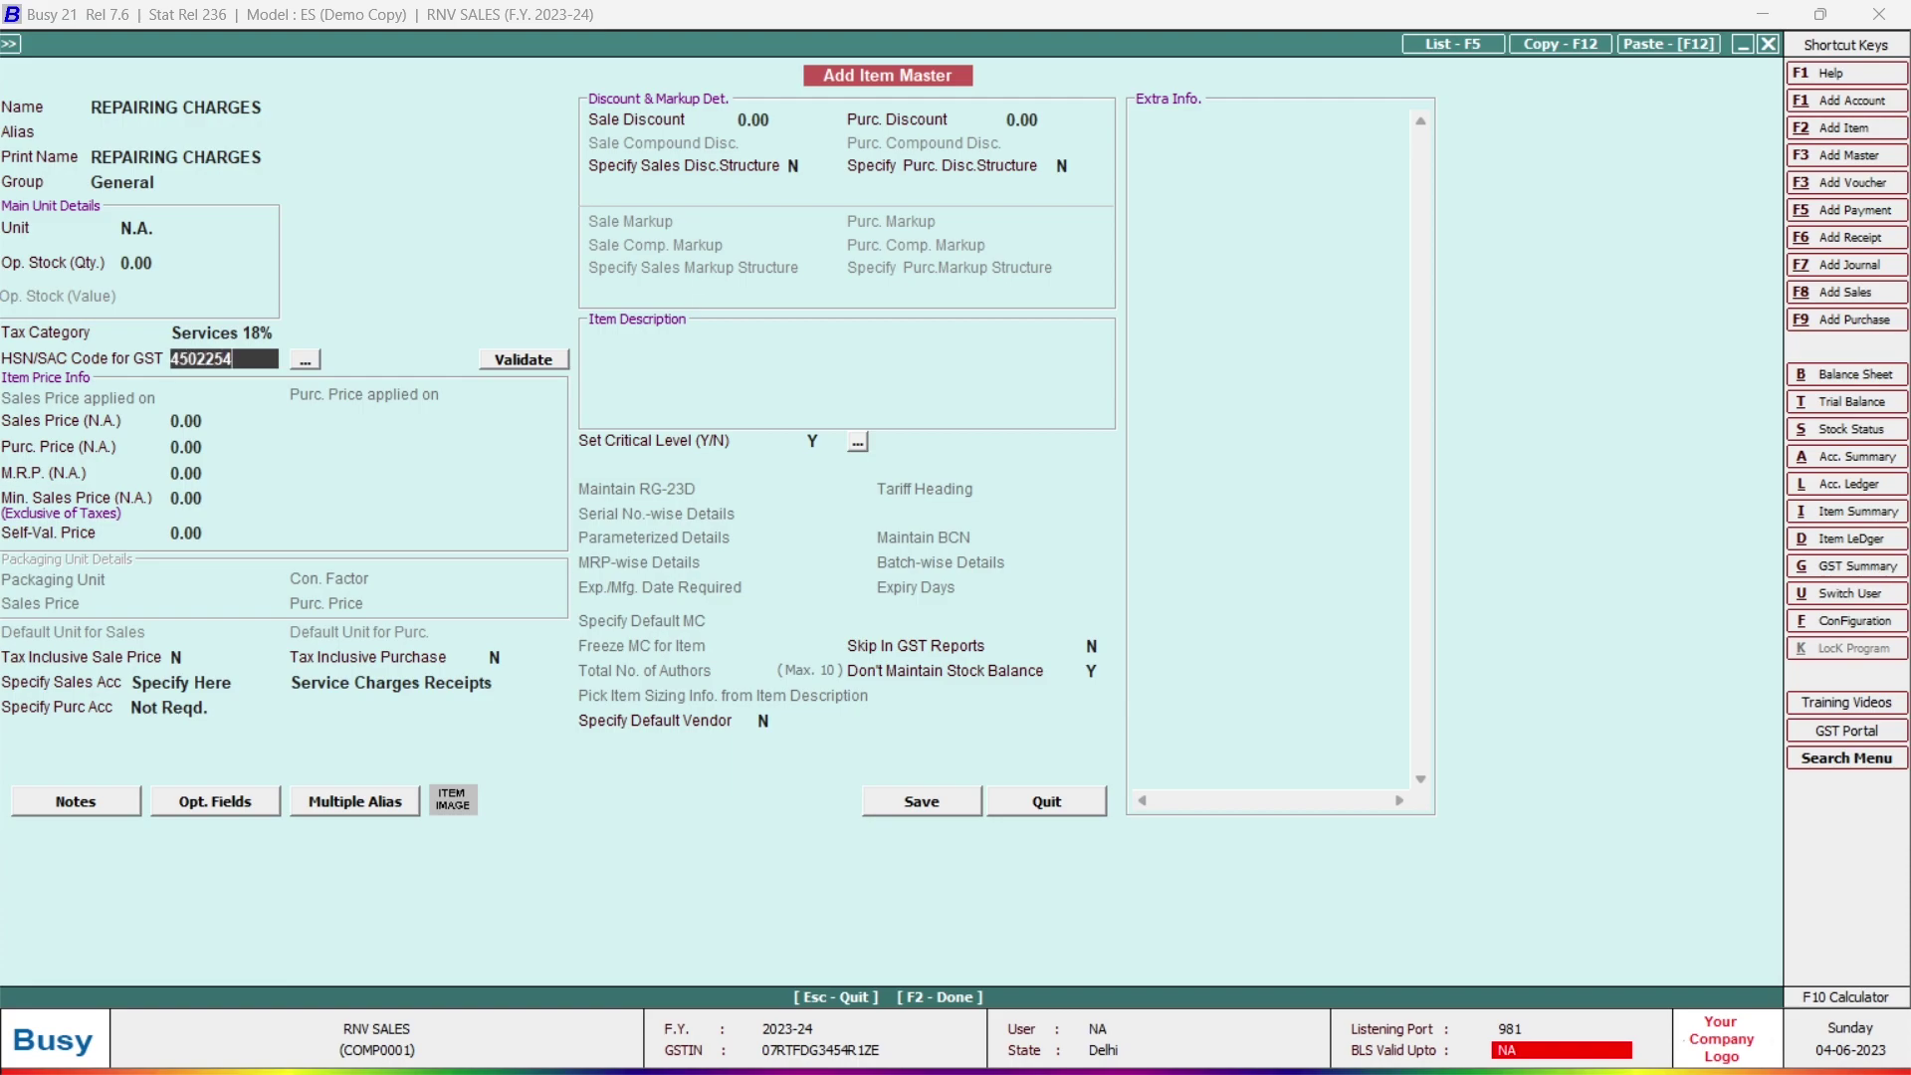
Step: Keep Service Charges Receipts as the sales account, accept the remaining defaults and save the REPAIRING CHARGES item
{"action": "key", "text": "Return"}
{"action": "key", "text": "Return"}
{"action": "key", "text": "Return"}
{"action": "key", "text": "Return"}
{"action": "key", "text": "Return"}
{"action": "key", "text": "Return"}
{"action": "key", "text": "Return"}
{"action": "key", "text": "Return"}
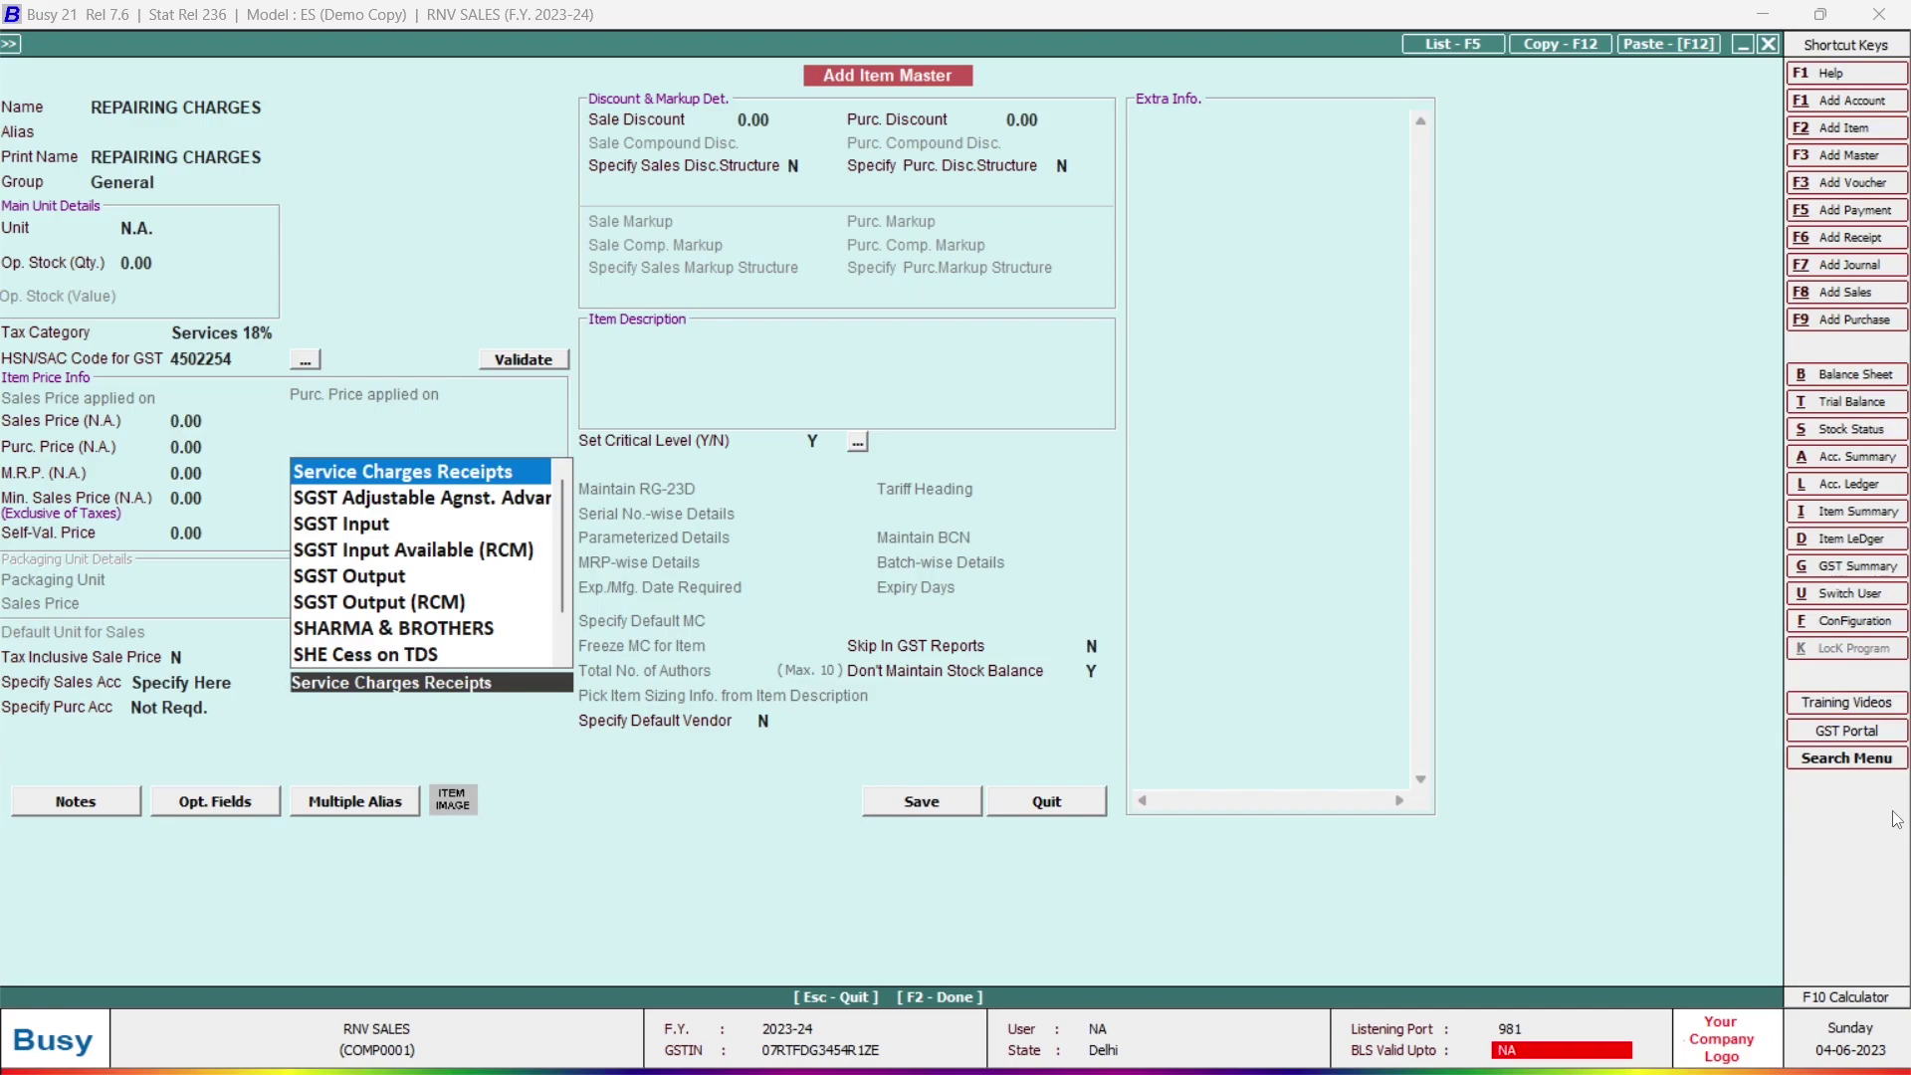
{"action": "key", "text": "Return"}
{"action": "key", "text": "Return"}
{"action": "key", "text": "Return"}
{"action": "key", "text": "Return"}
{"action": "key", "text": "Return"}
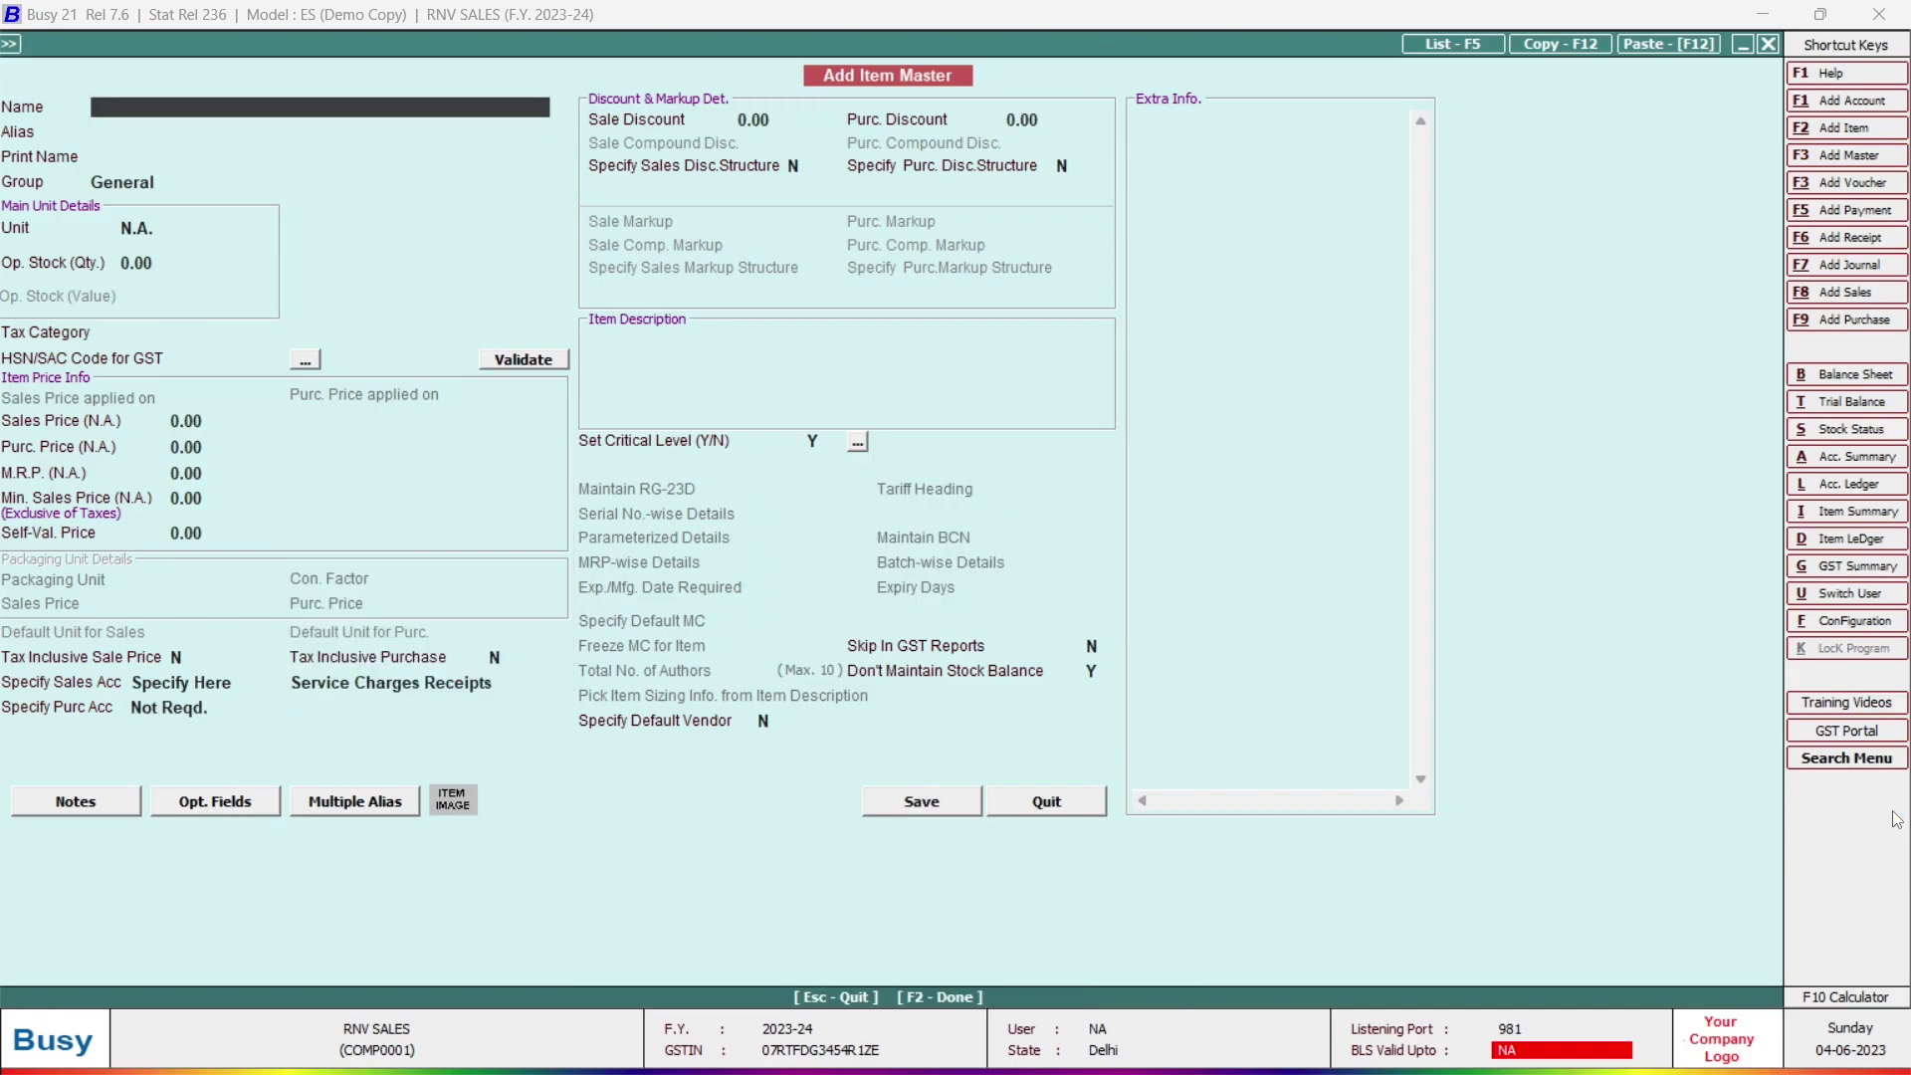
Step: Leave the item master form and open a new sales voucher
{"action": "key", "text": "Escape"}
{"action": "key", "text": "Escape"}
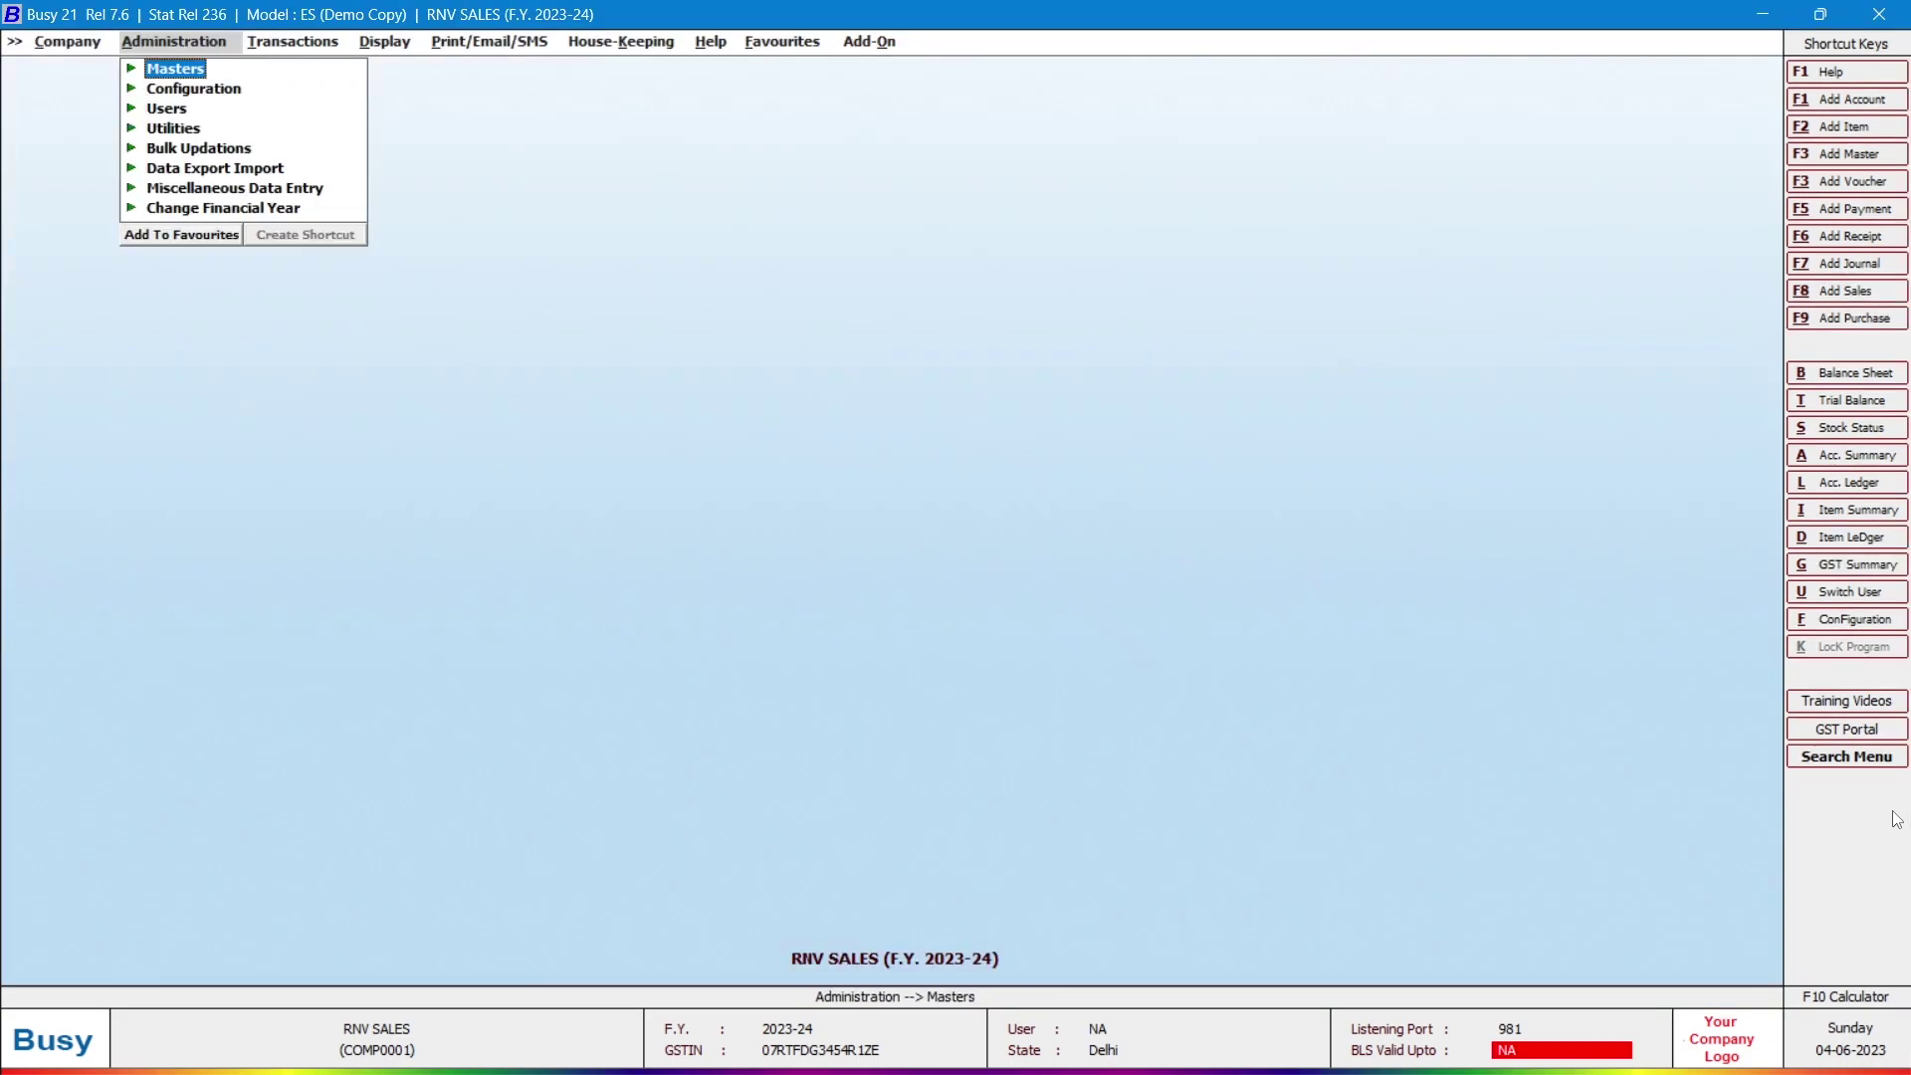
{"action": "key", "text": "Escape"}
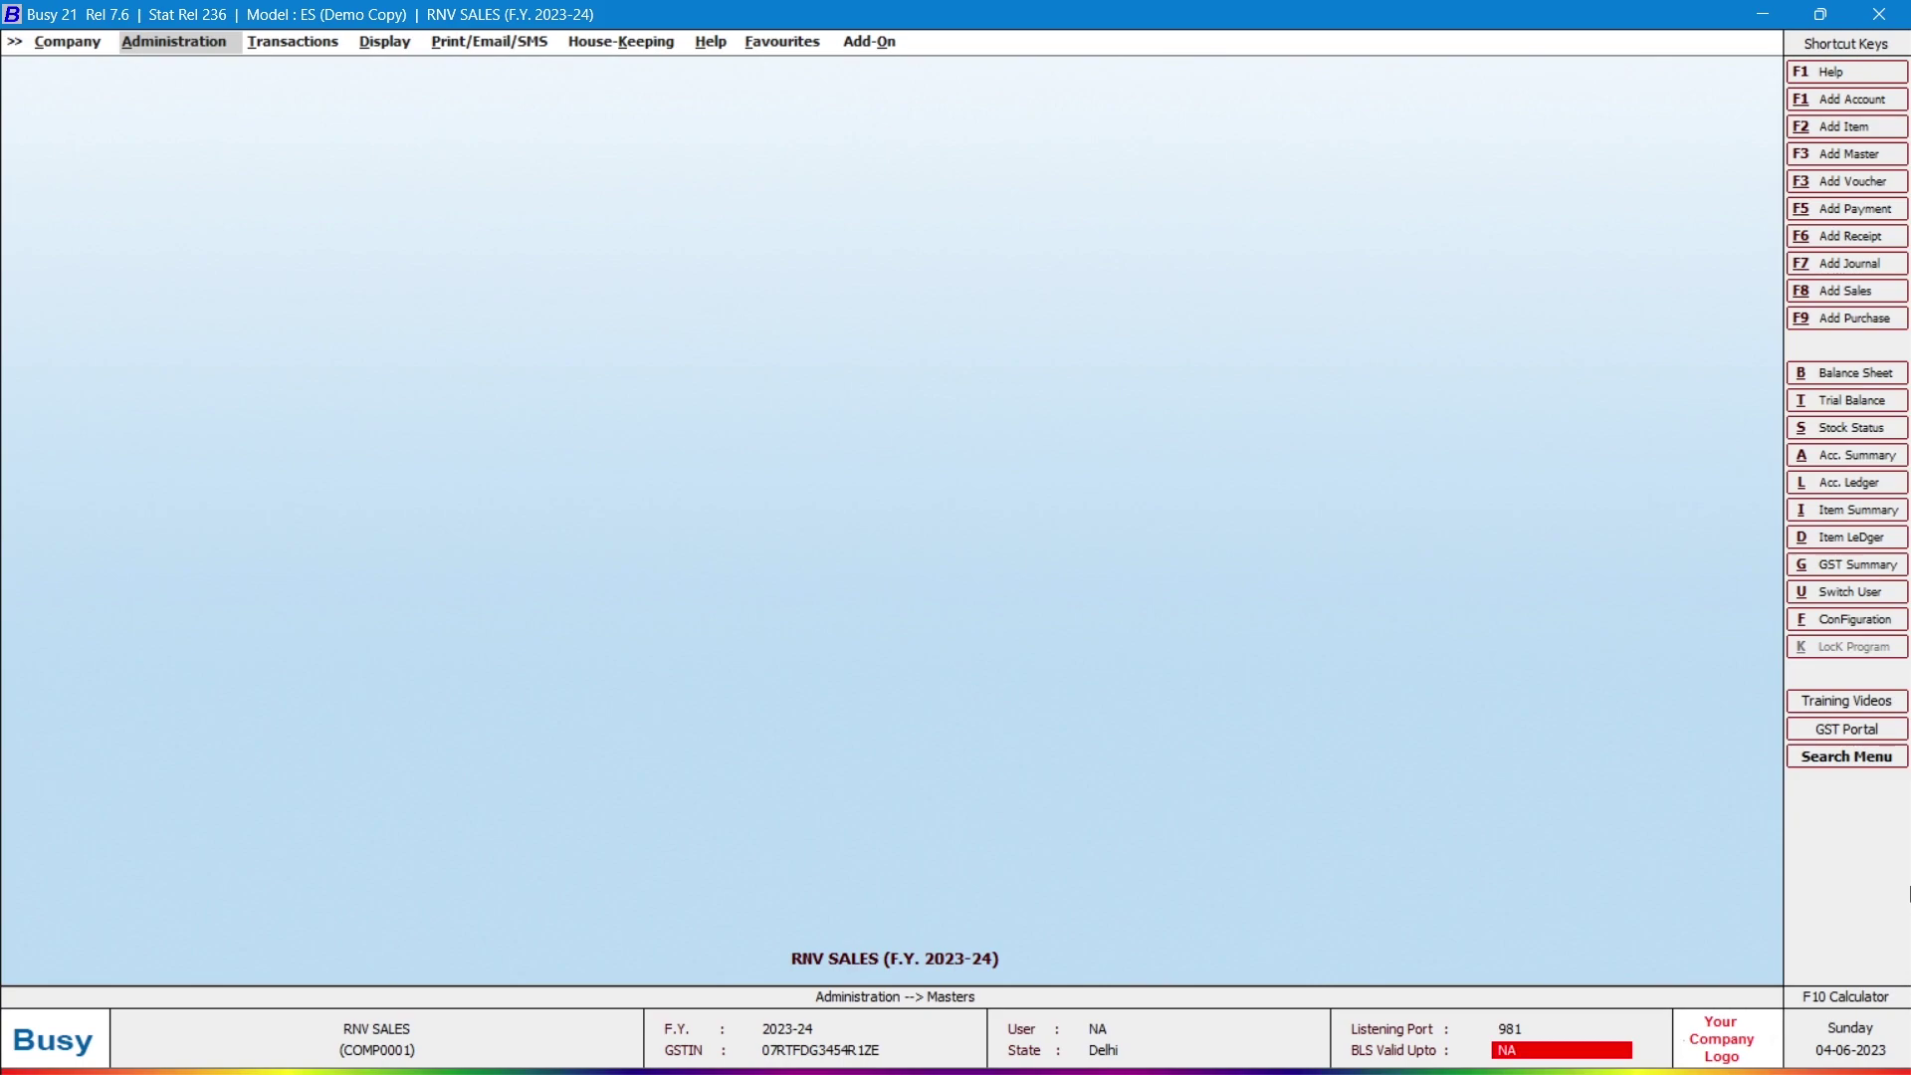
{"action": "key", "text": "Right"}
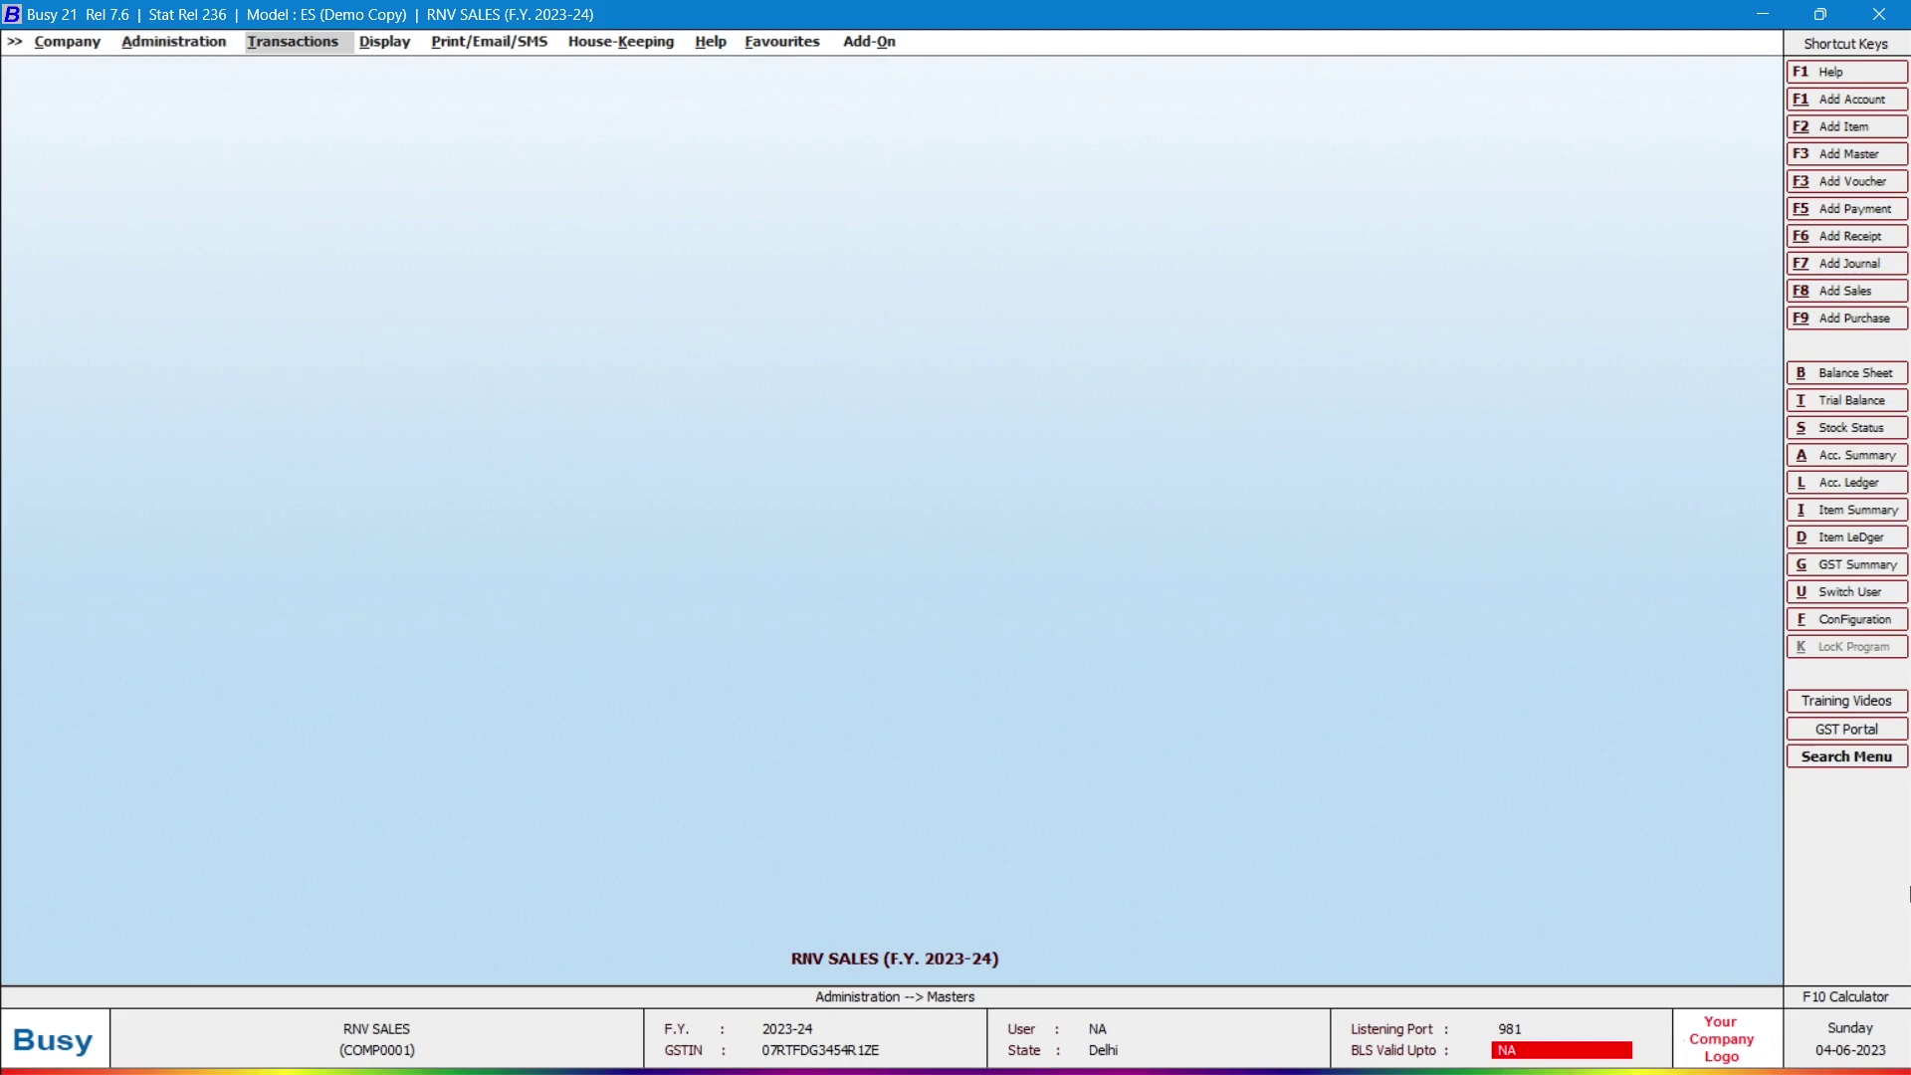
{"action": "key", "text": "Return"}
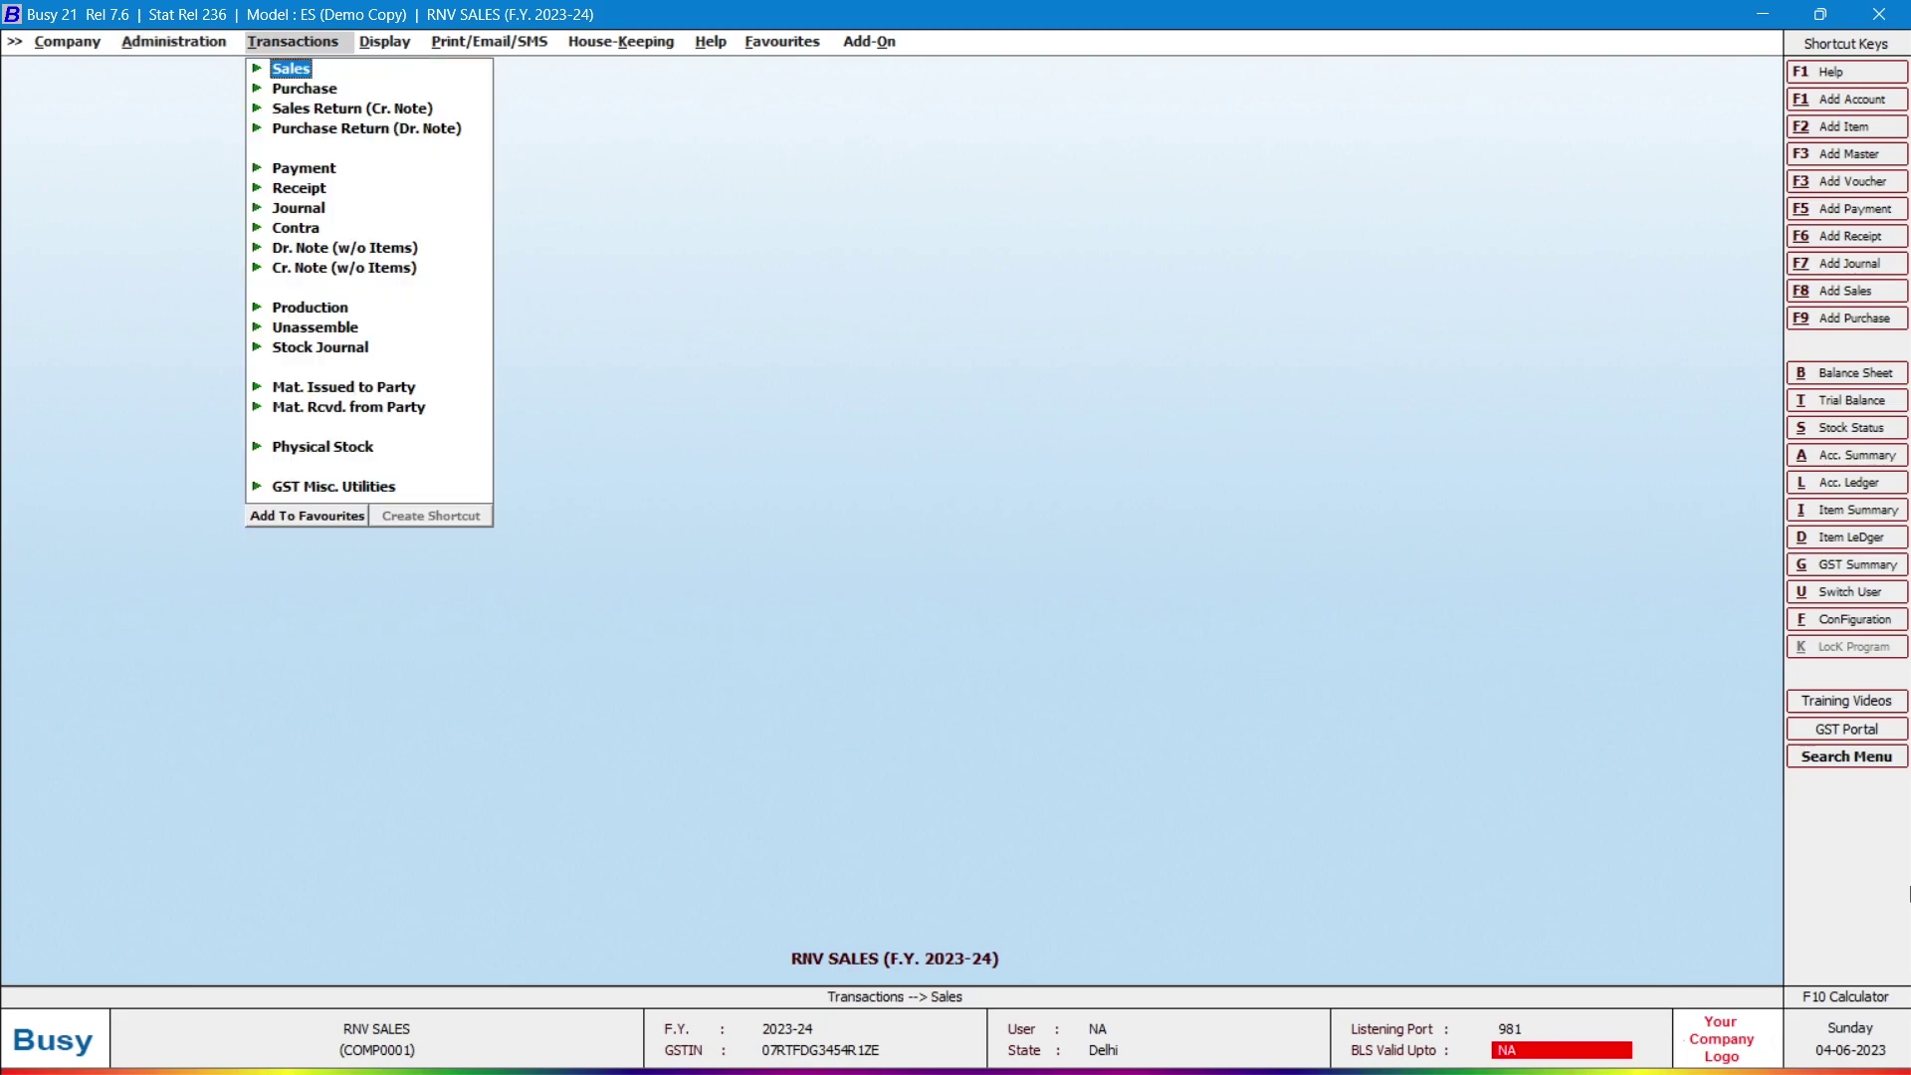
{"action": "key", "text": "Return"}
{"action": "key", "text": "Return"}
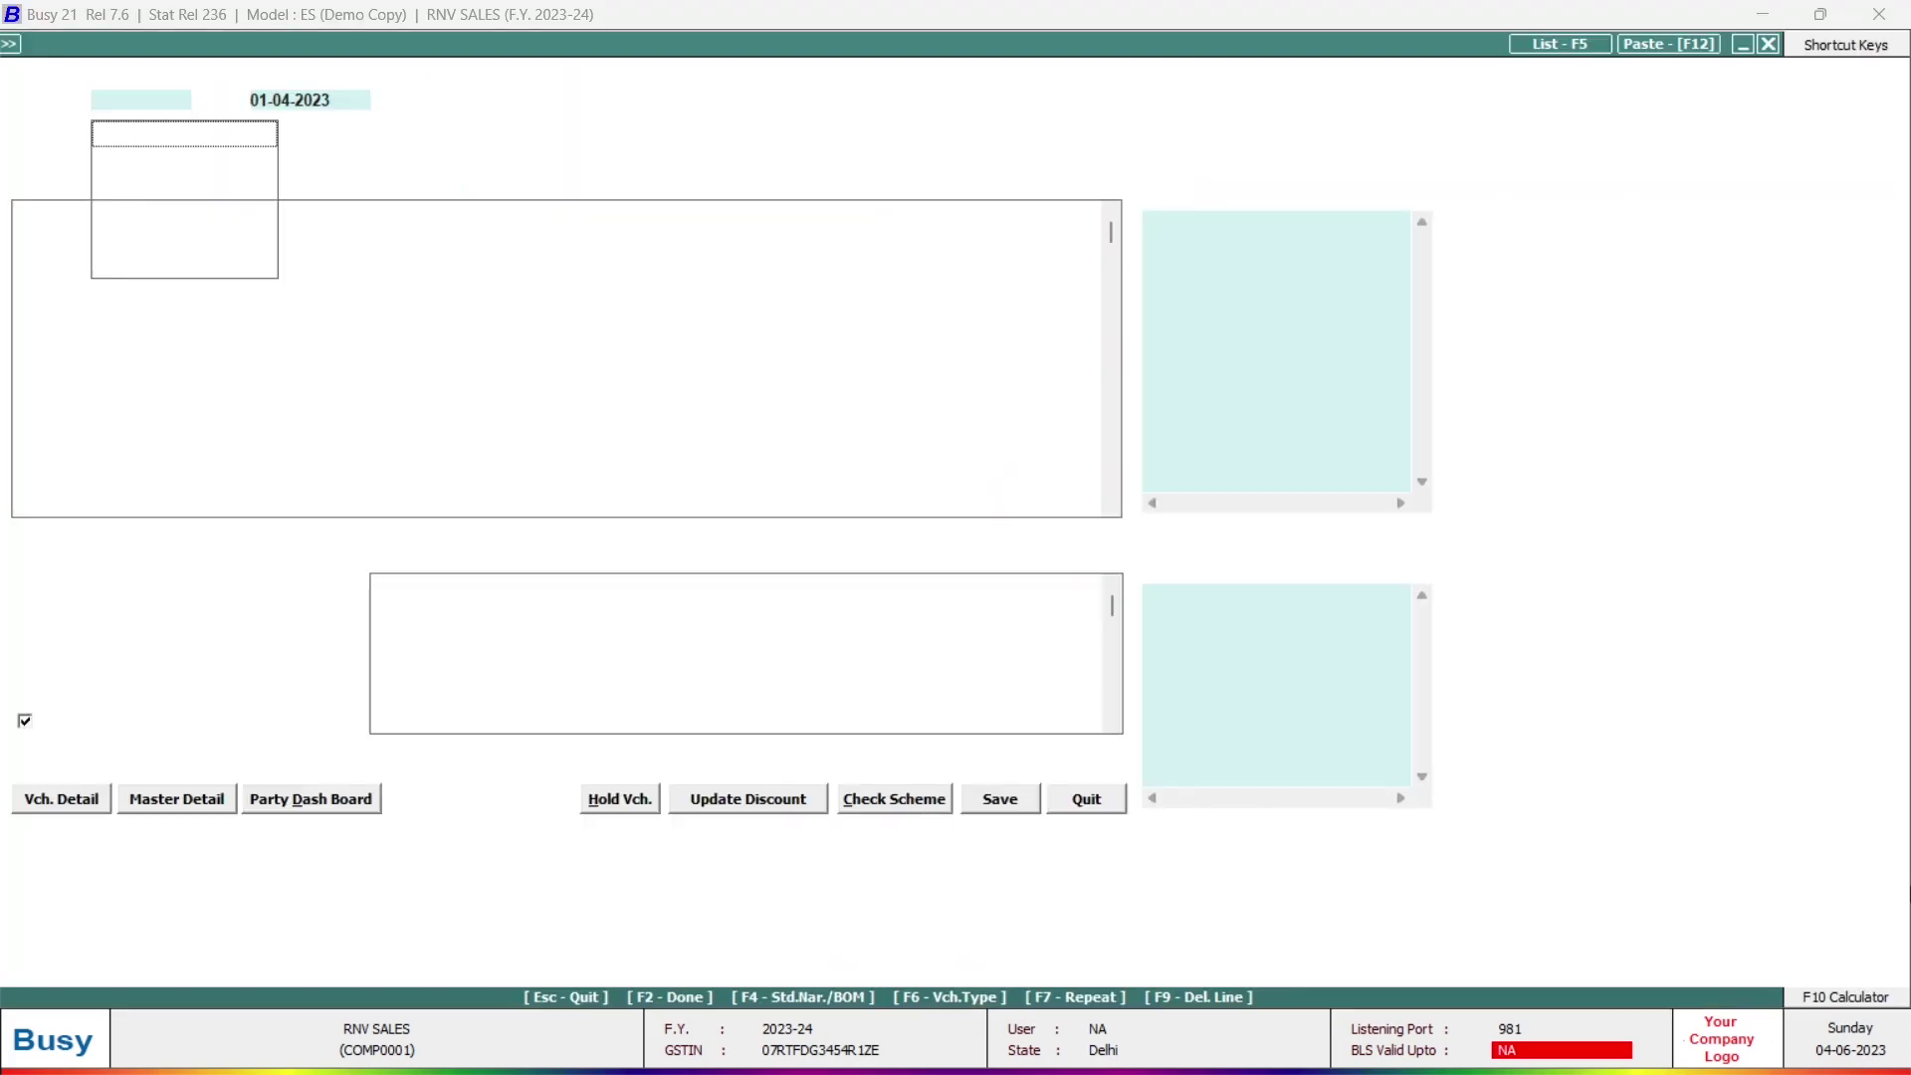
Step: Fill in the sales voucher header with date 05-04-2023, sale type Local-18% and party SHARMA & BROTHERS
{"action": "type", "text": "5/4"}
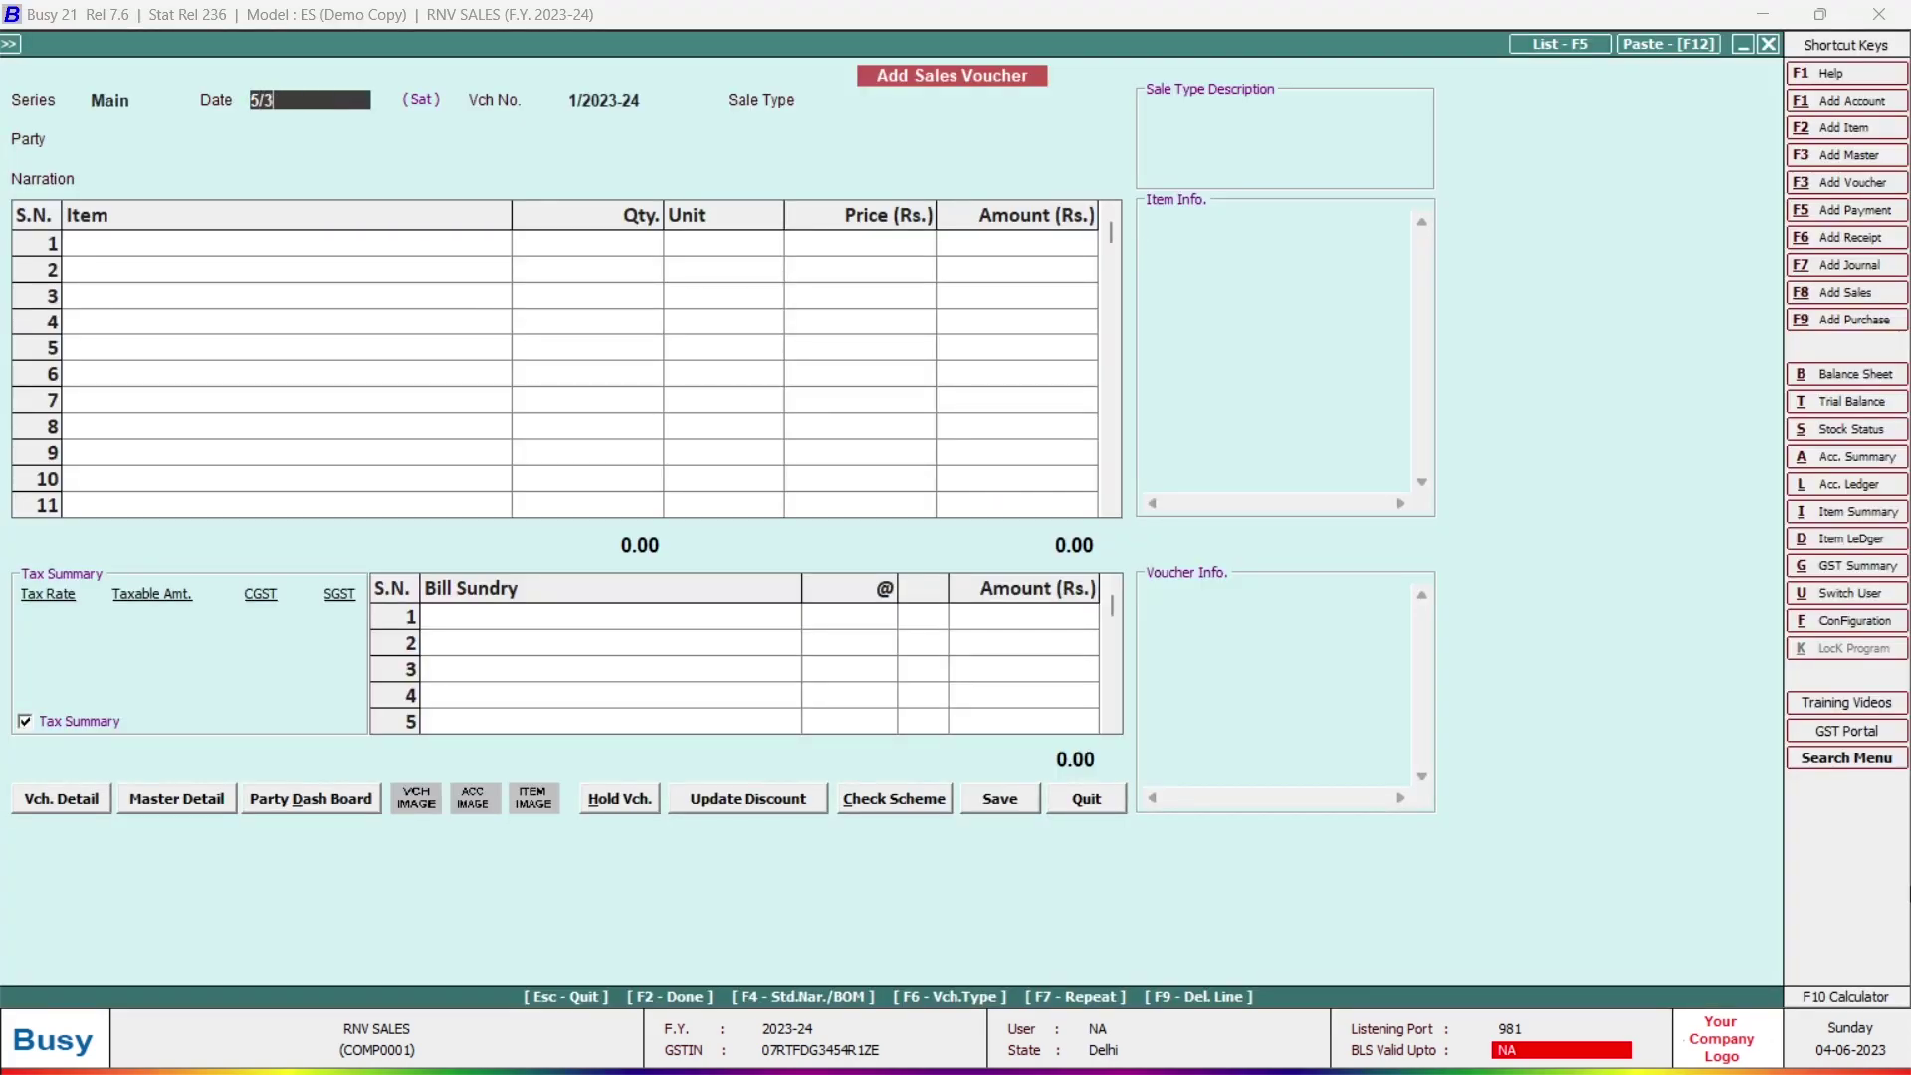
{"action": "key", "text": "Return"}
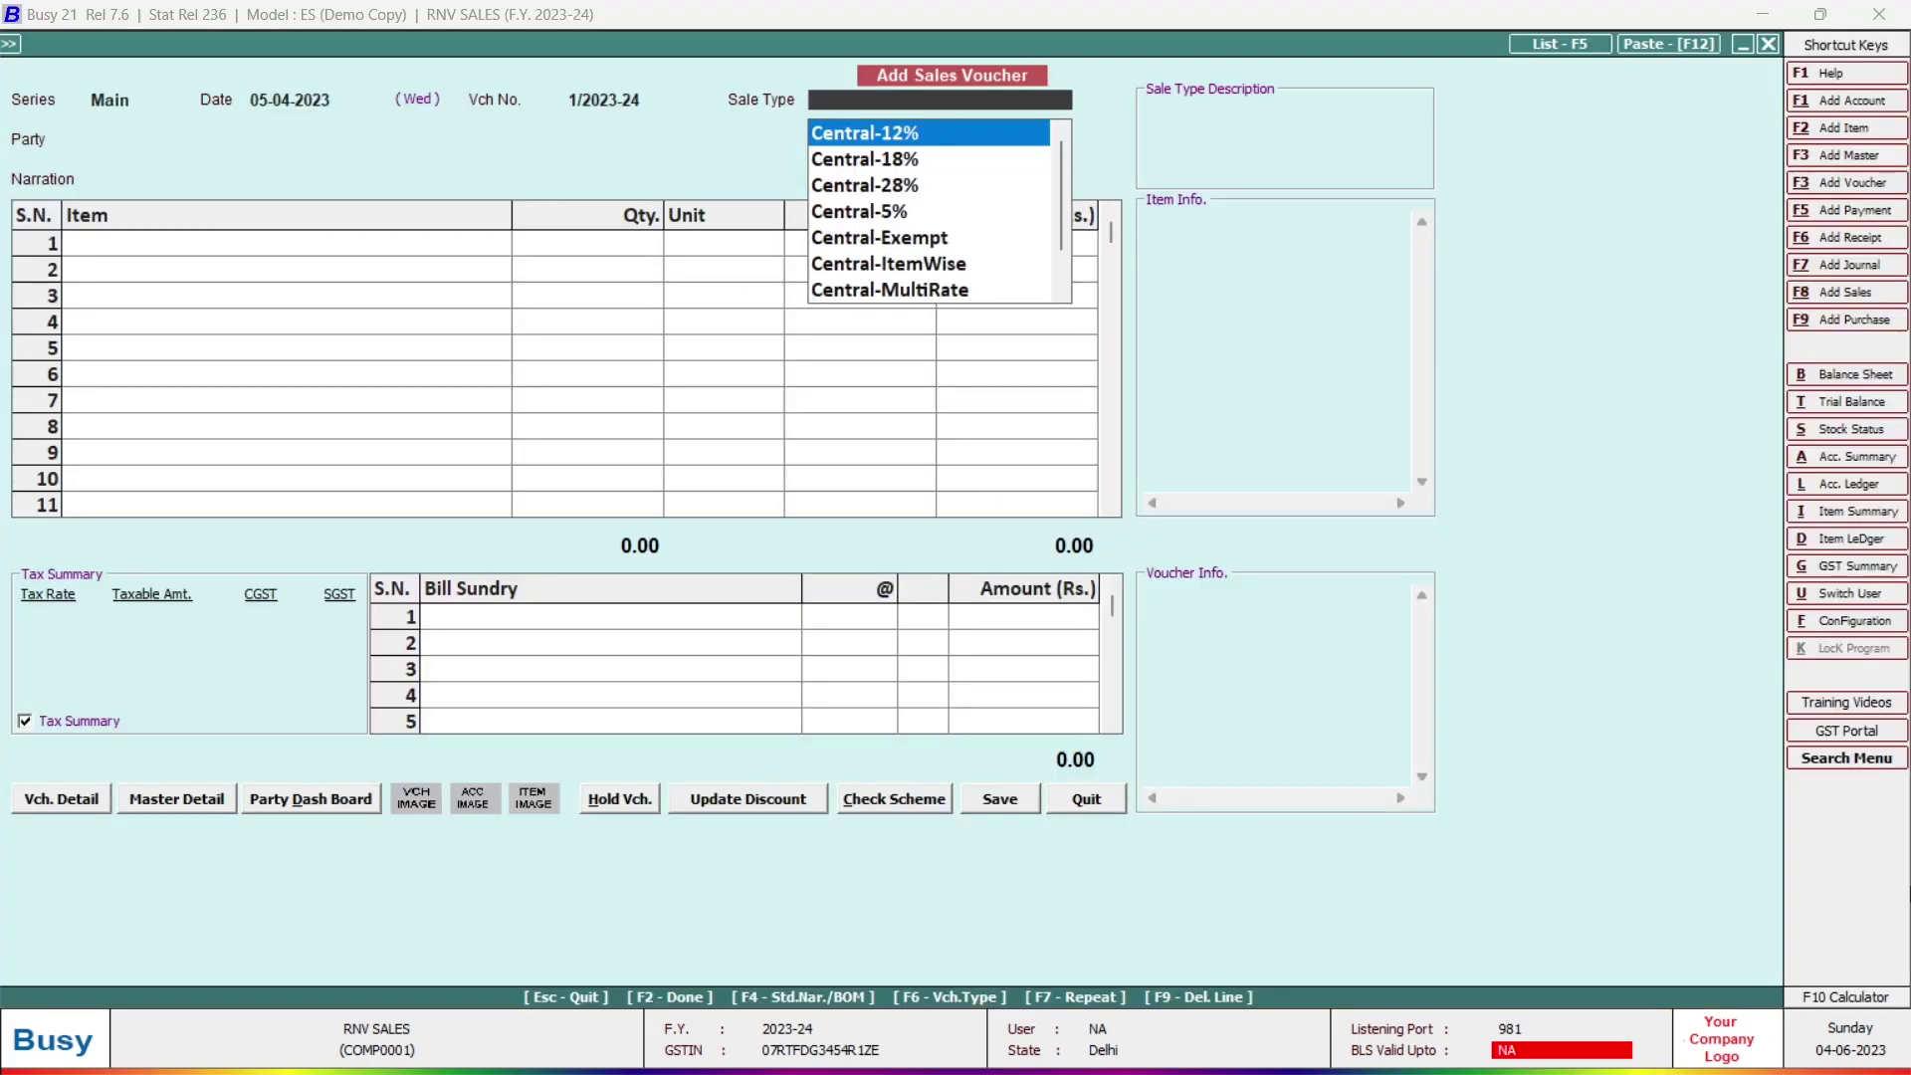
{"action": "type", "text": "18"}
{"action": "key", "text": "Down"}
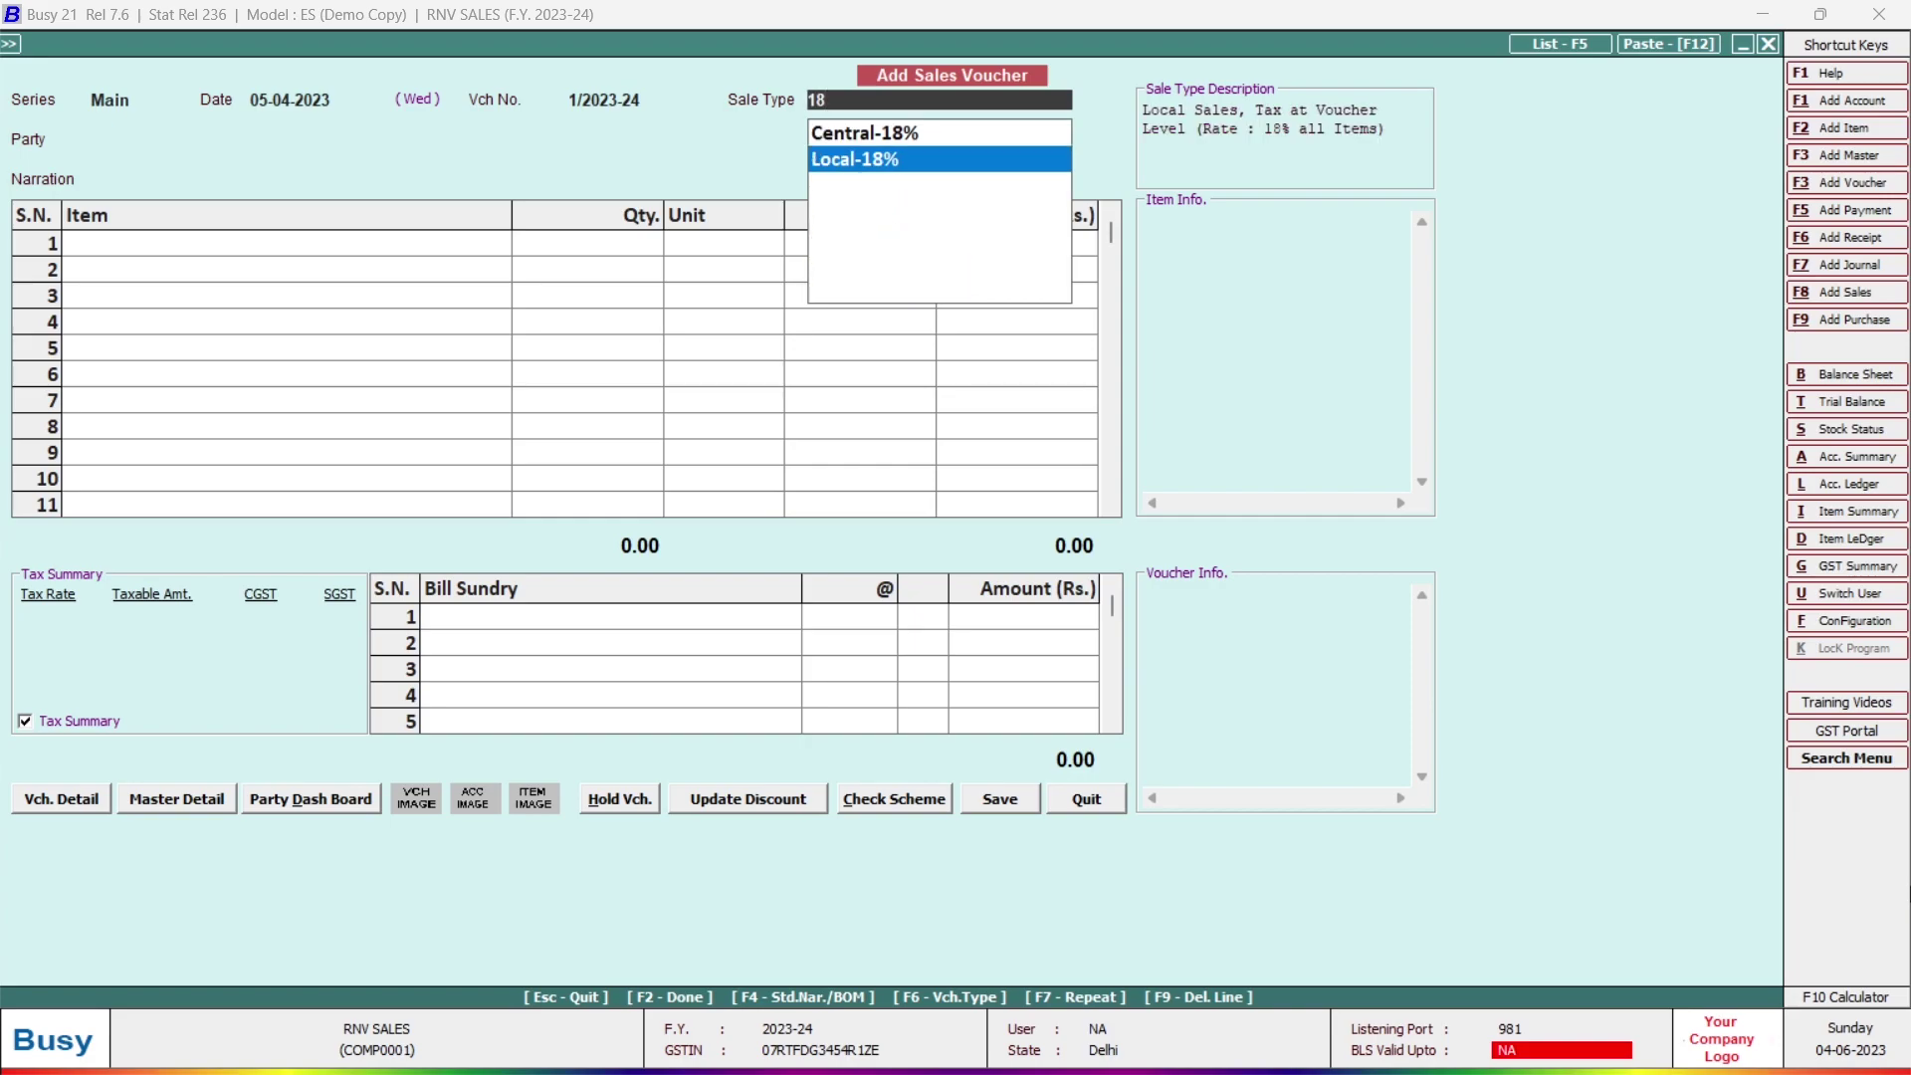
{"action": "key", "text": "Return"}
{"action": "type", "text": "sha"}
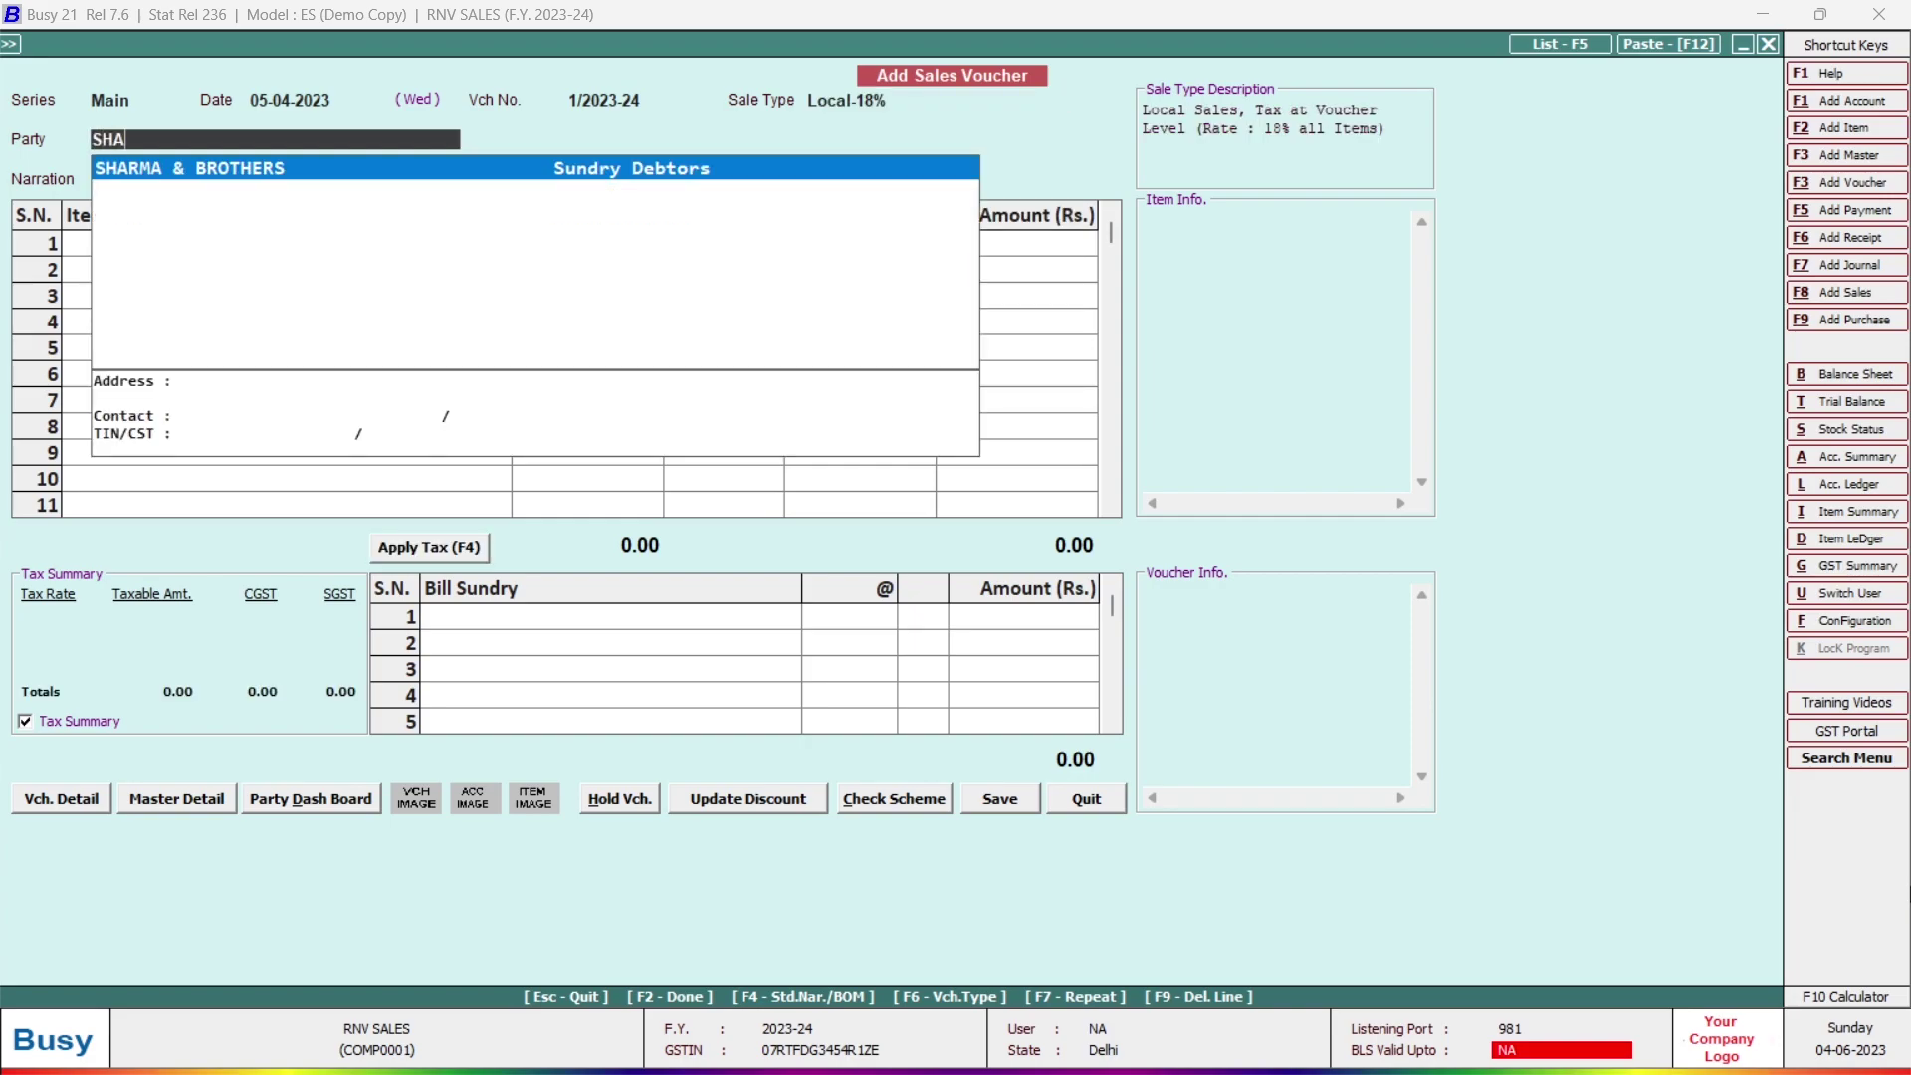
{"action": "key", "text": "Return"}
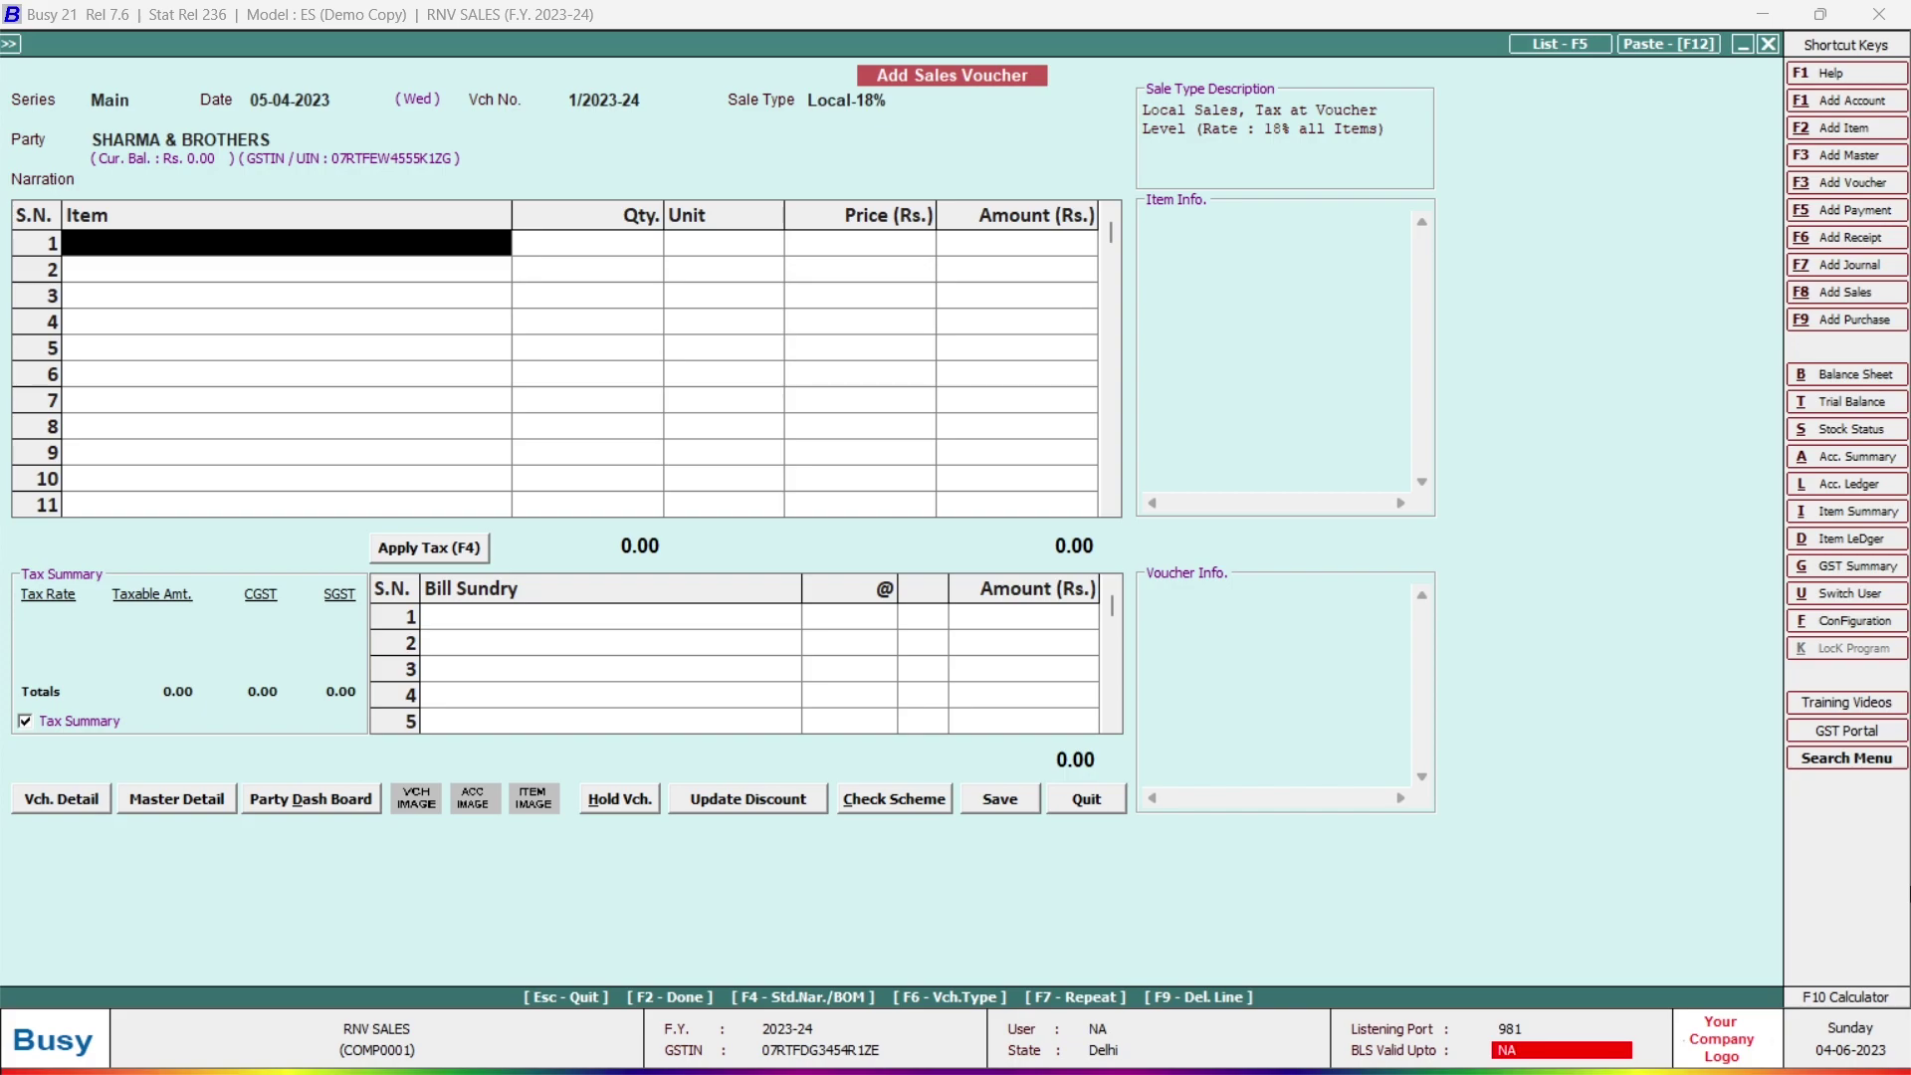
Step: Add SOFTWARE RENEWAL AMC to the sales voucher with quantity 50 NOS at a price of Rs. 2,500
{"action": "type", "text": "s"}
{"action": "key", "text": "Return"}
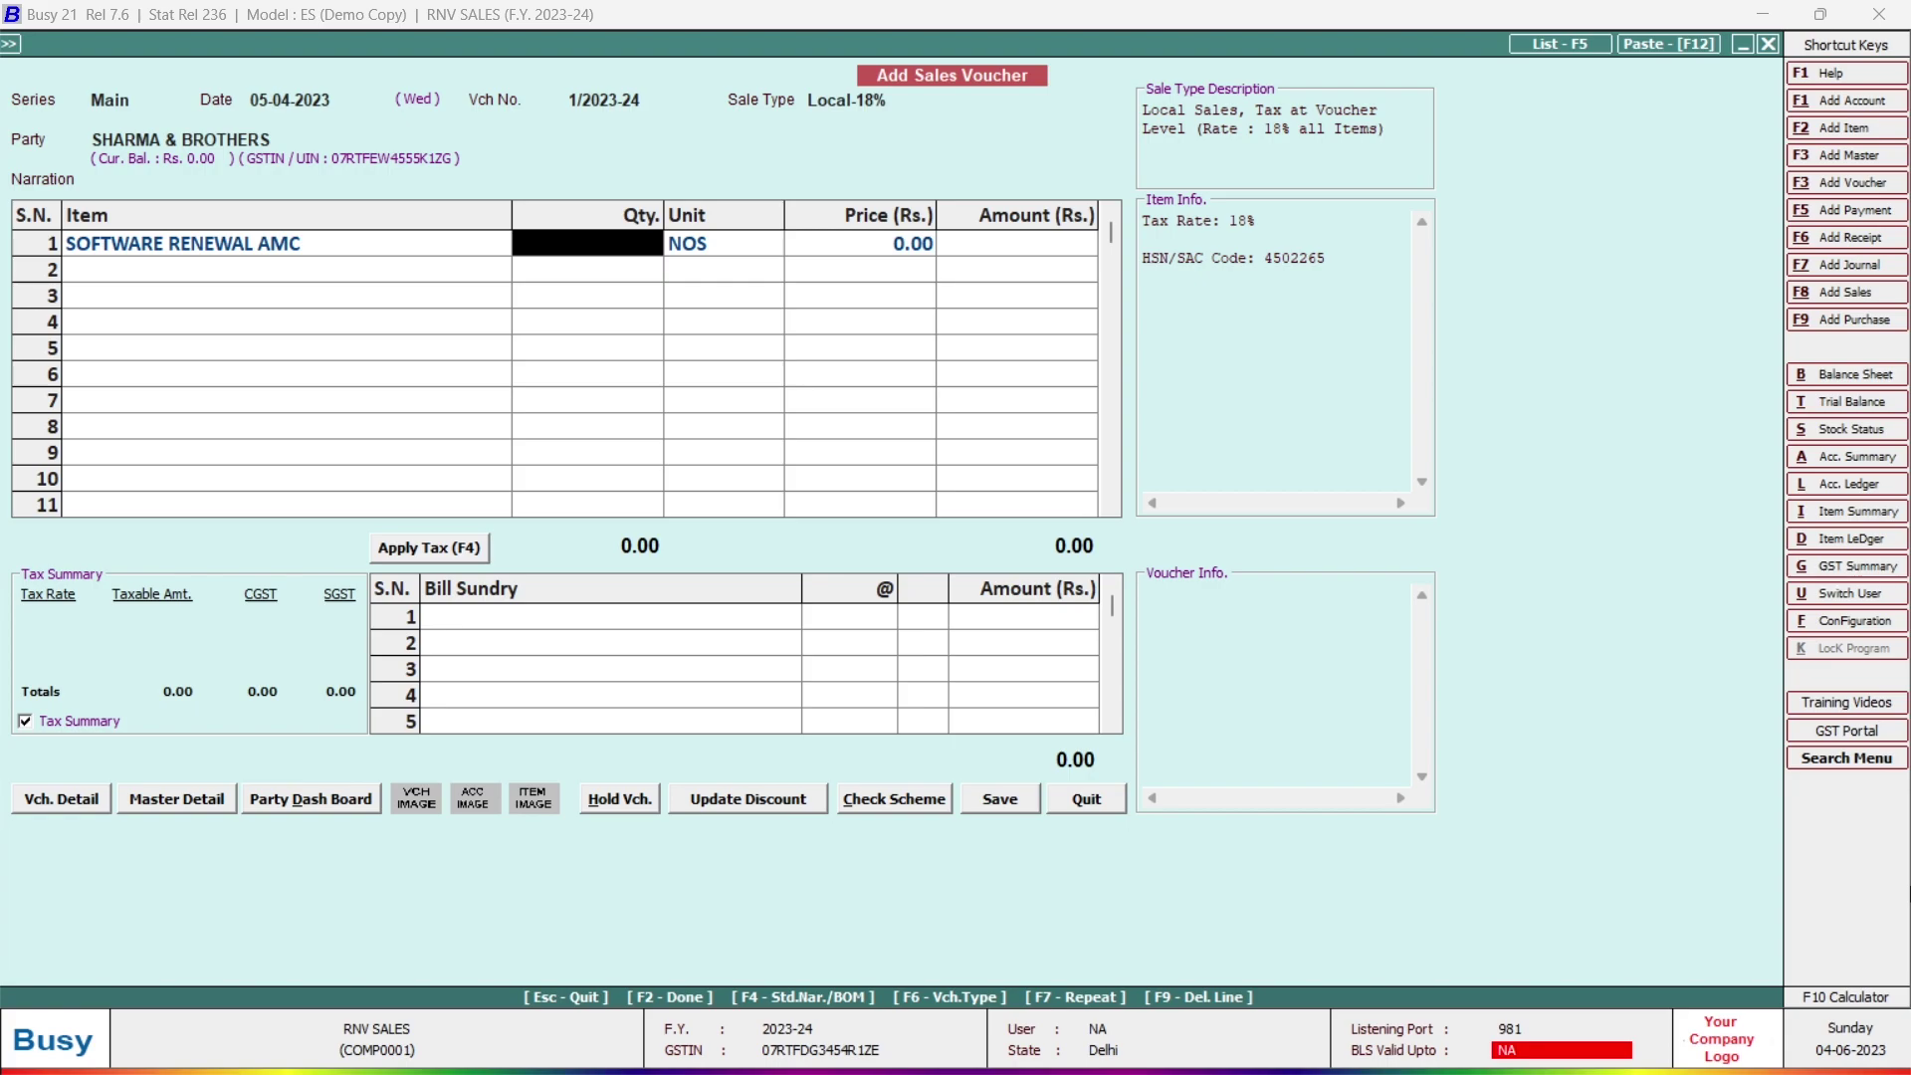
{"action": "type", "text": "50"}
{"action": "key", "text": "Return"}
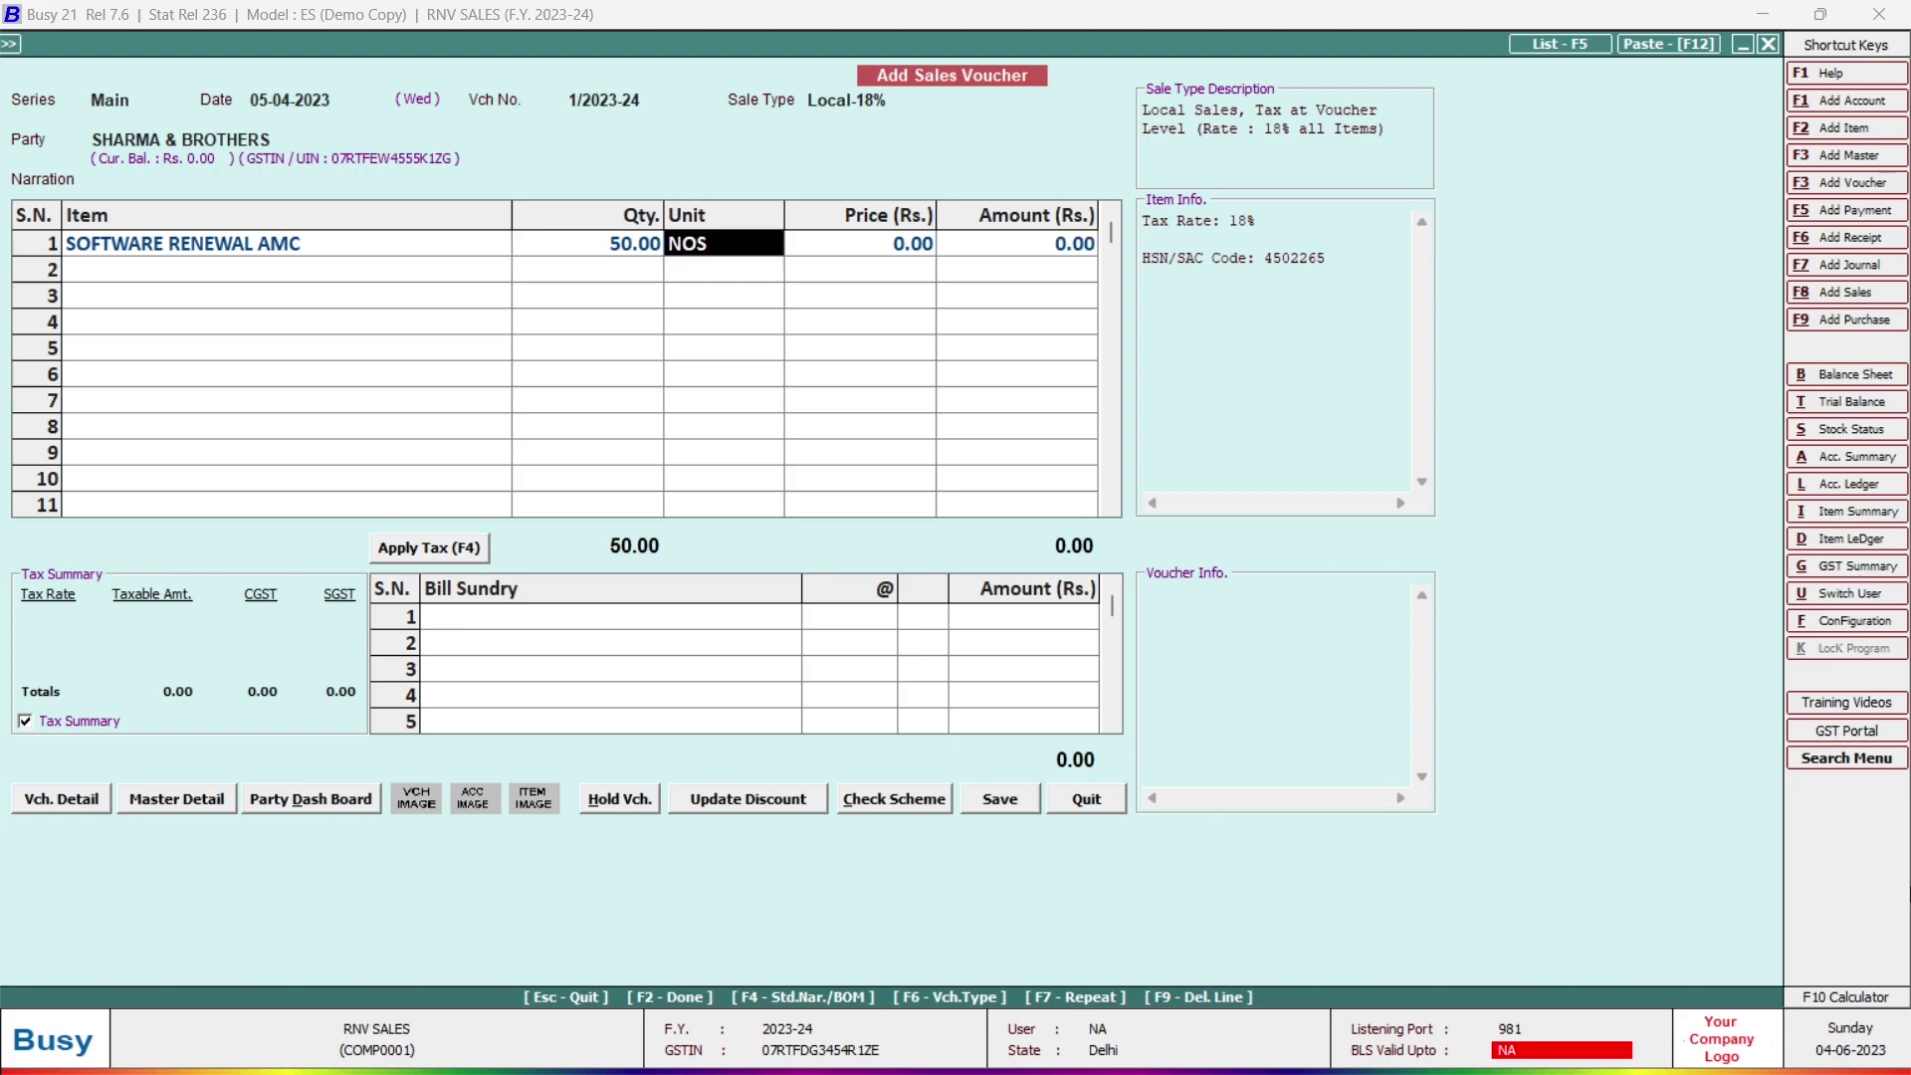
{"action": "key", "text": "Return"}
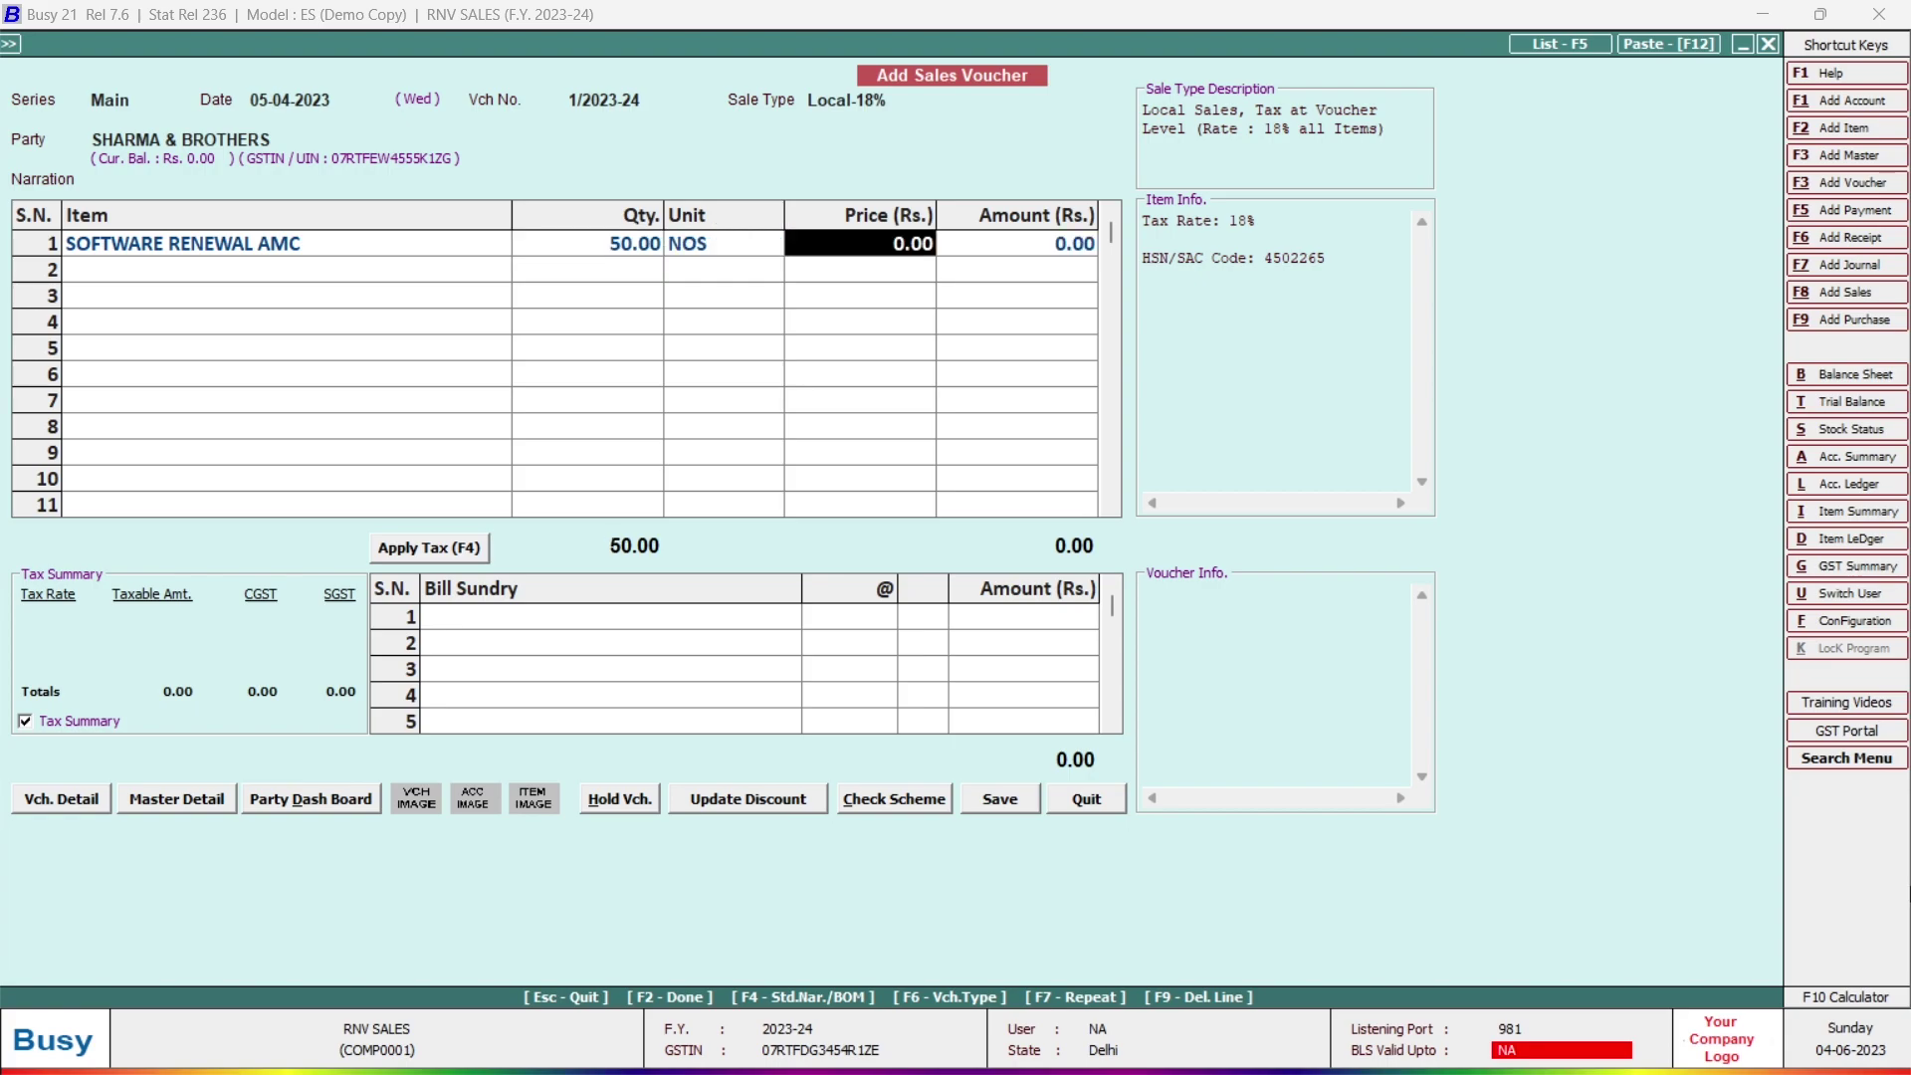
{"action": "type", "text": "2500"}
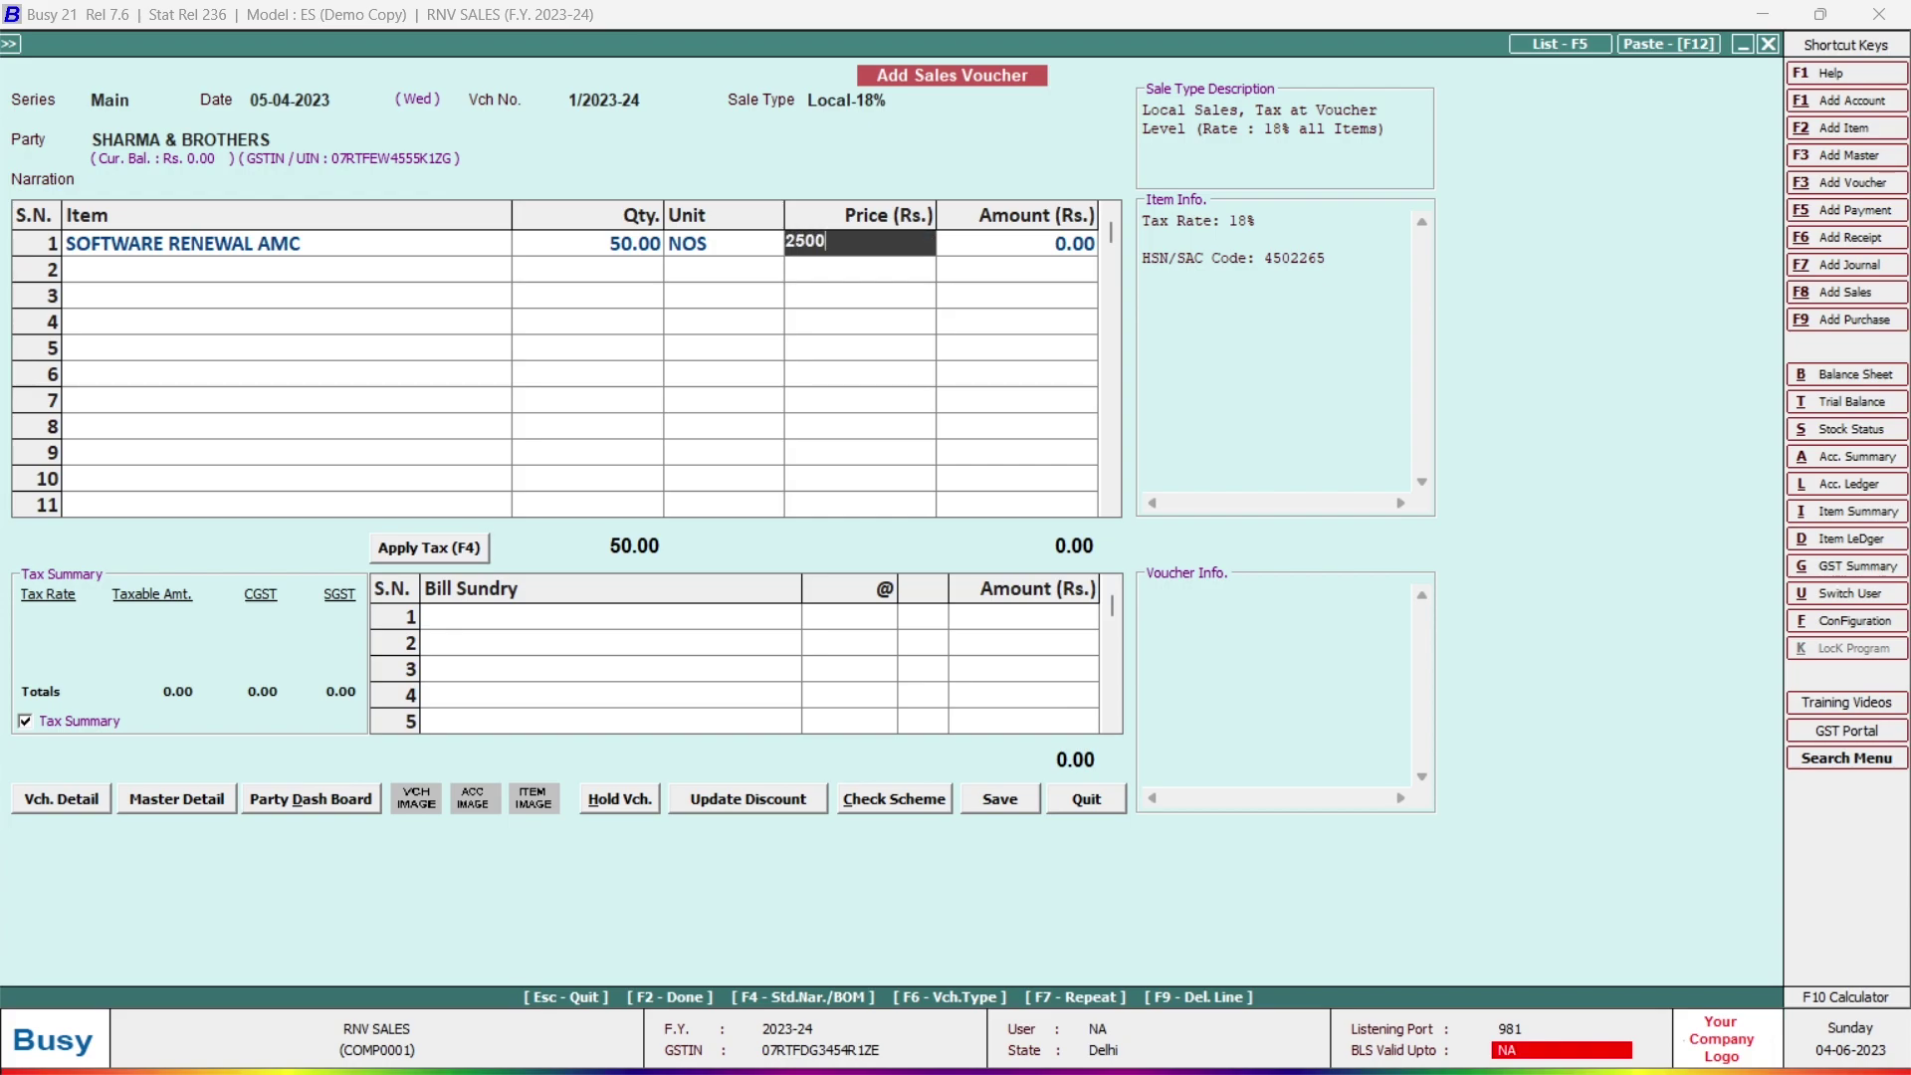
{"action": "key", "text": "Return"}
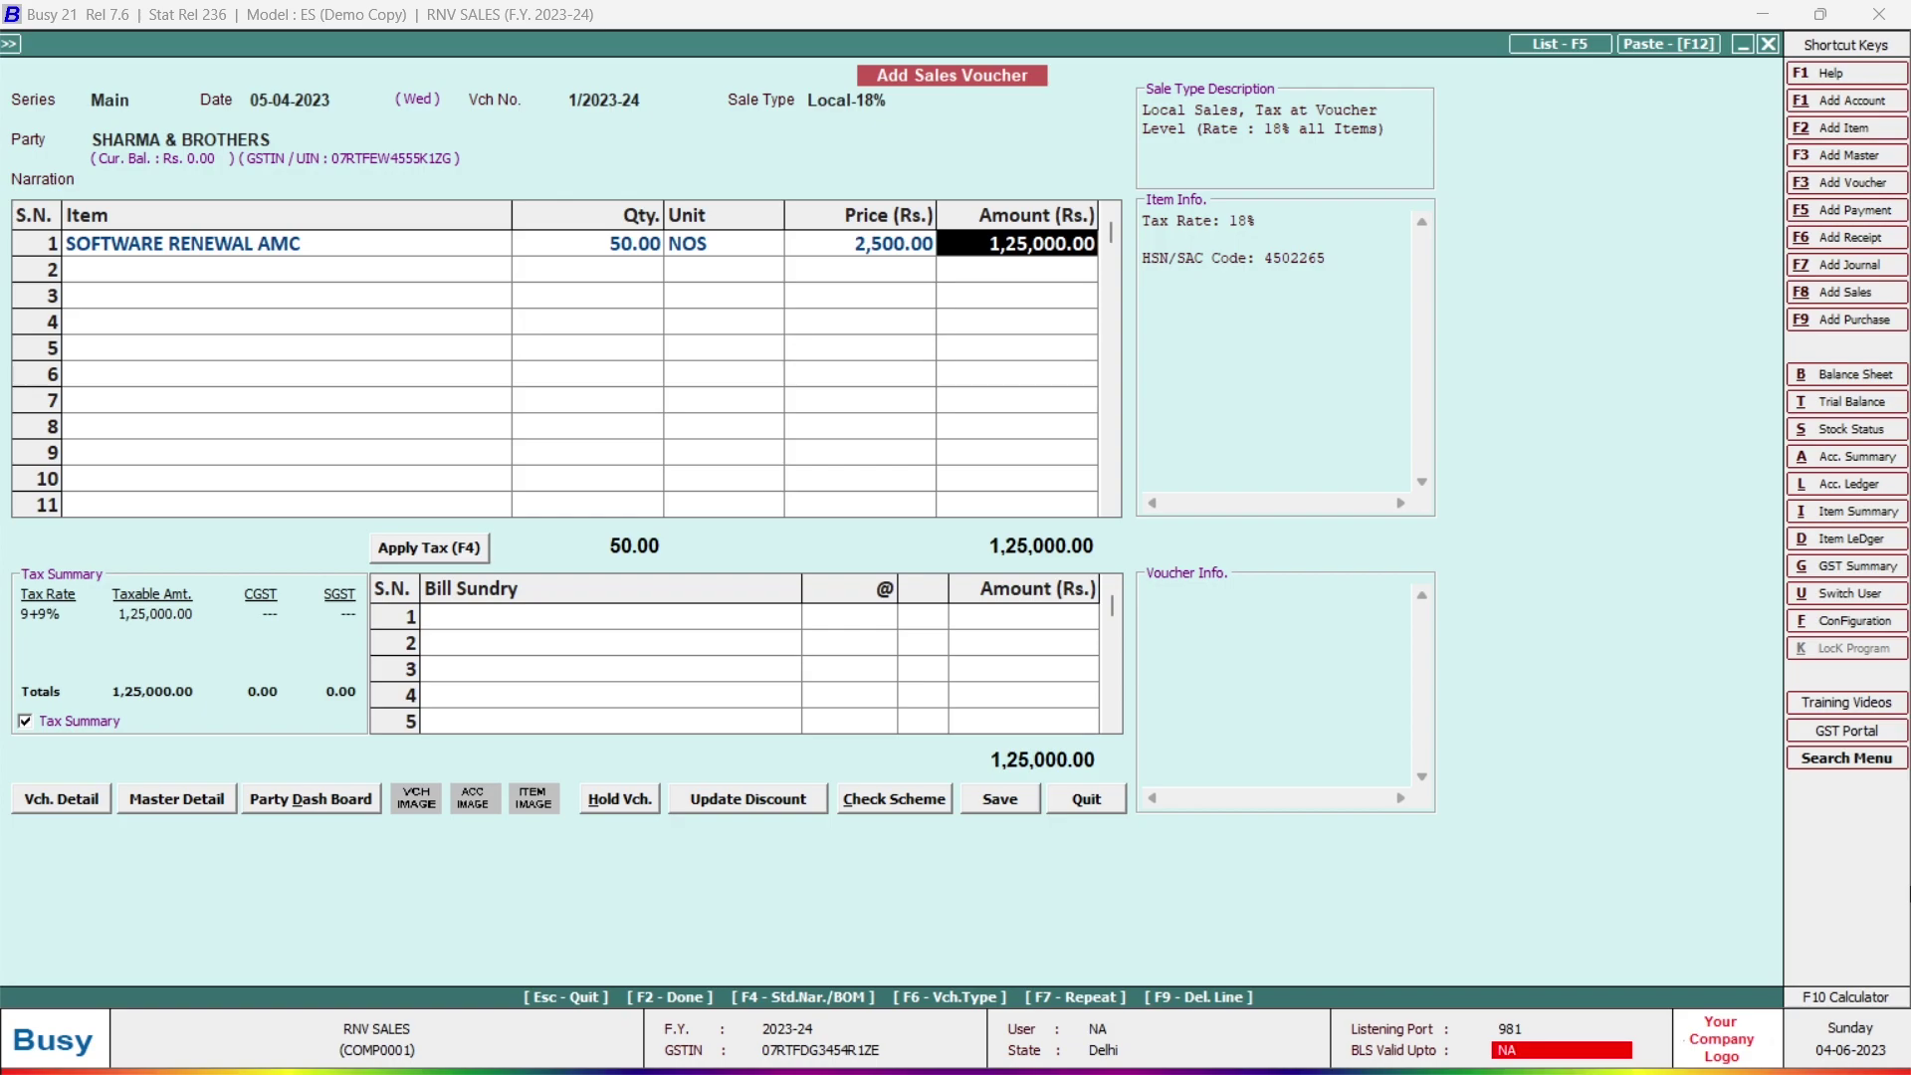
{"action": "key", "text": "Return"}
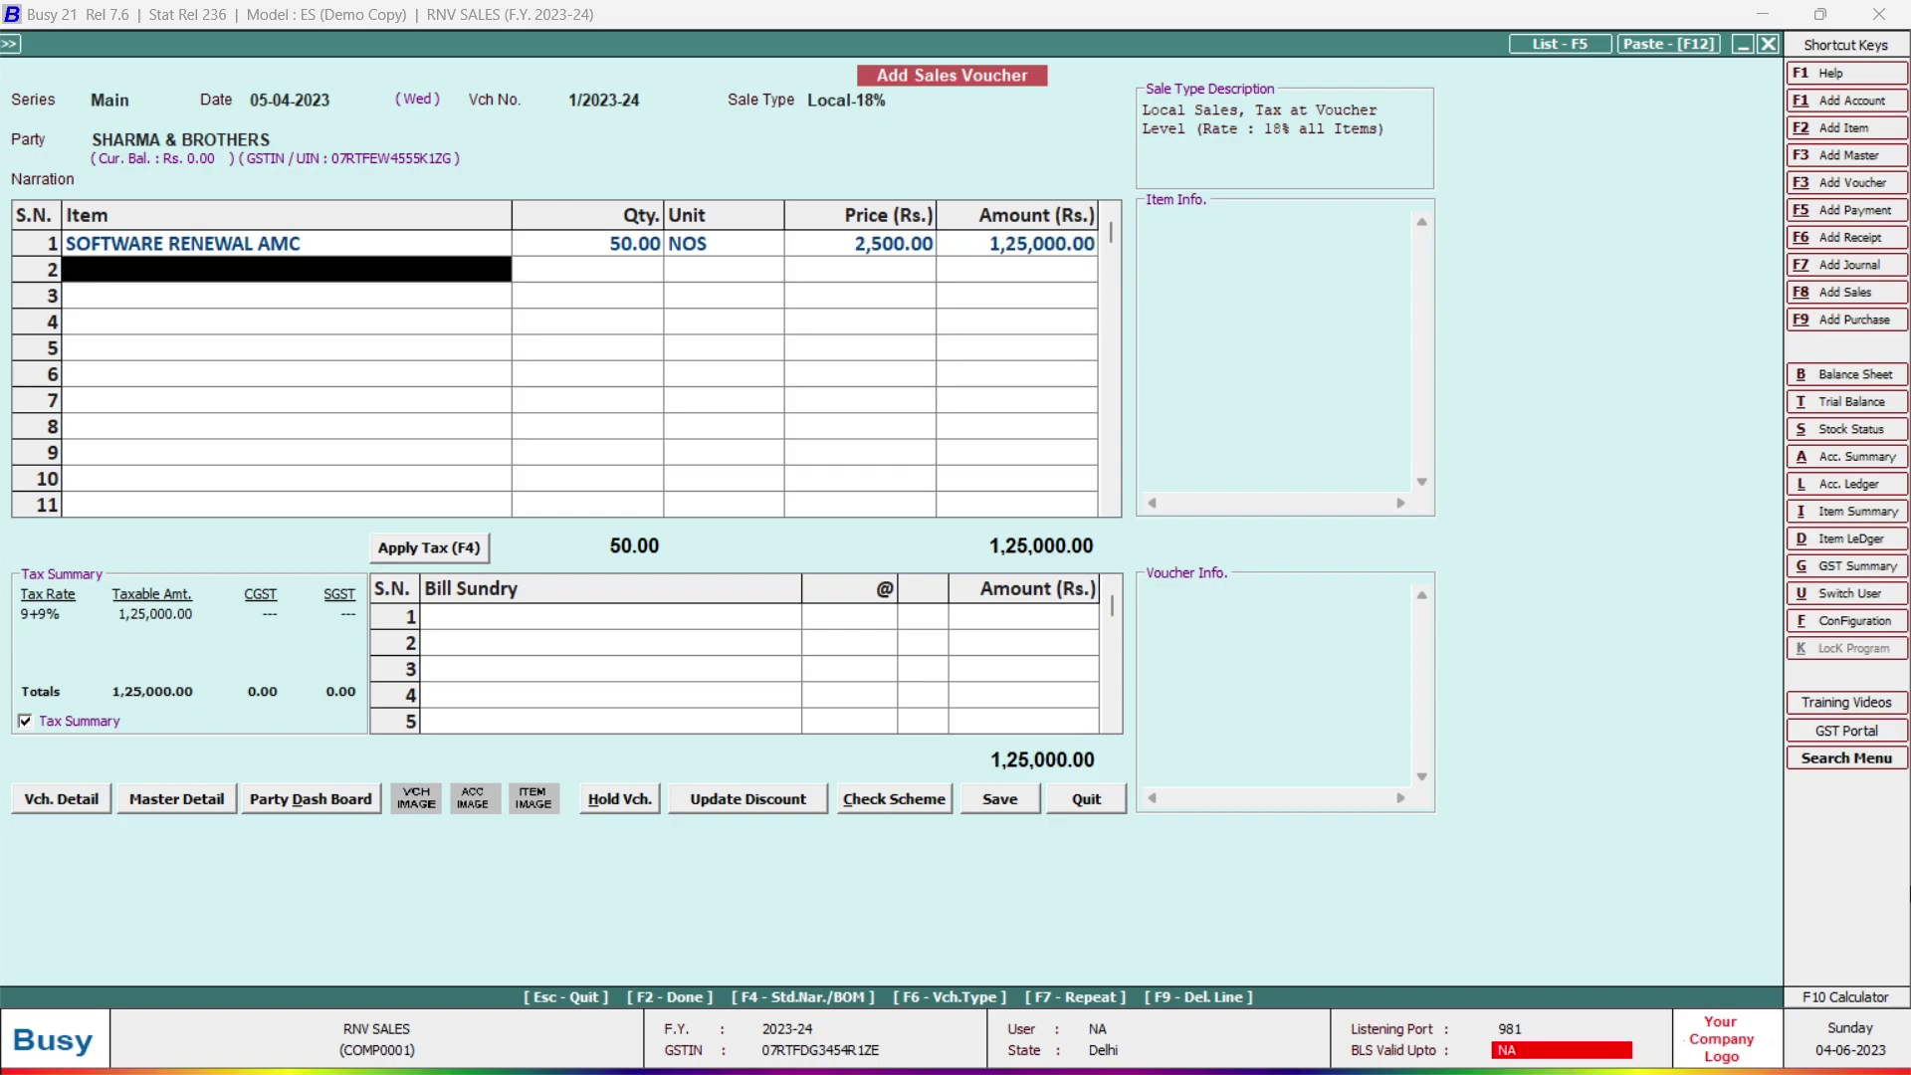
Step: Apply CGST and SGST to the voucher and save it, keeping the default New Ref. bill adjustment
{"action": "key", "text": "Return"}
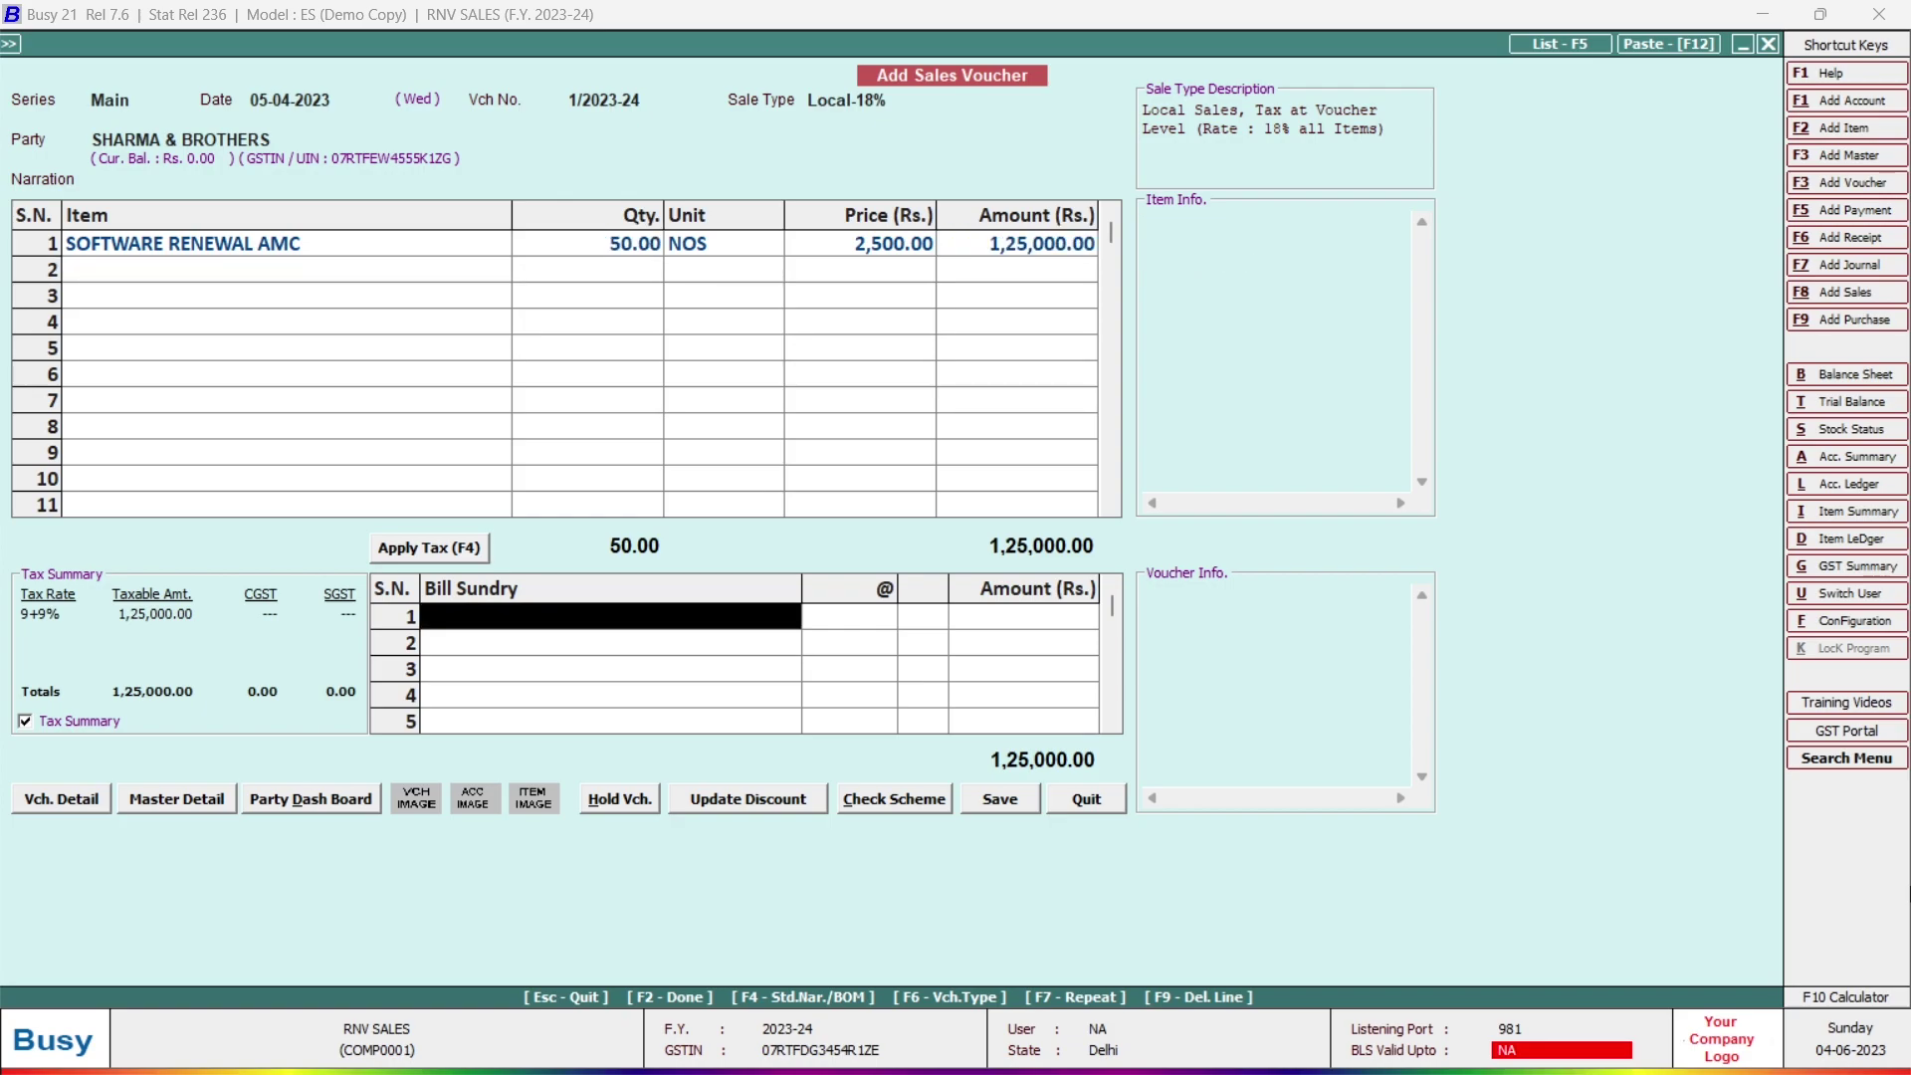
{"action": "key", "text": "F4"}
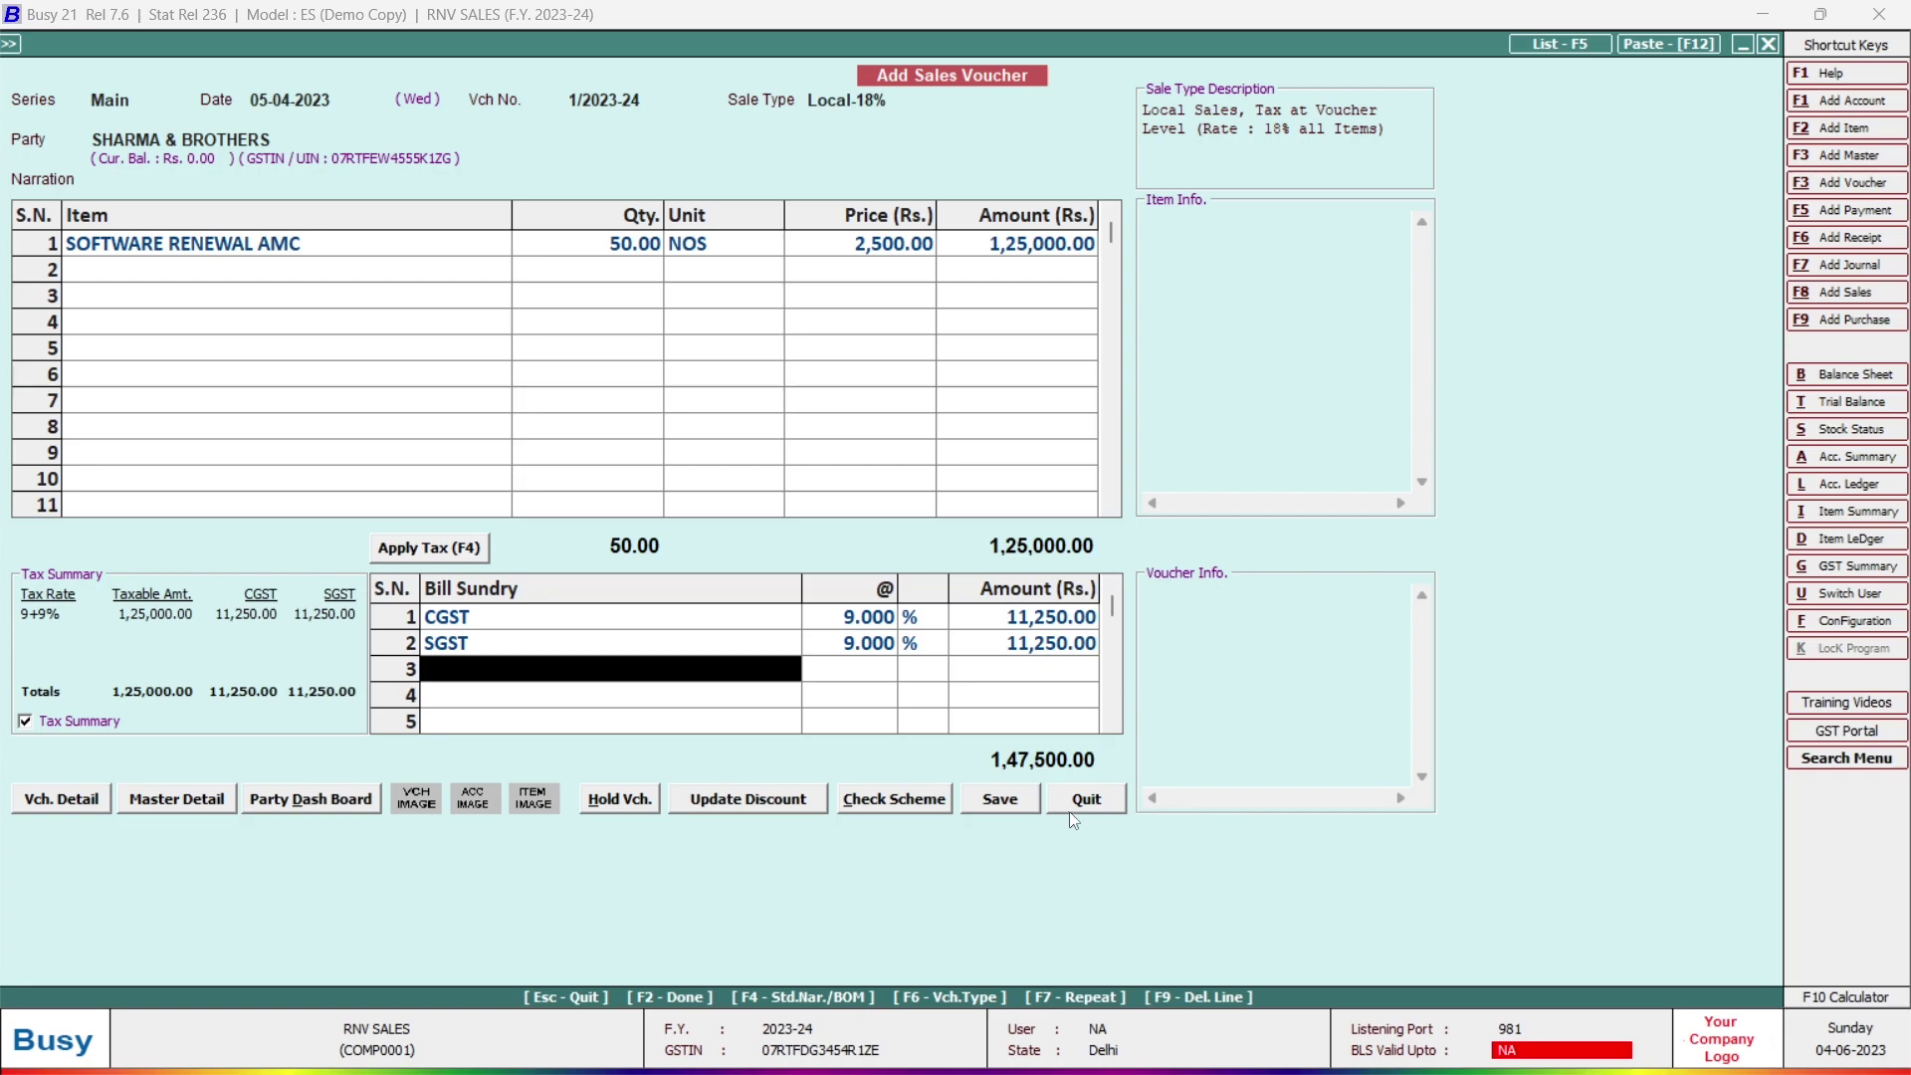
{"action": "left_click", "coordinate": [1018, 807]}
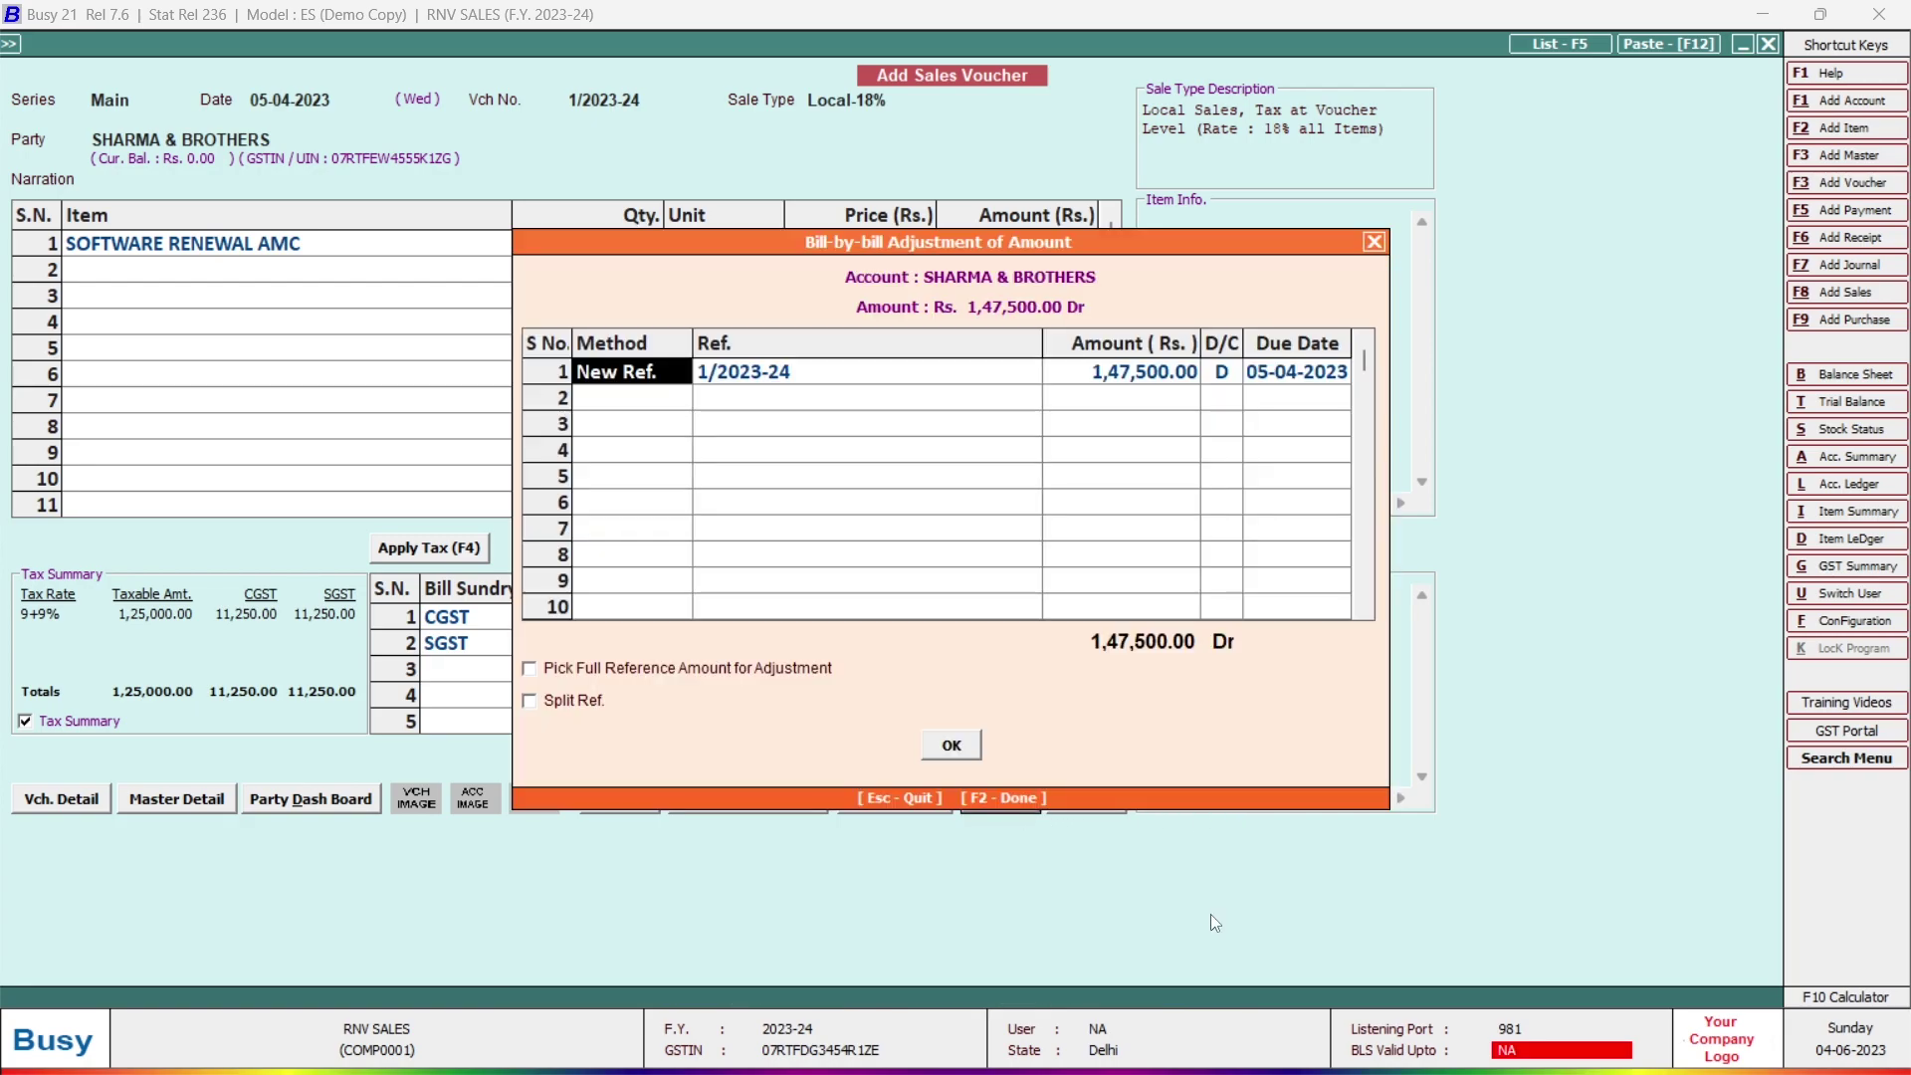
{"action": "key", "text": "Return"}
{"action": "key", "text": "Return"}
{"action": "key", "text": "Return"}
{"action": "key", "text": "Return"}
{"action": "key", "text": "Return"}
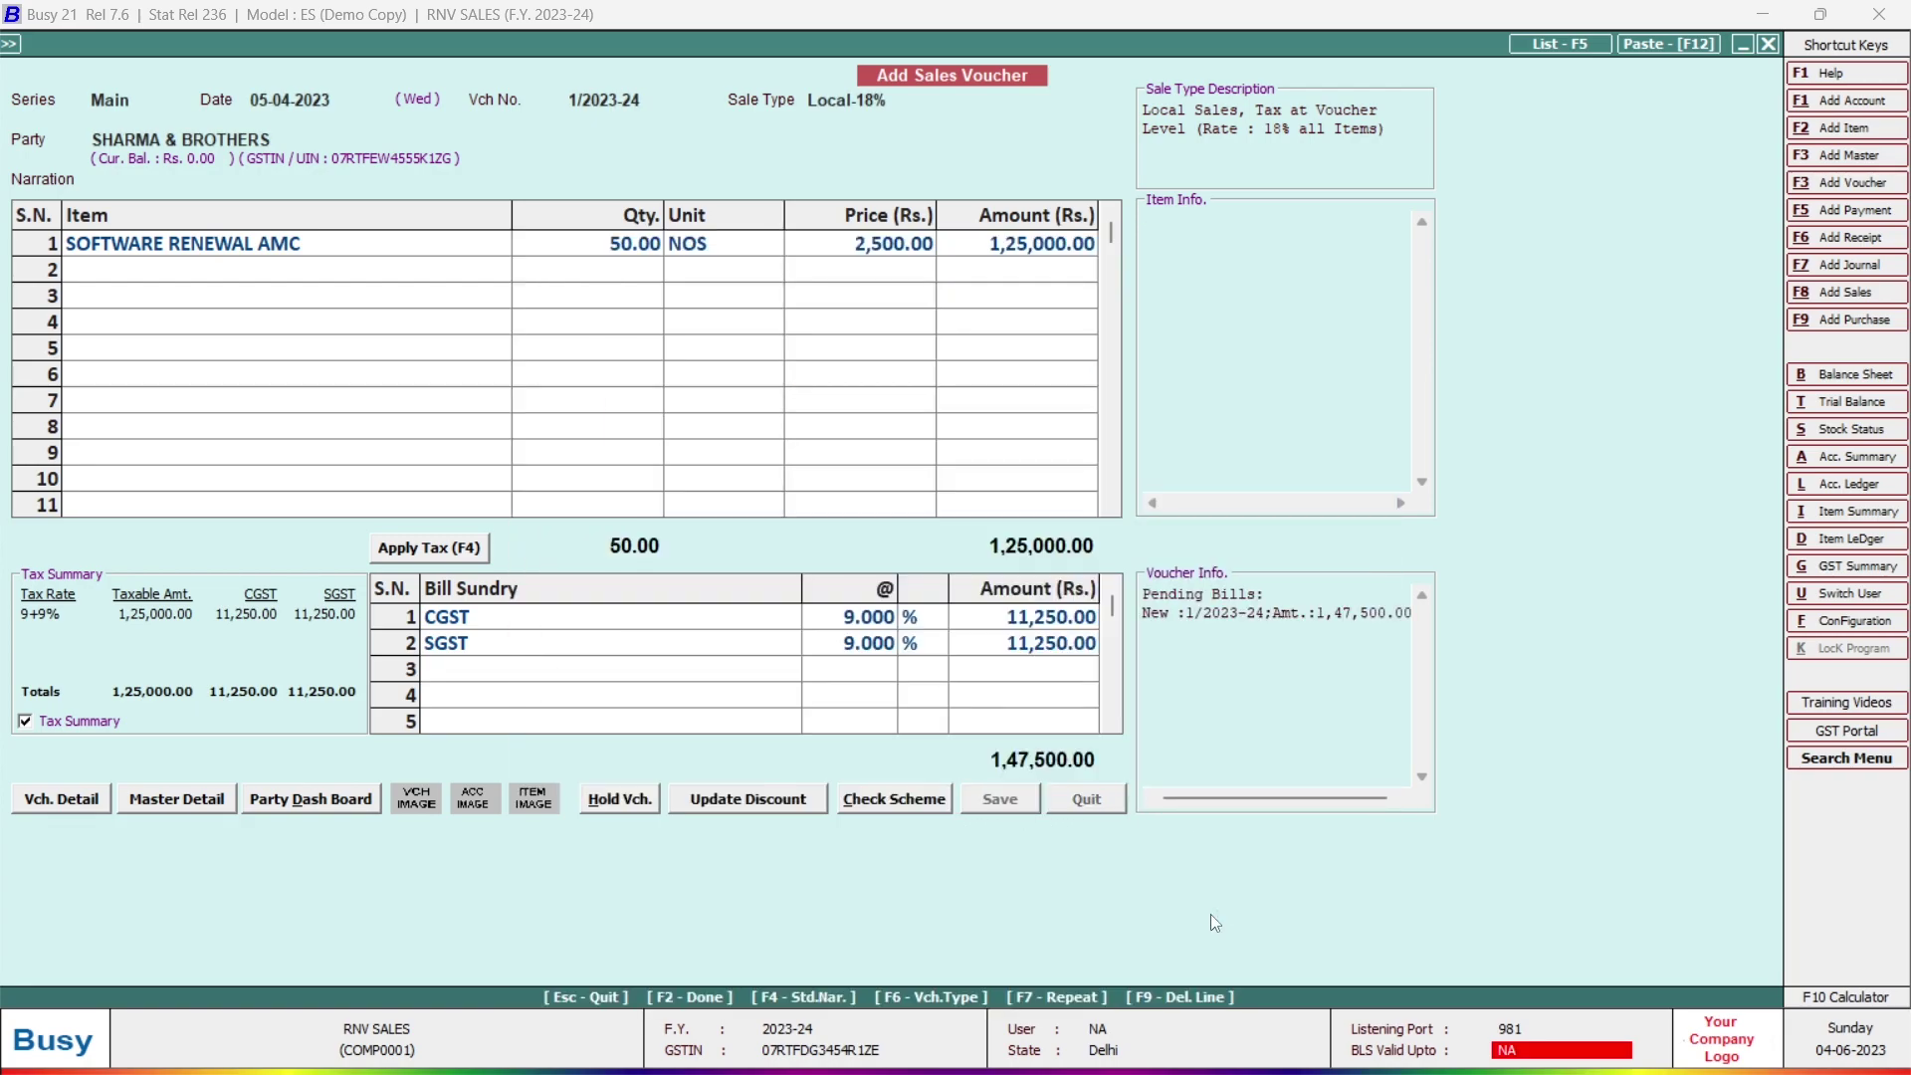
{"action": "key", "text": "Return"}
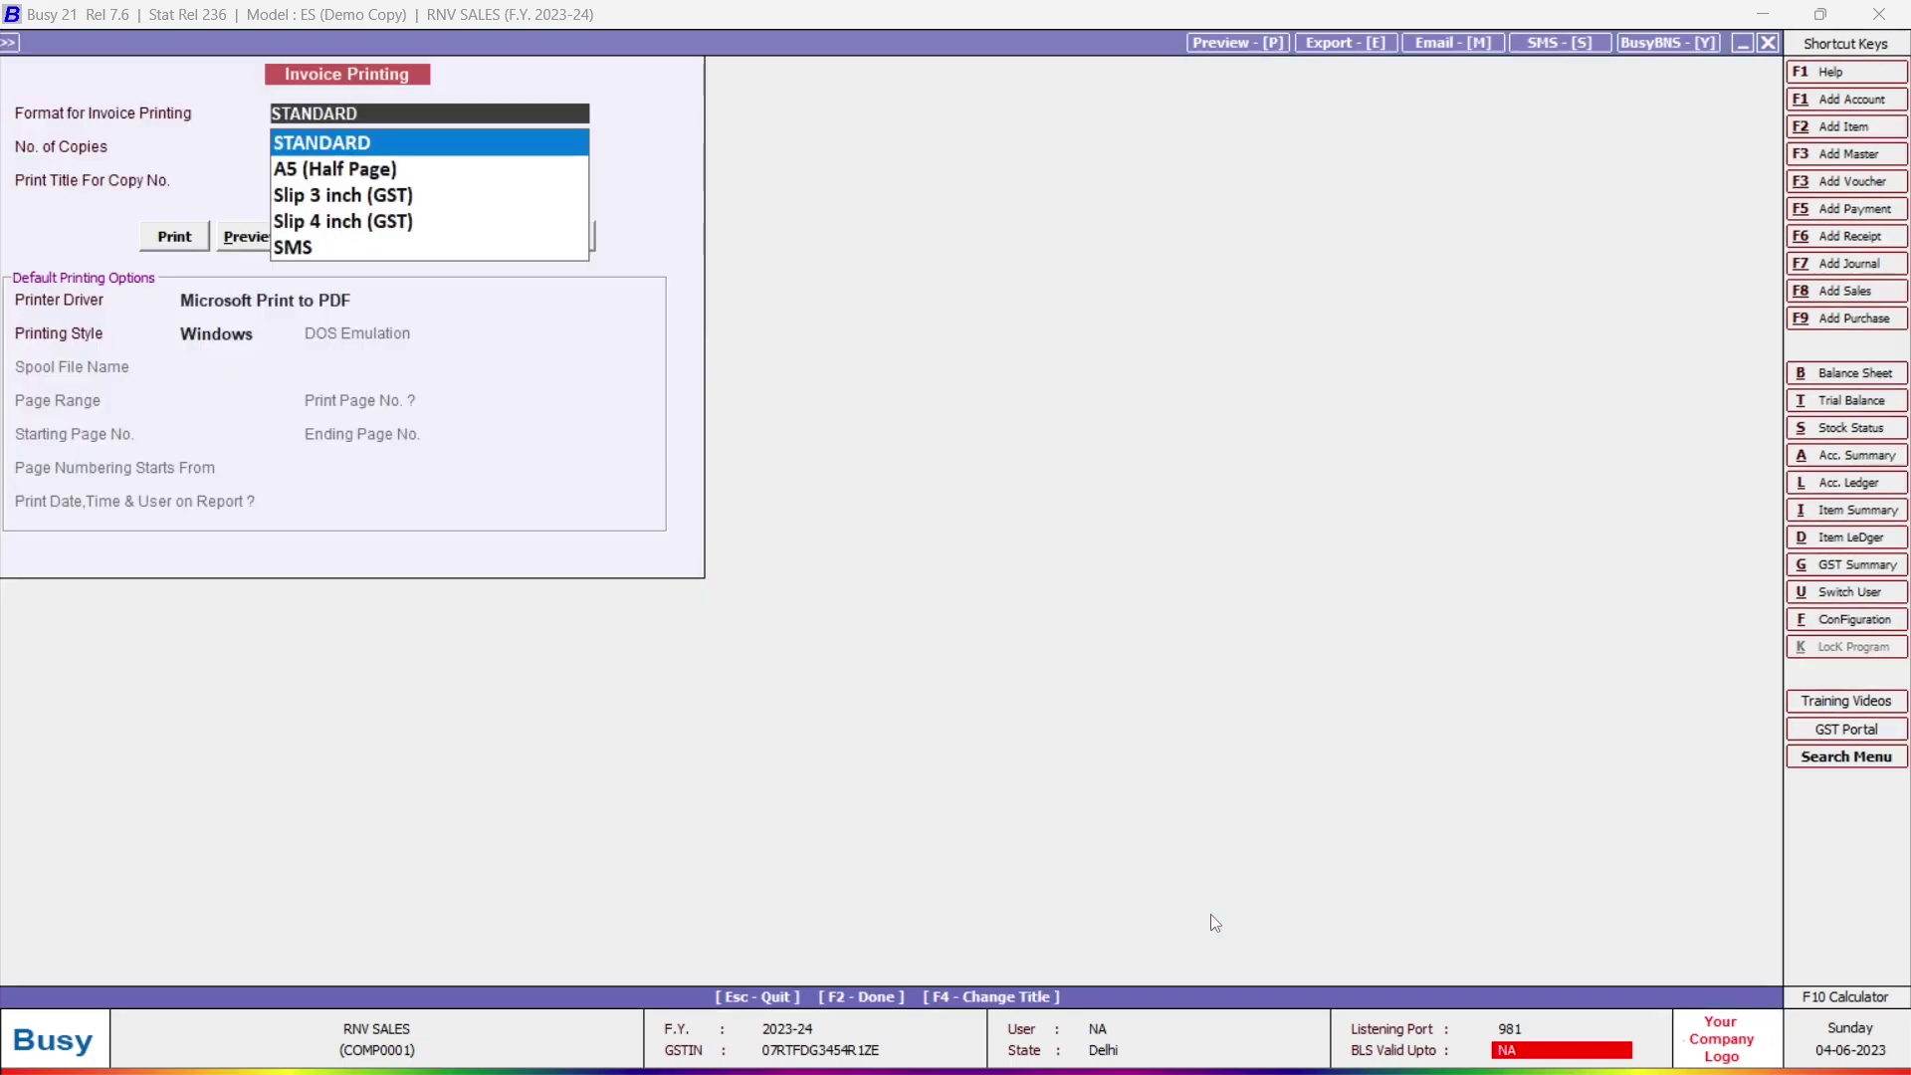
Step: Preview the saved SOFTWARE RENEWAL AMC invoice in the STANDARD format, check it down to the signature section and close the preview
{"action": "key", "text": "Return"}
{"action": "key", "text": "Return"}
{"action": "key", "text": "Return"}
{"action": "key", "text": "Right"}
{"action": "key", "text": "Return"}
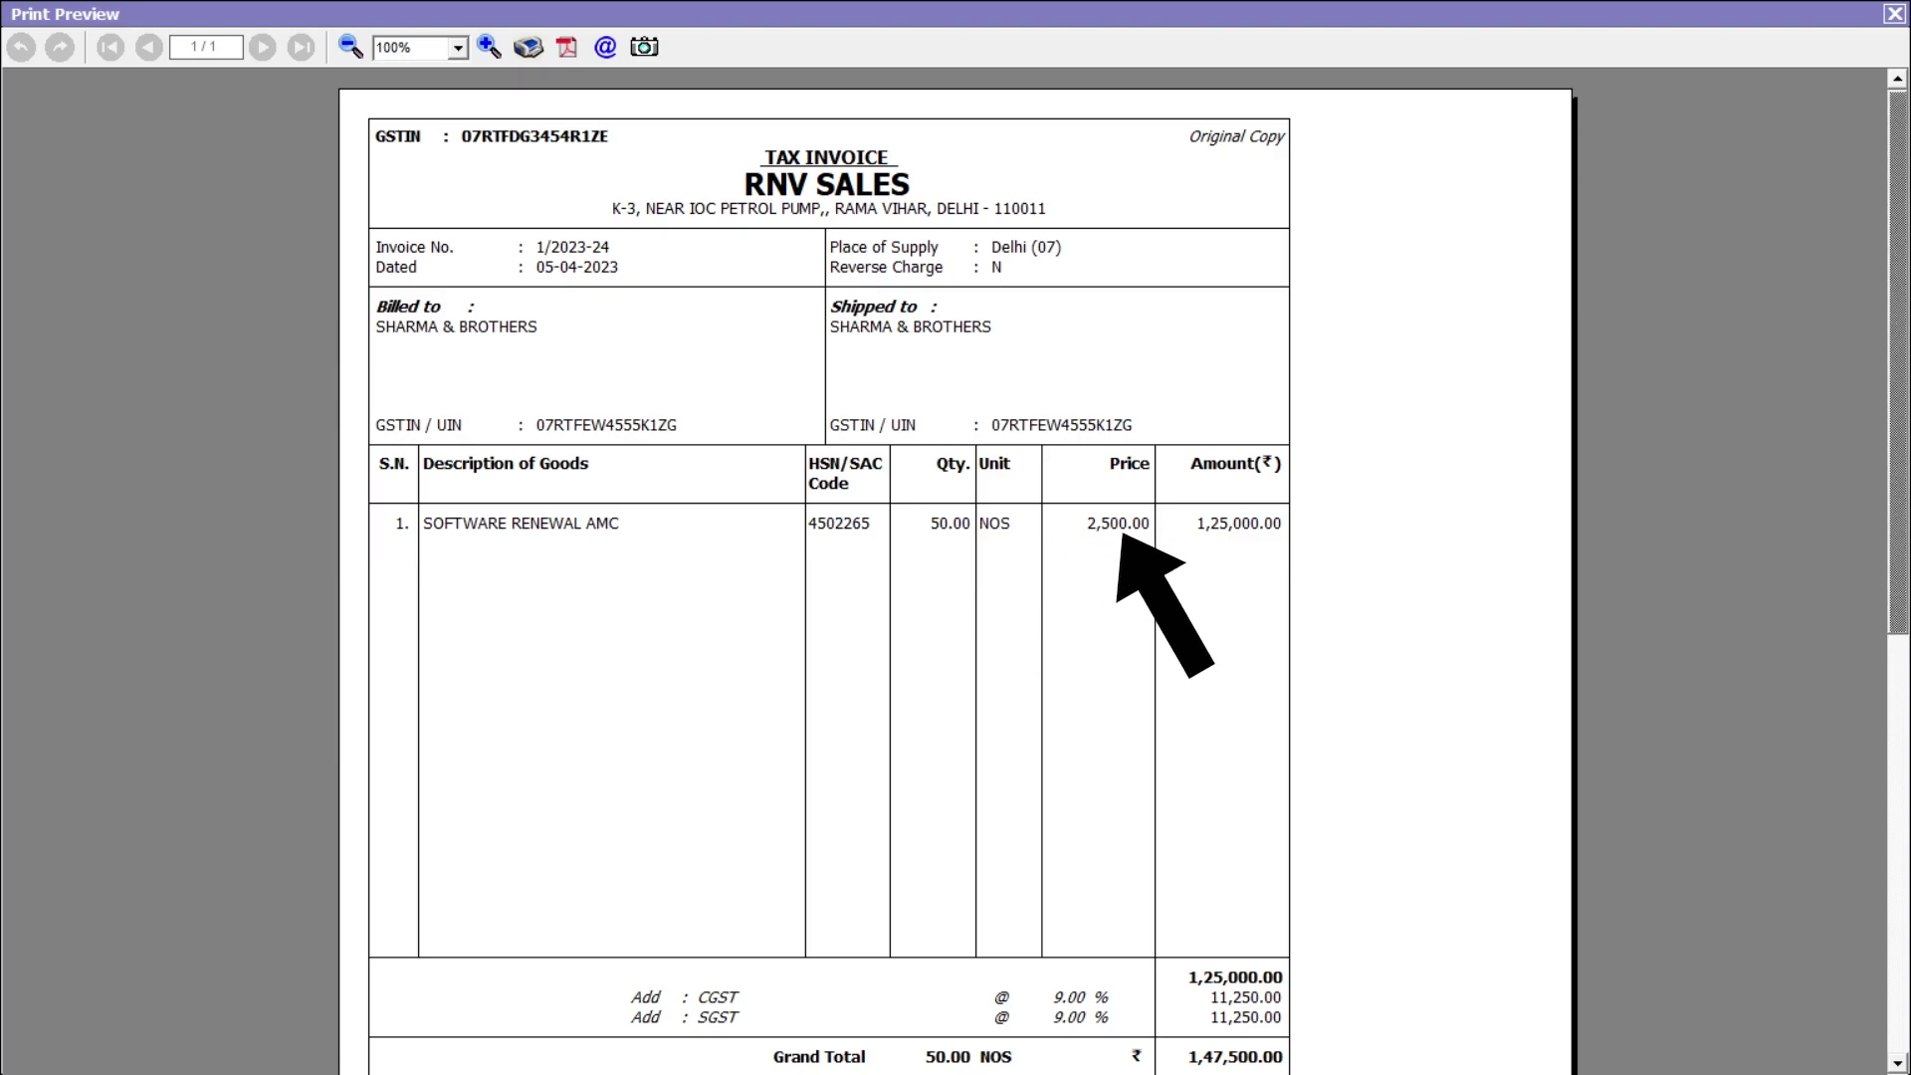
{"action": "left_click_drag", "start_coordinate": [1903, 554], "coordinate": [1903, 759]}
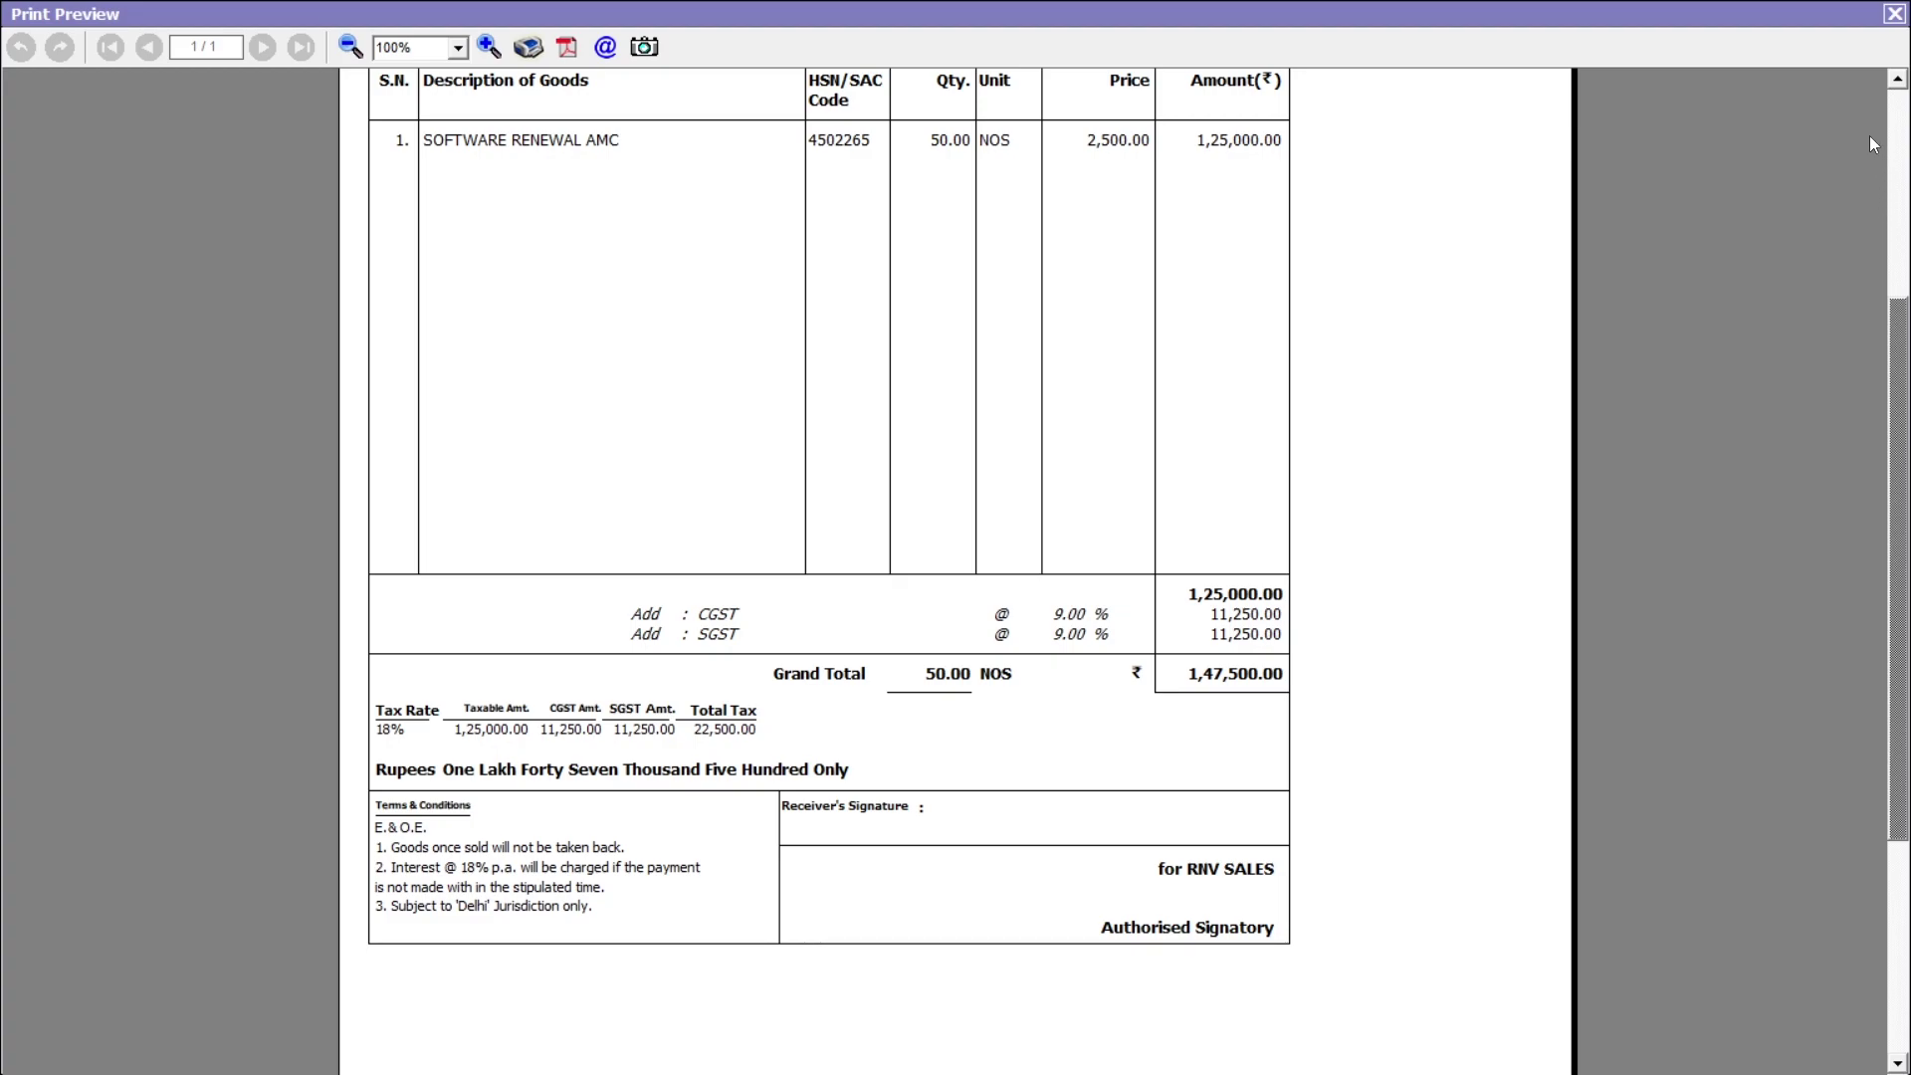
{"action": "left_click", "coordinate": [1895, 13]}
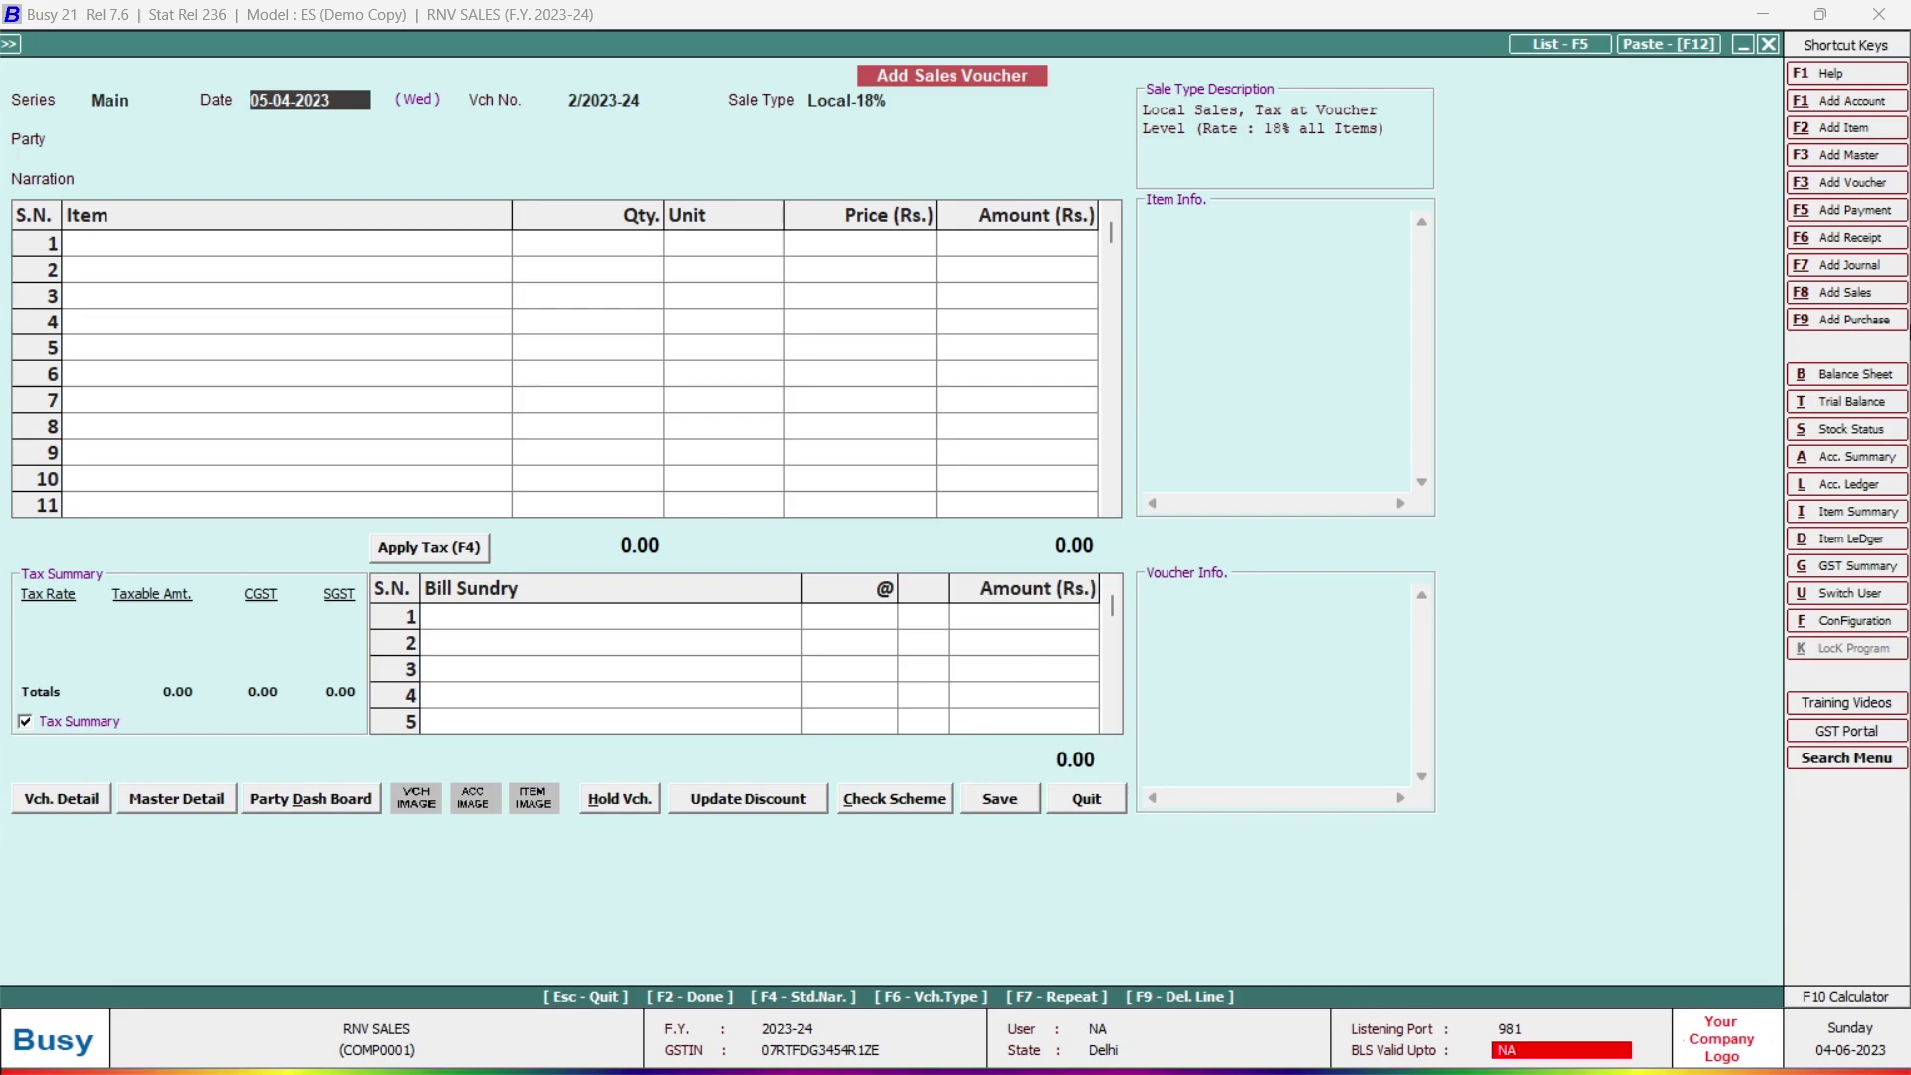
Step: Fill in the new sales voucher header with date 14-04-2023, sale type Local-18% and party SHARMA & BROTHERS
{"action": "type", "text": "14"}
{"action": "key", "text": "Return"}
{"action": "type", "text": "18"}
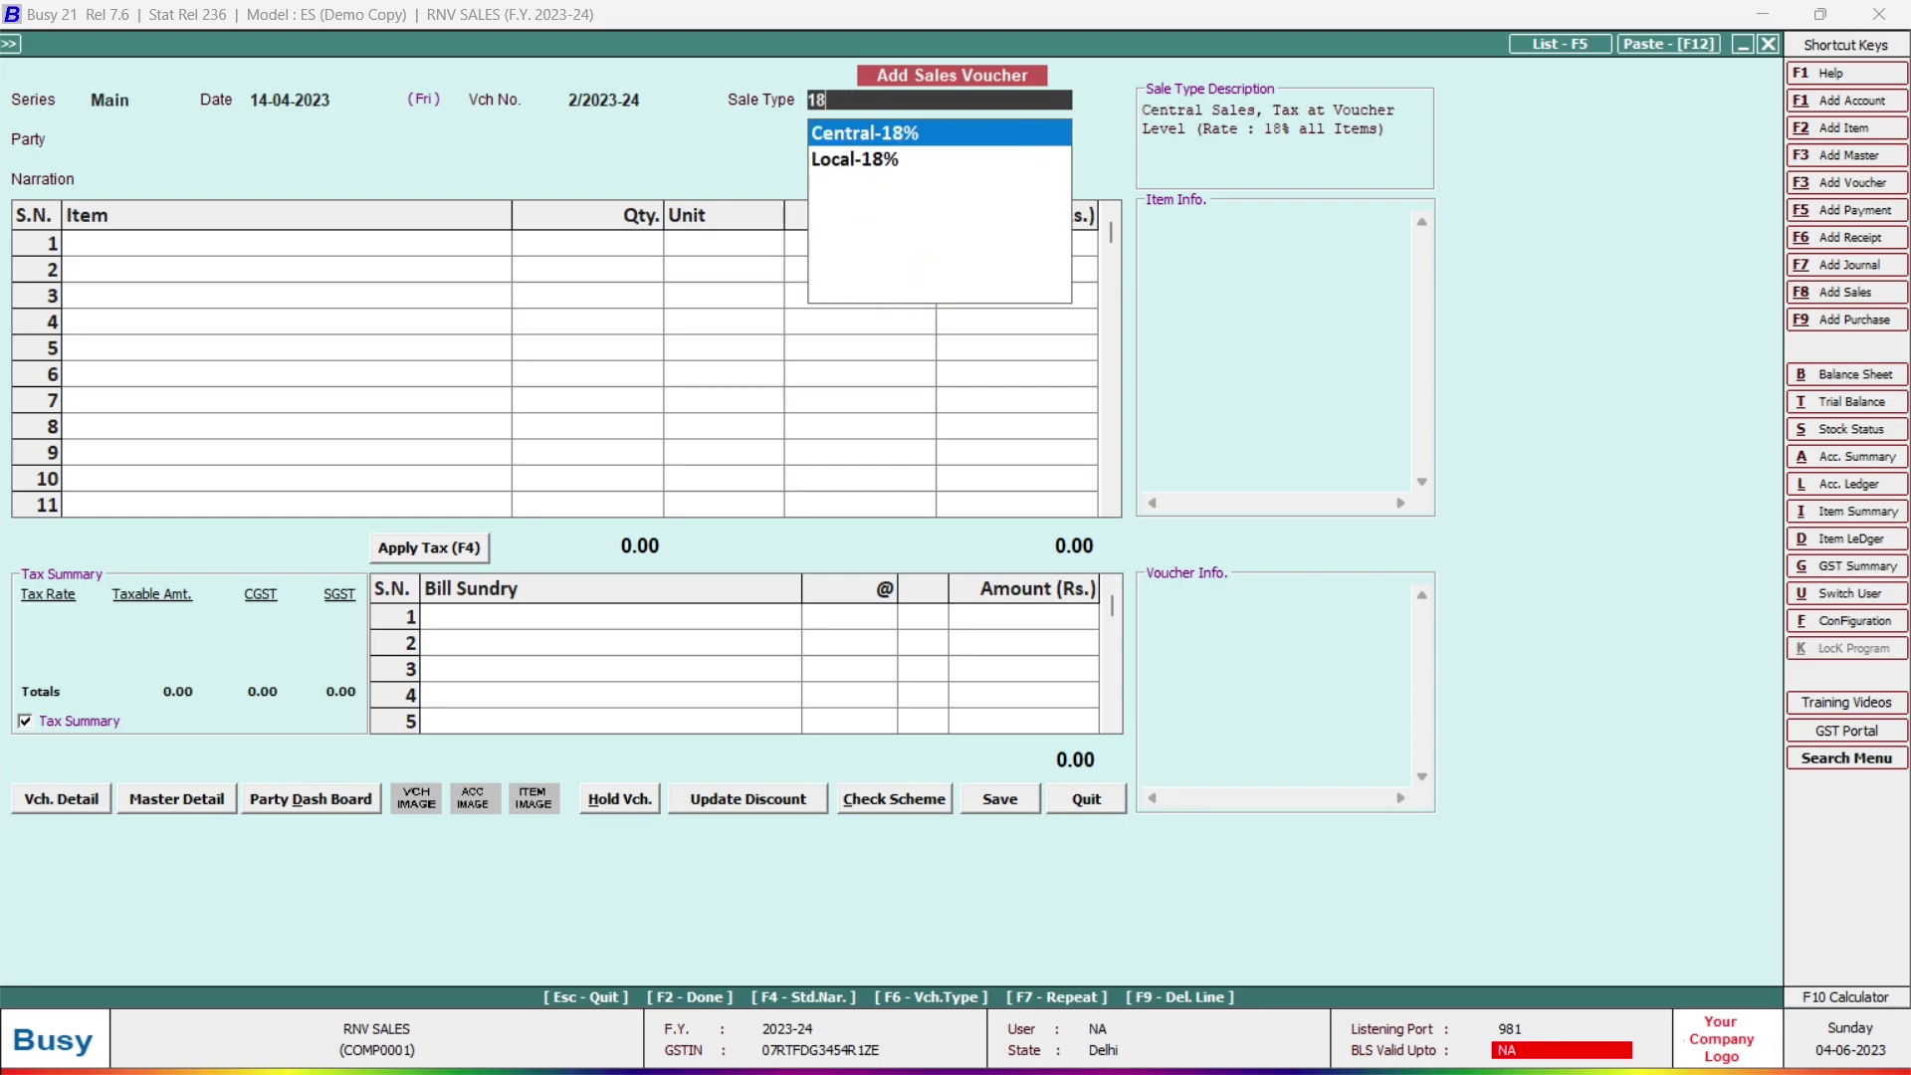
{"action": "key", "text": "Down"}
{"action": "key", "text": "Return"}
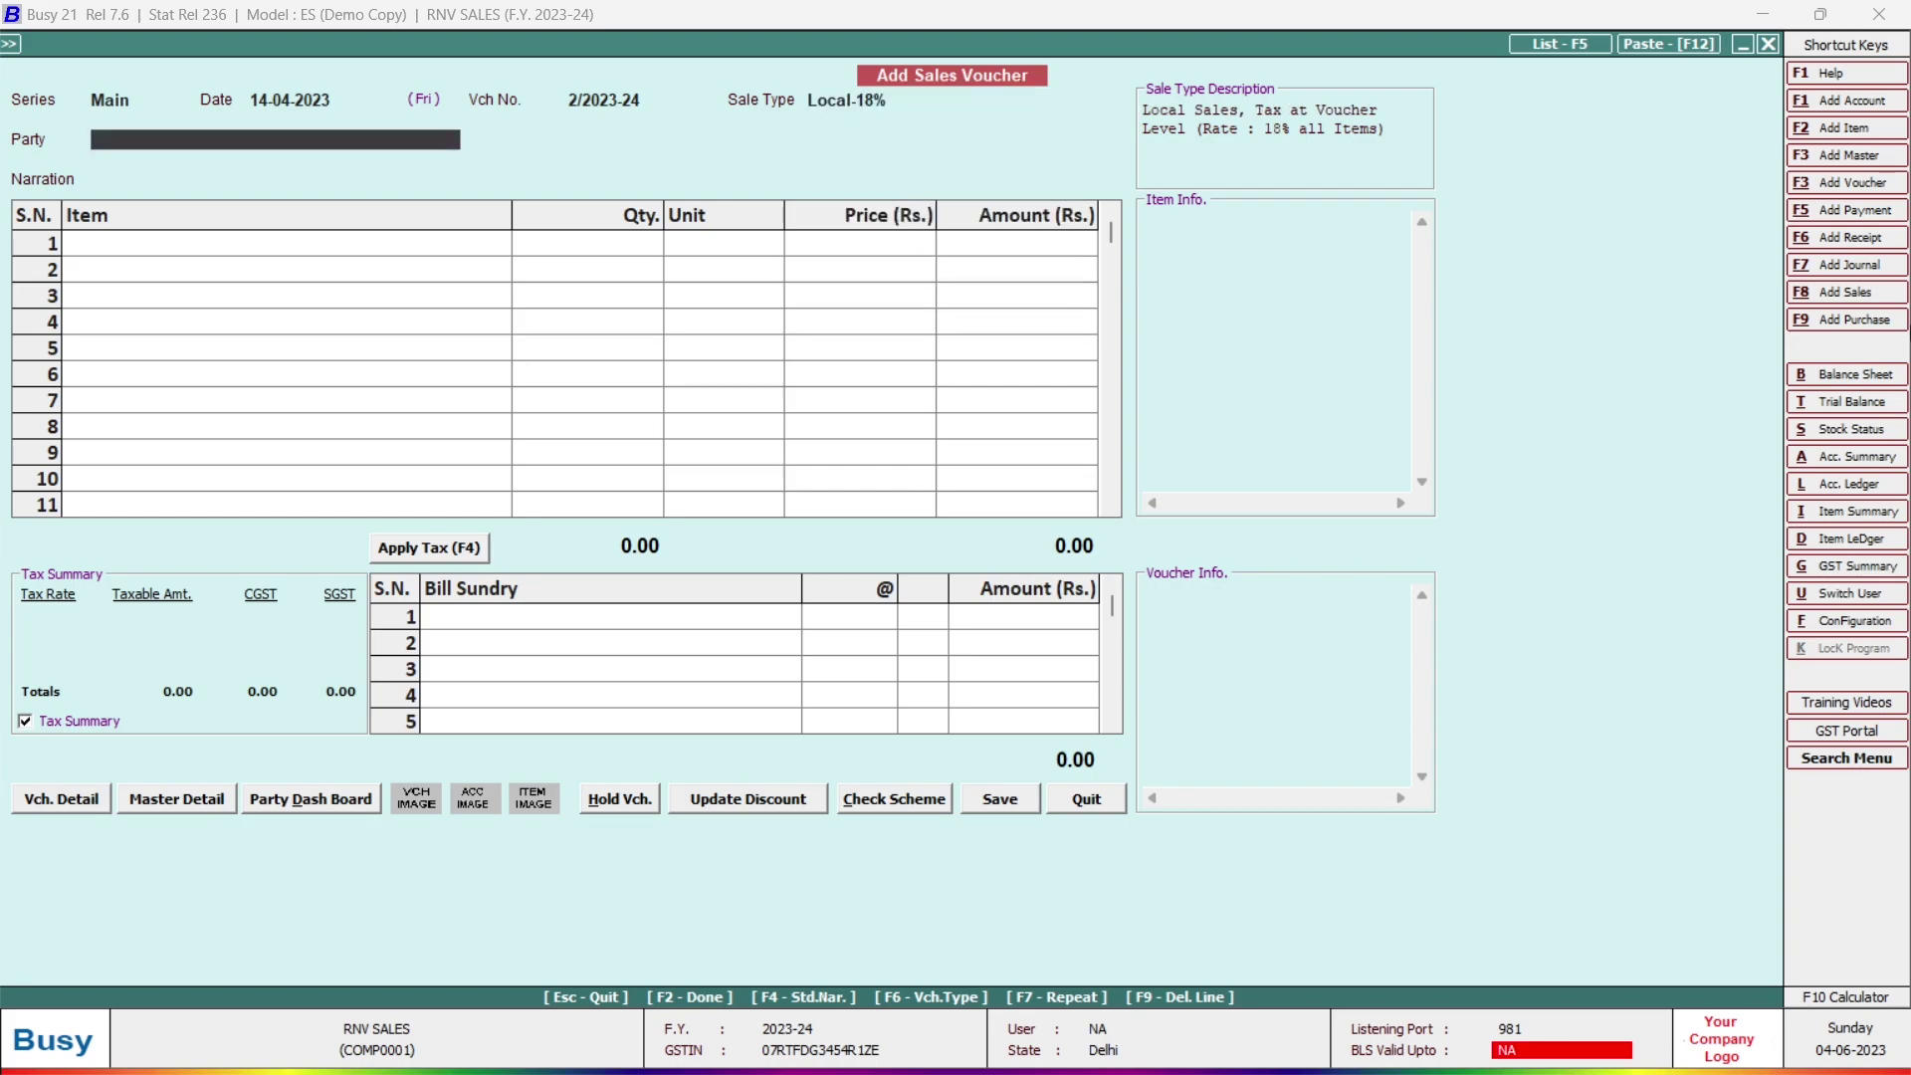
{"action": "type", "text": "SH"}
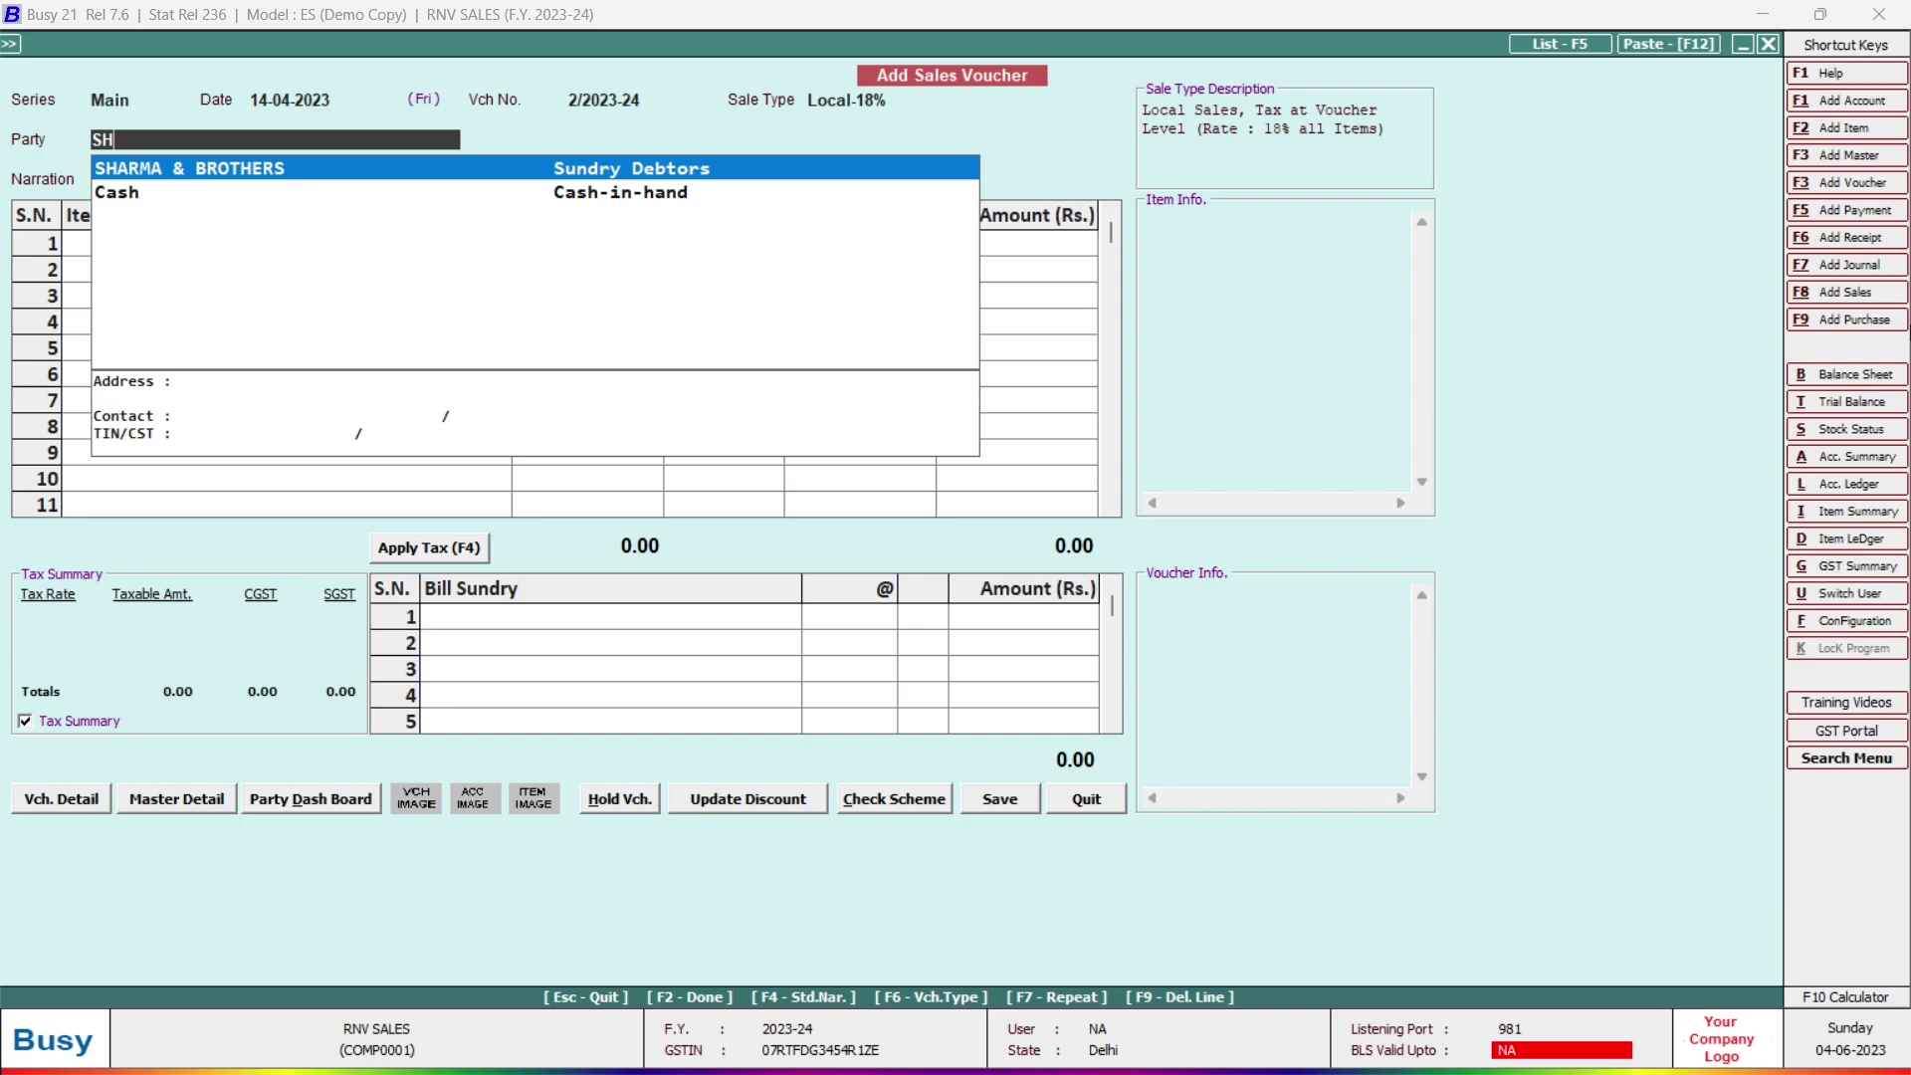
{"action": "key", "text": "Return"}
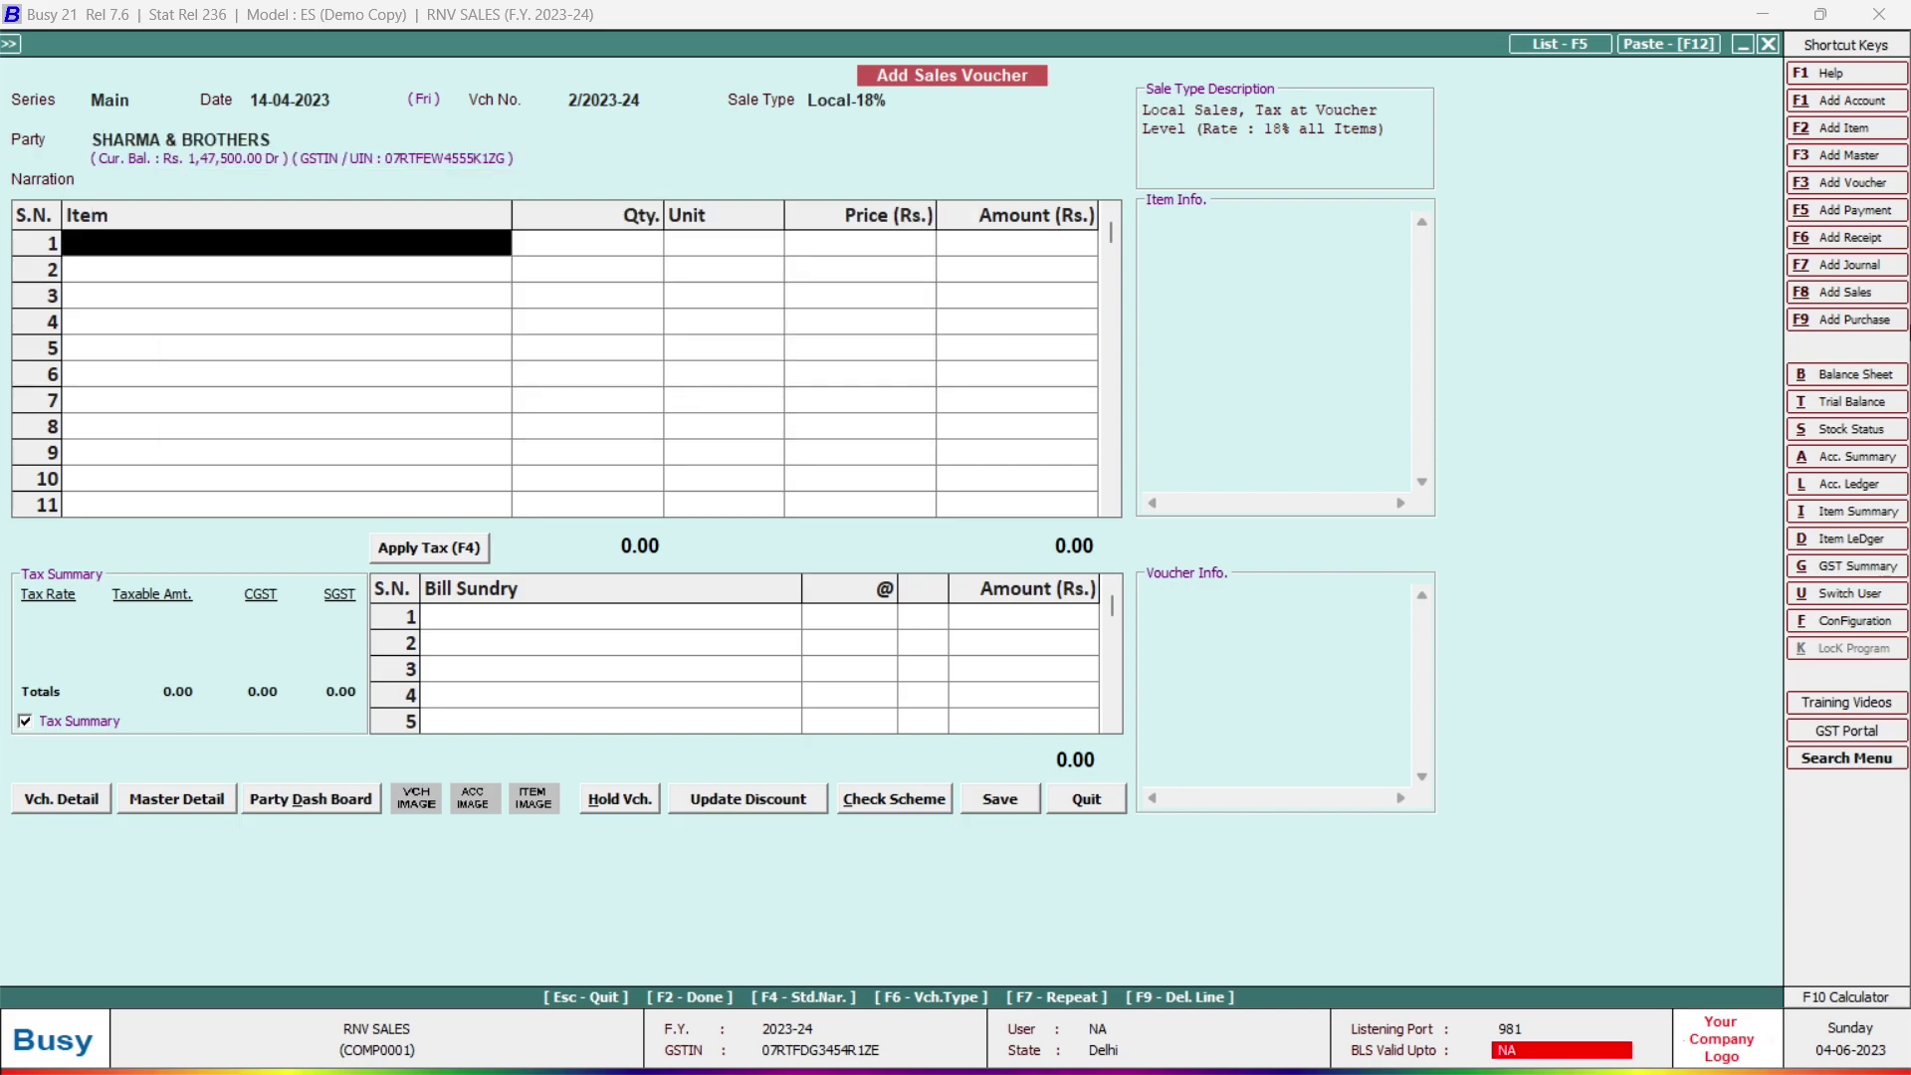
Step: Add REPAIRING CHARGES to the voucher with an amount of Rs. 7,500 and no quantity or price
{"action": "type", "text": "rE"}
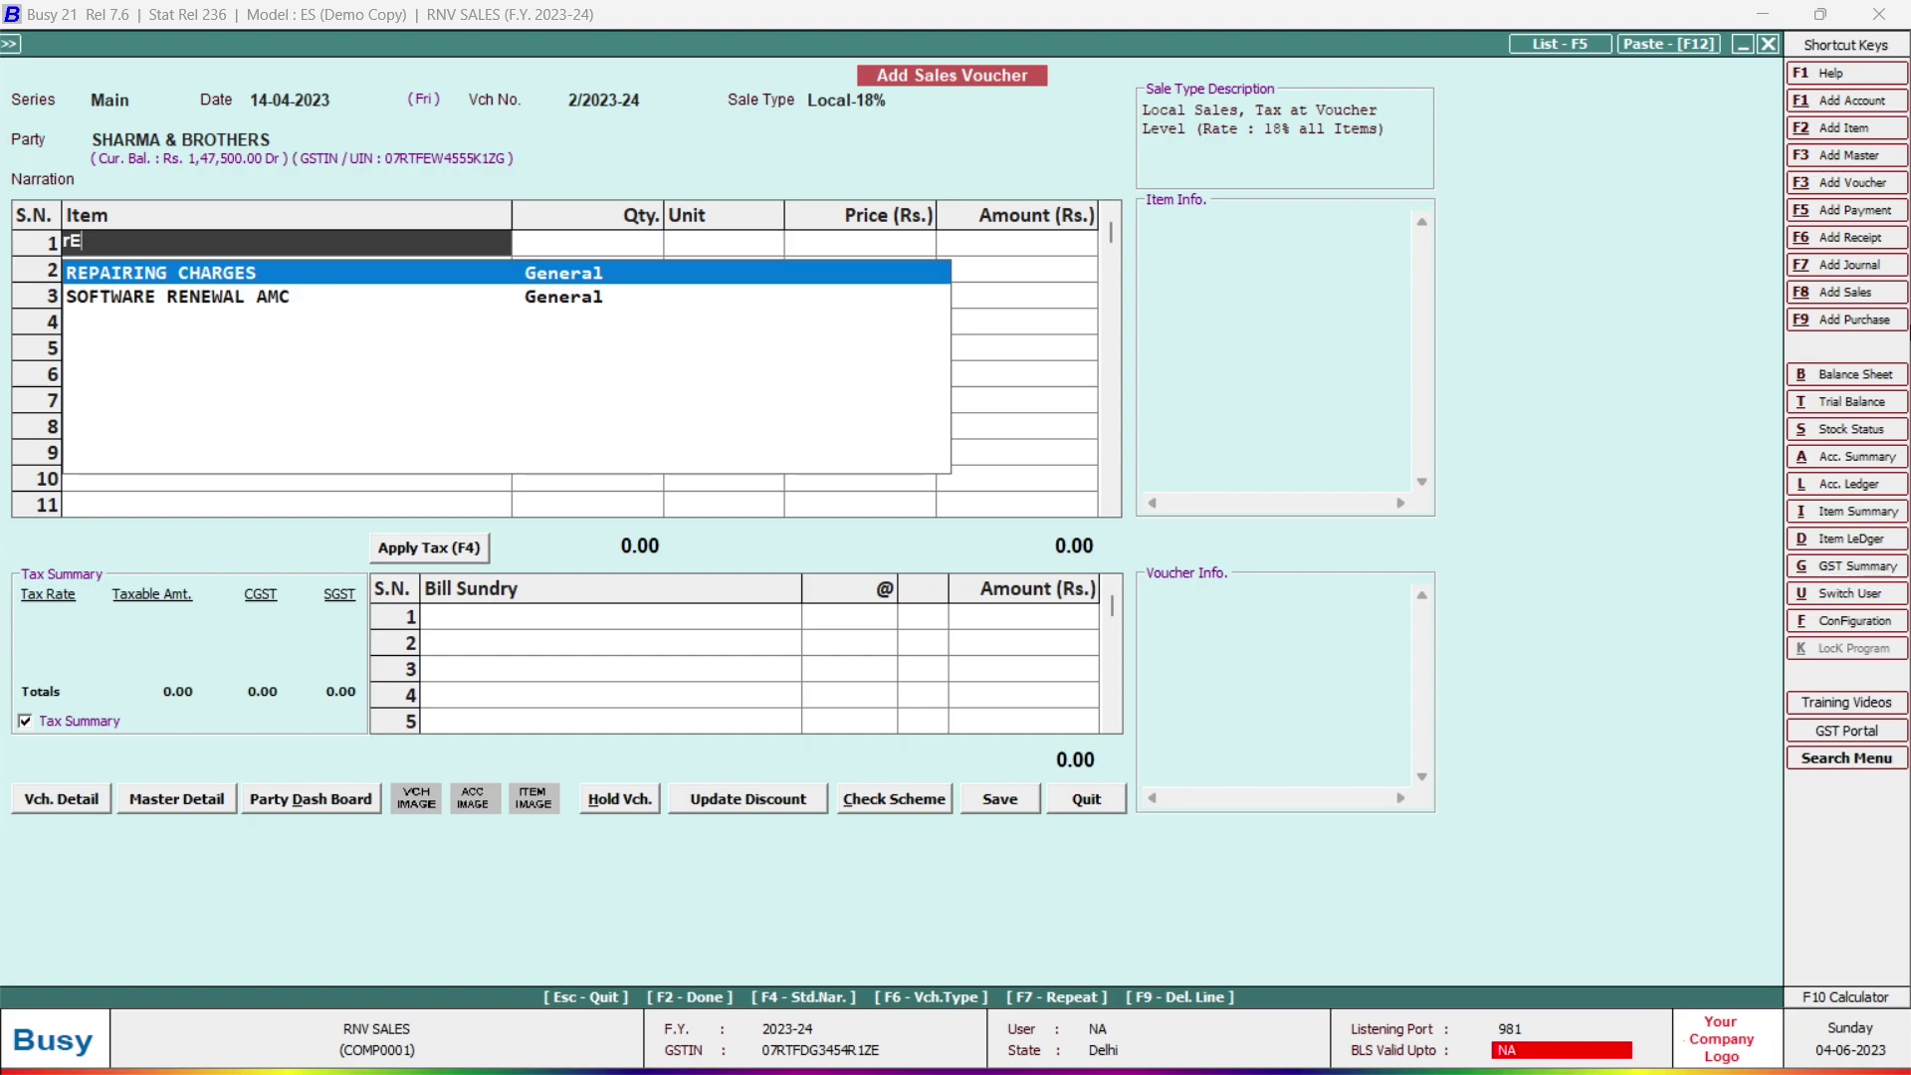
{"action": "key", "text": "Return"}
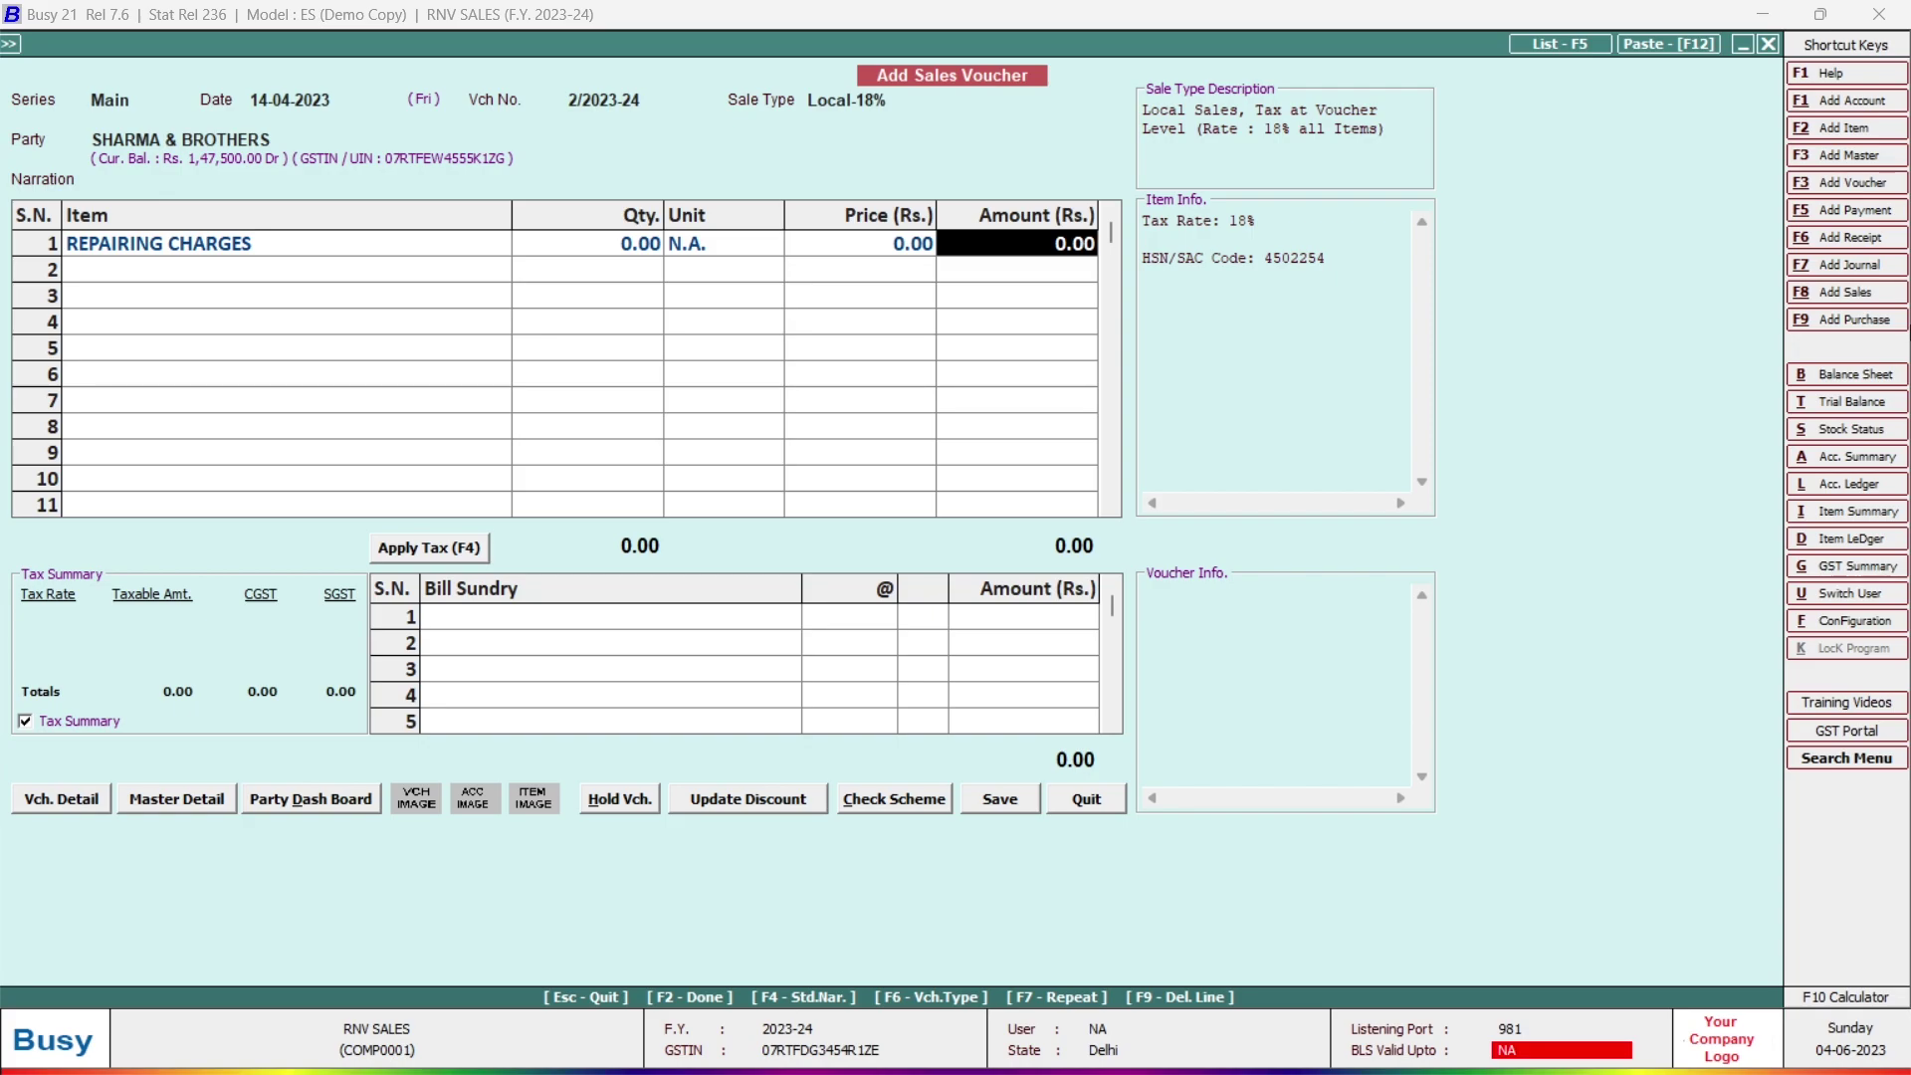
{"action": "type", "text": "7500"}
{"action": "key", "text": "Return"}
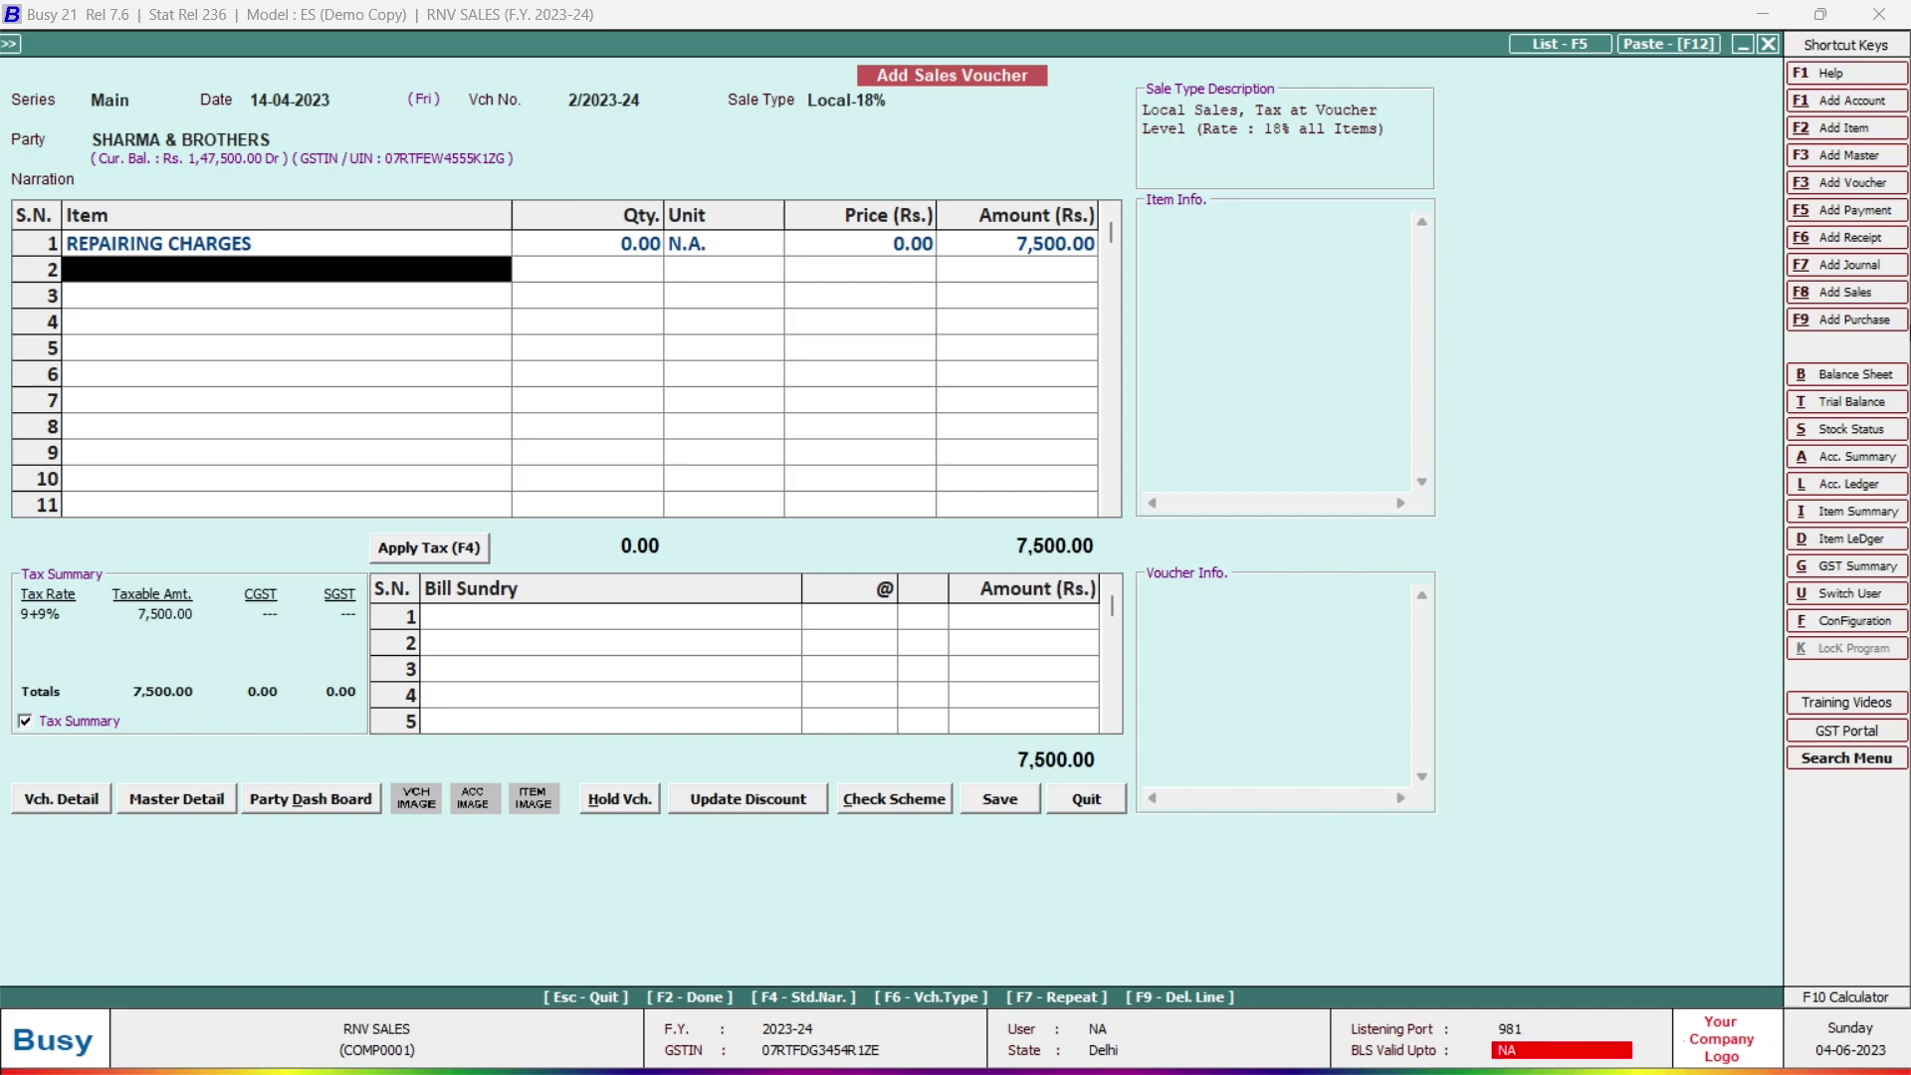
Step: Apply CGST and SGST to the REPAIRING CHARGES voucher and save it with the default New Ref. adjustment
{"action": "key", "text": "Return"}
{"action": "key", "text": "F4"}
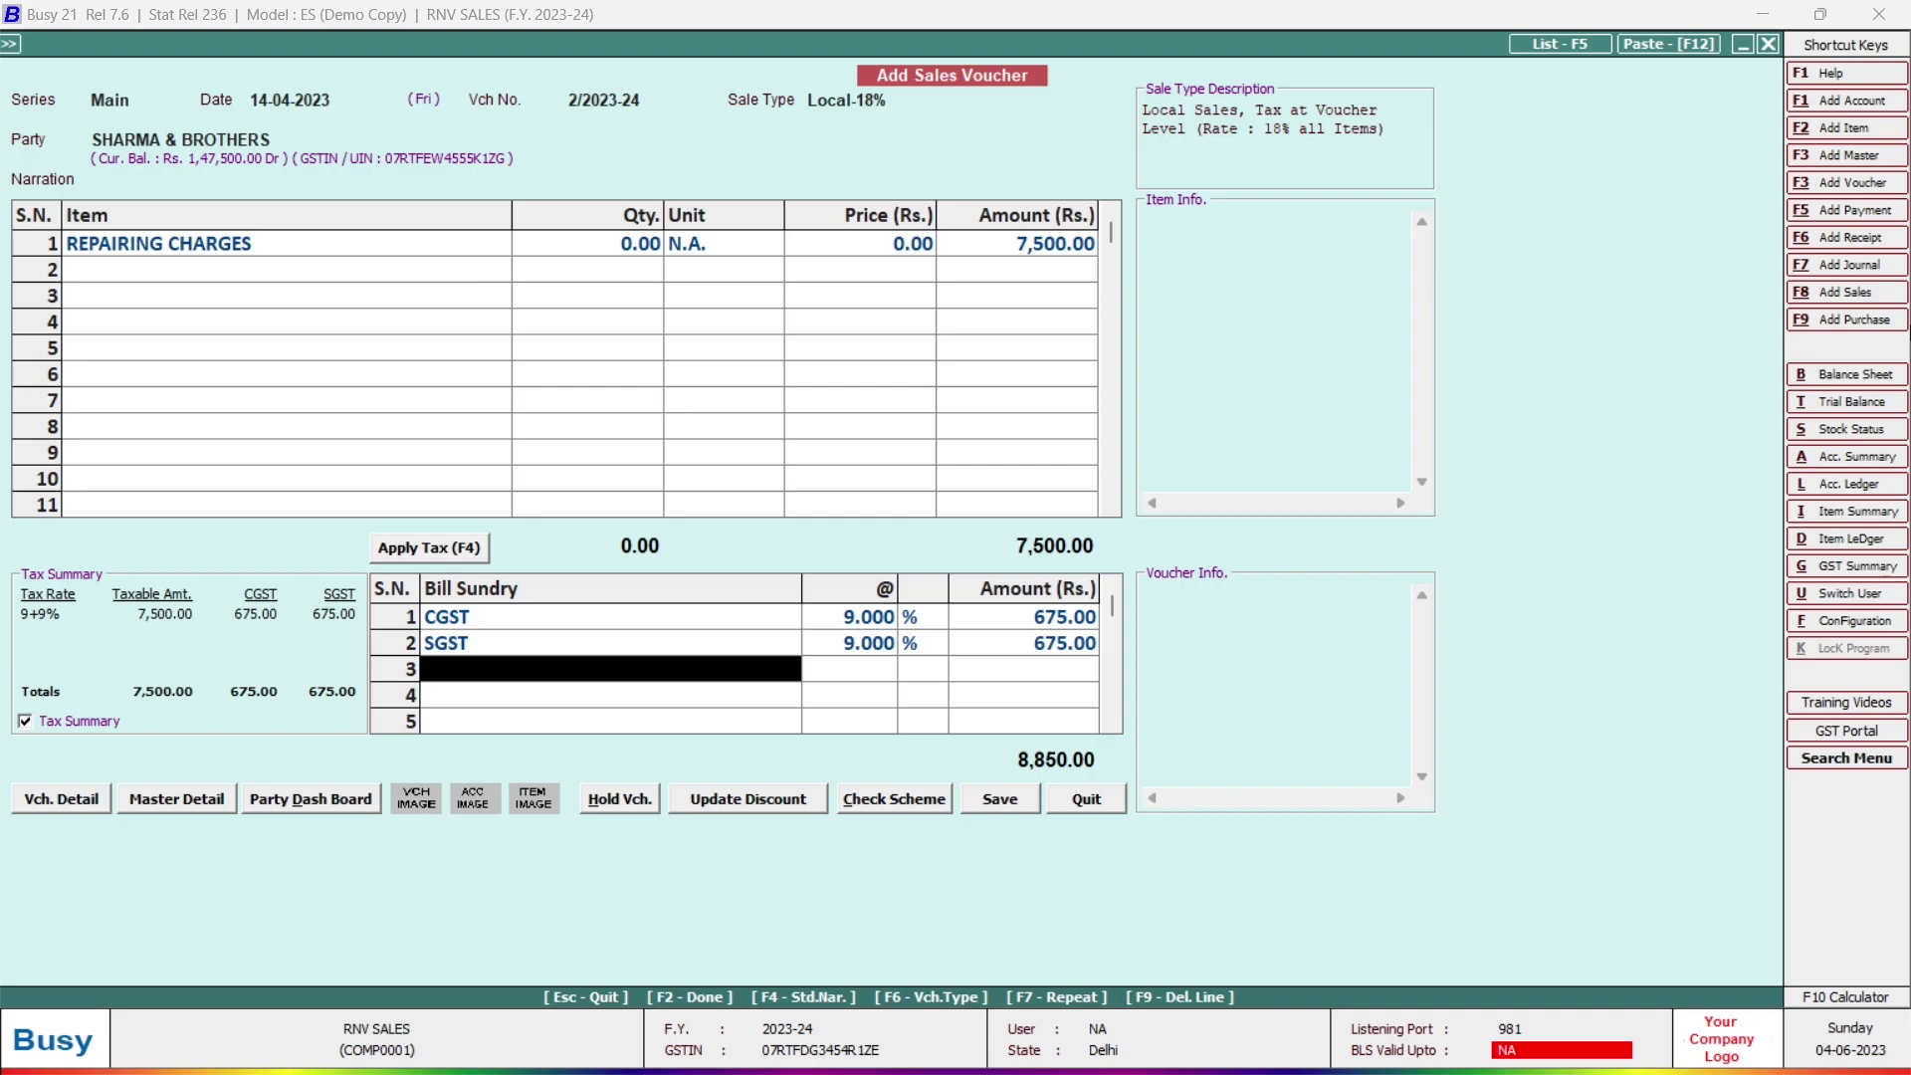
{"action": "key", "text": "Return"}
{"action": "key", "text": "Return"}
{"action": "key", "text": "Return"}
{"action": "key", "text": "Return"}
{"action": "key", "text": "Return"}
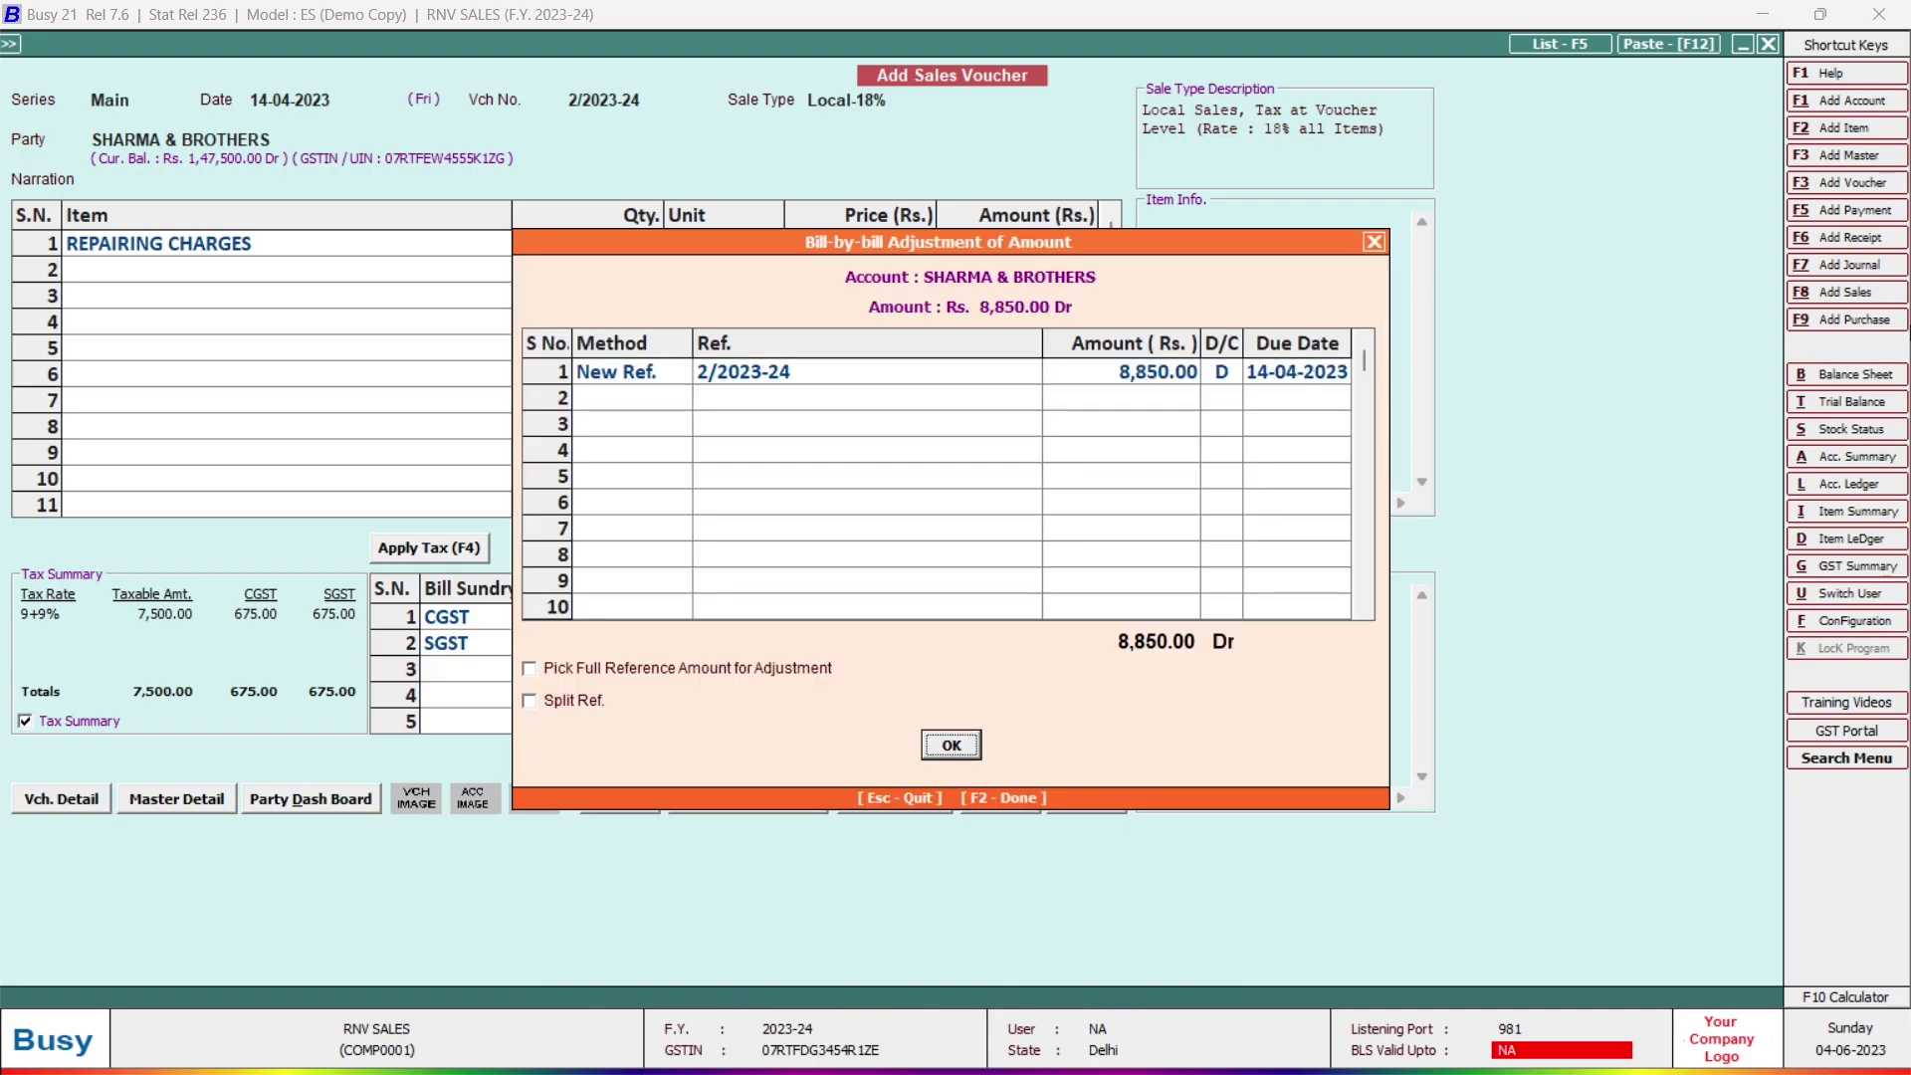
{"action": "key", "text": "Escape"}
{"action": "key", "text": "Return"}
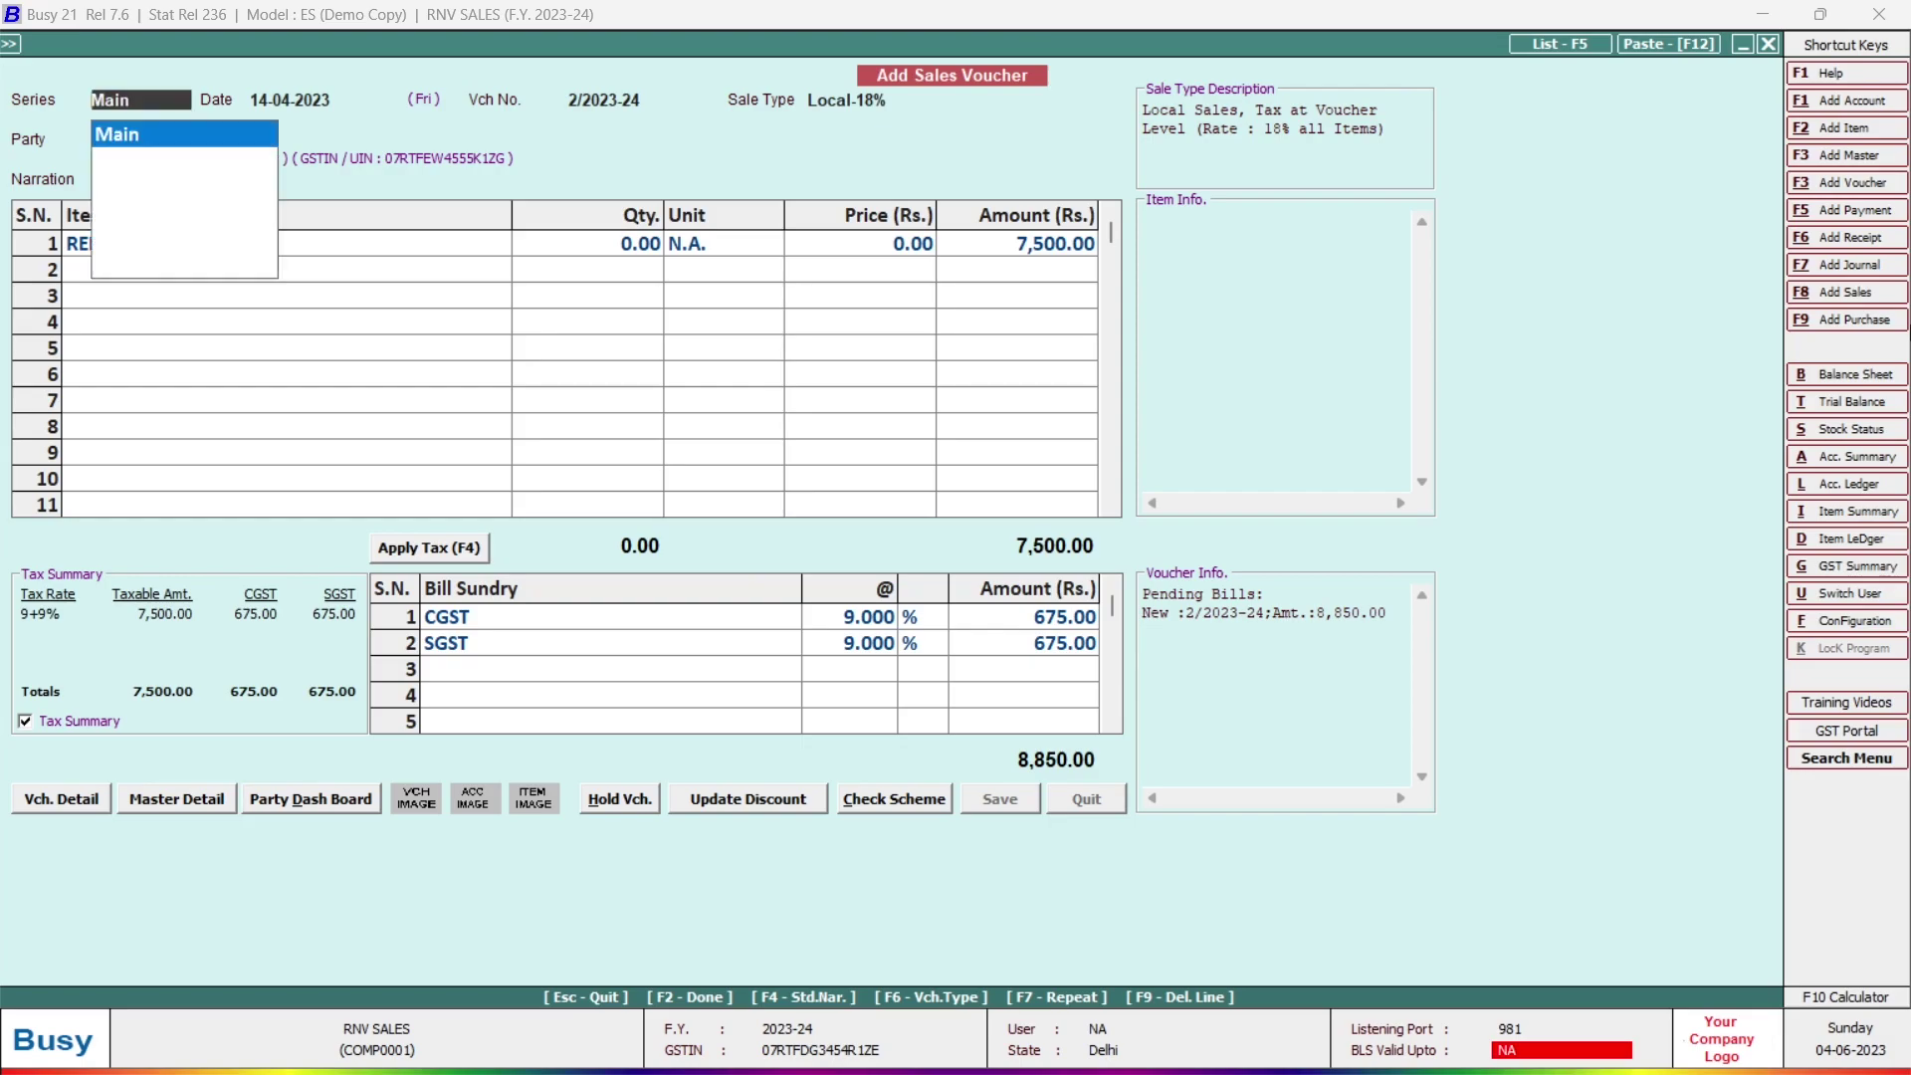
Step: Preview the REPAIRING CHARGES tax invoice, check its amounts and grand total, and close the preview
{"action": "key", "text": "Return"}
{"action": "key", "text": "Return"}
{"action": "key", "text": "p"}
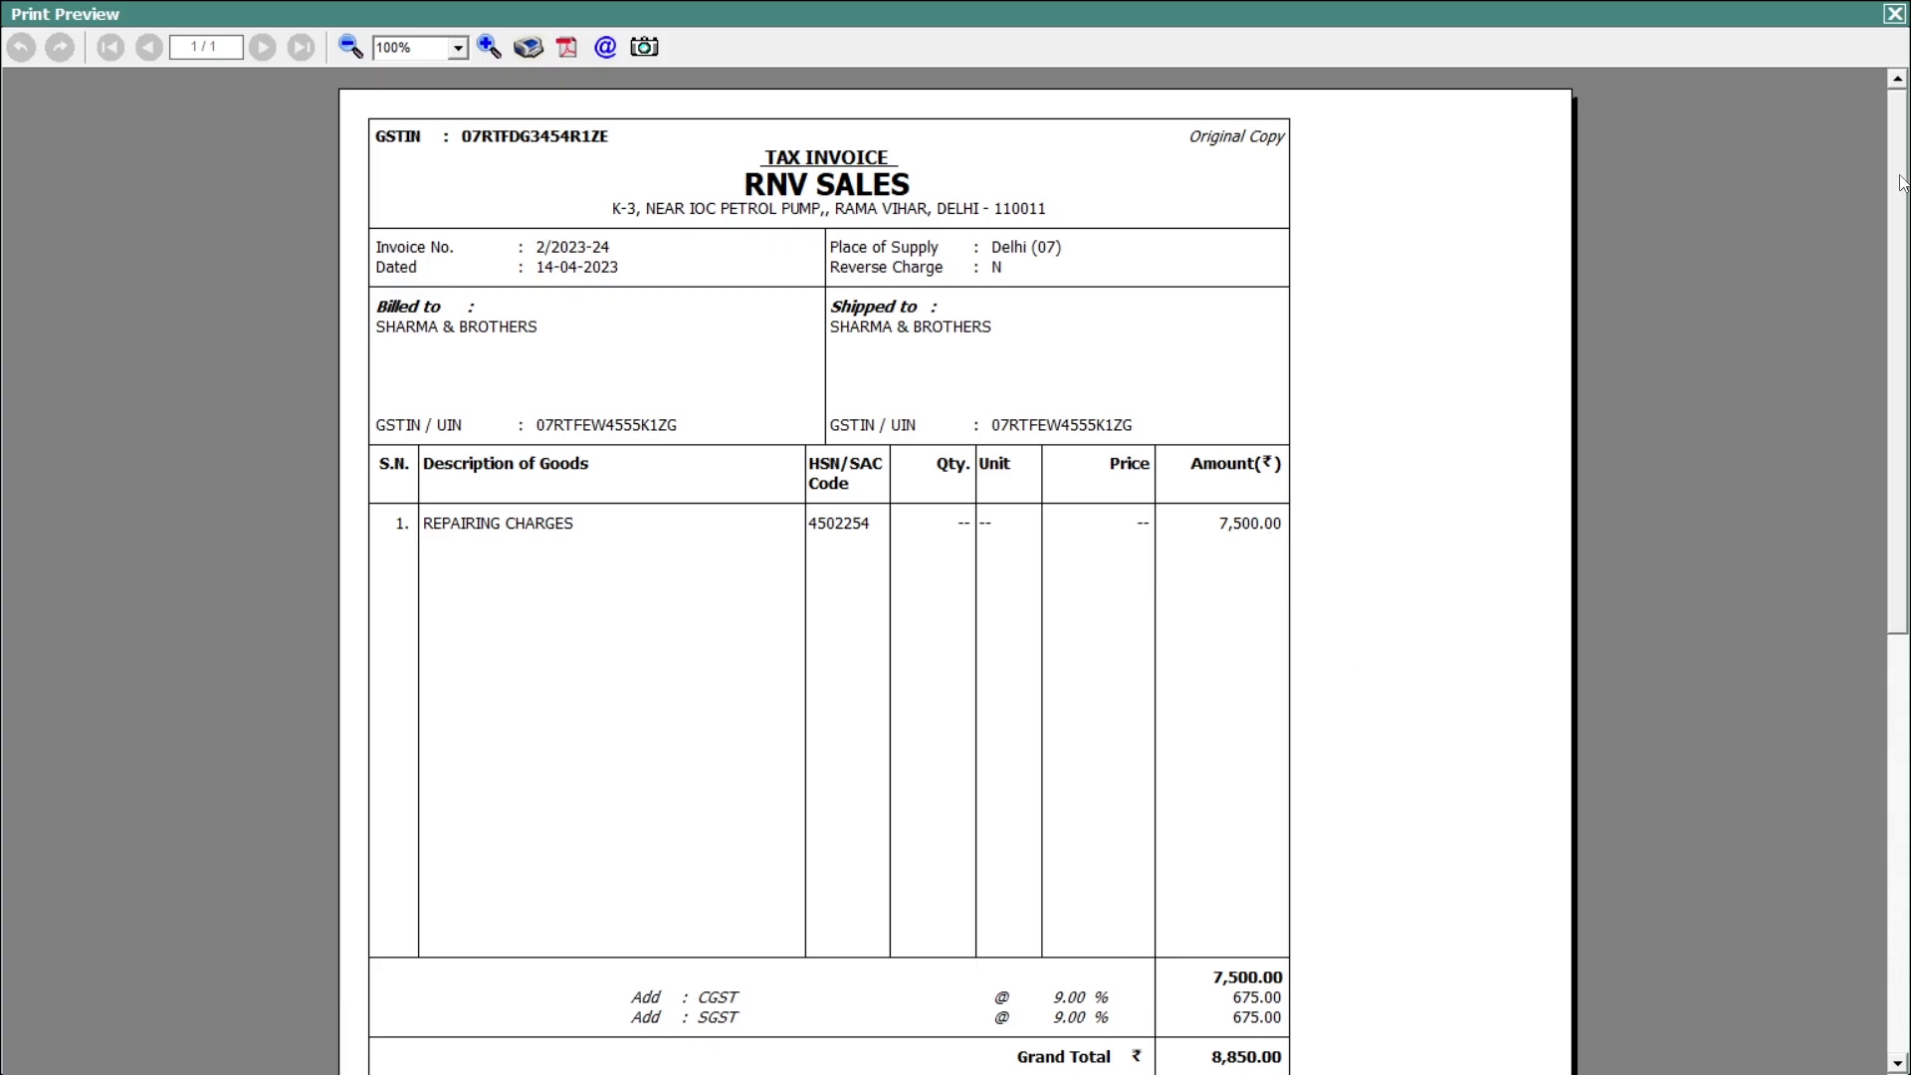
{"action": "scroll", "coordinate": [829, 568], "scroll_direction": "down", "scroll_amount": 5}
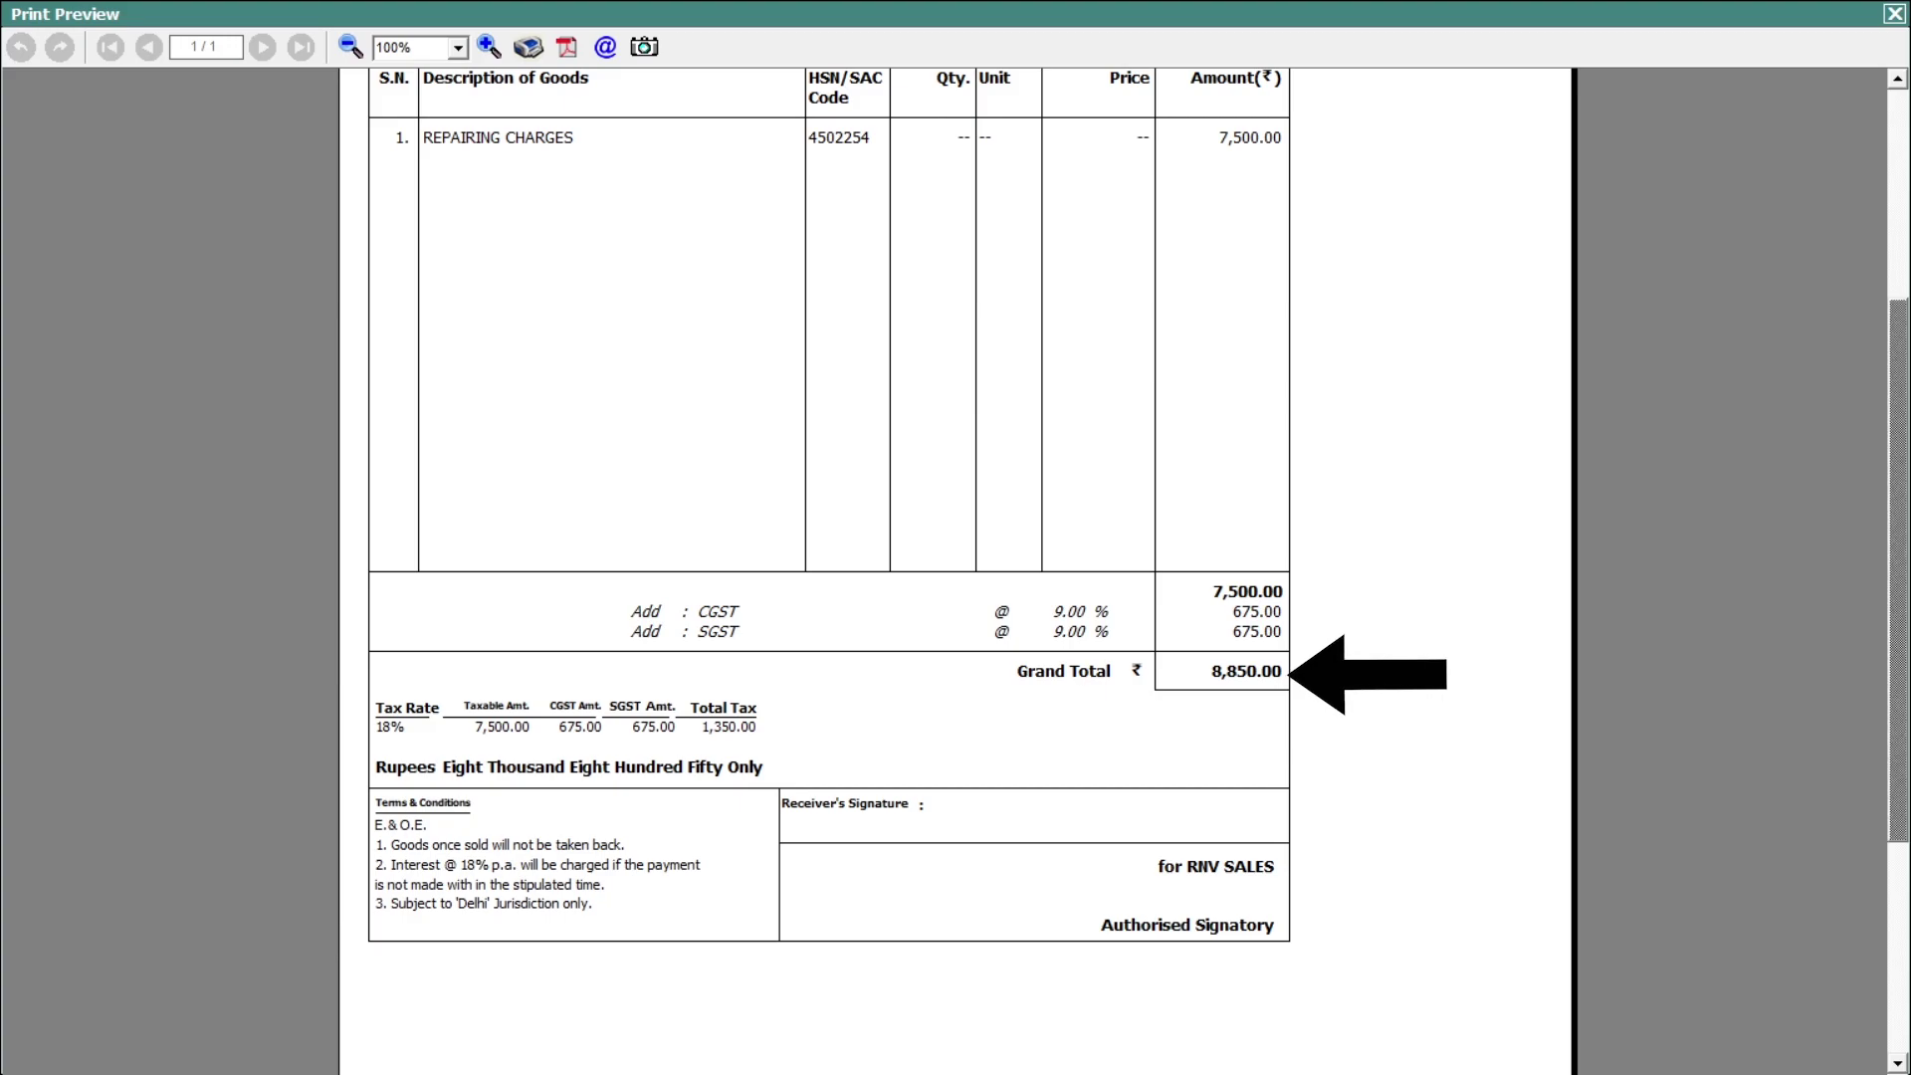
{"action": "left_click", "coordinate": [1894, 13]}
Step: Quit the blank sales voucher and return to the main screen
{"action": "key", "text": "Escape"}
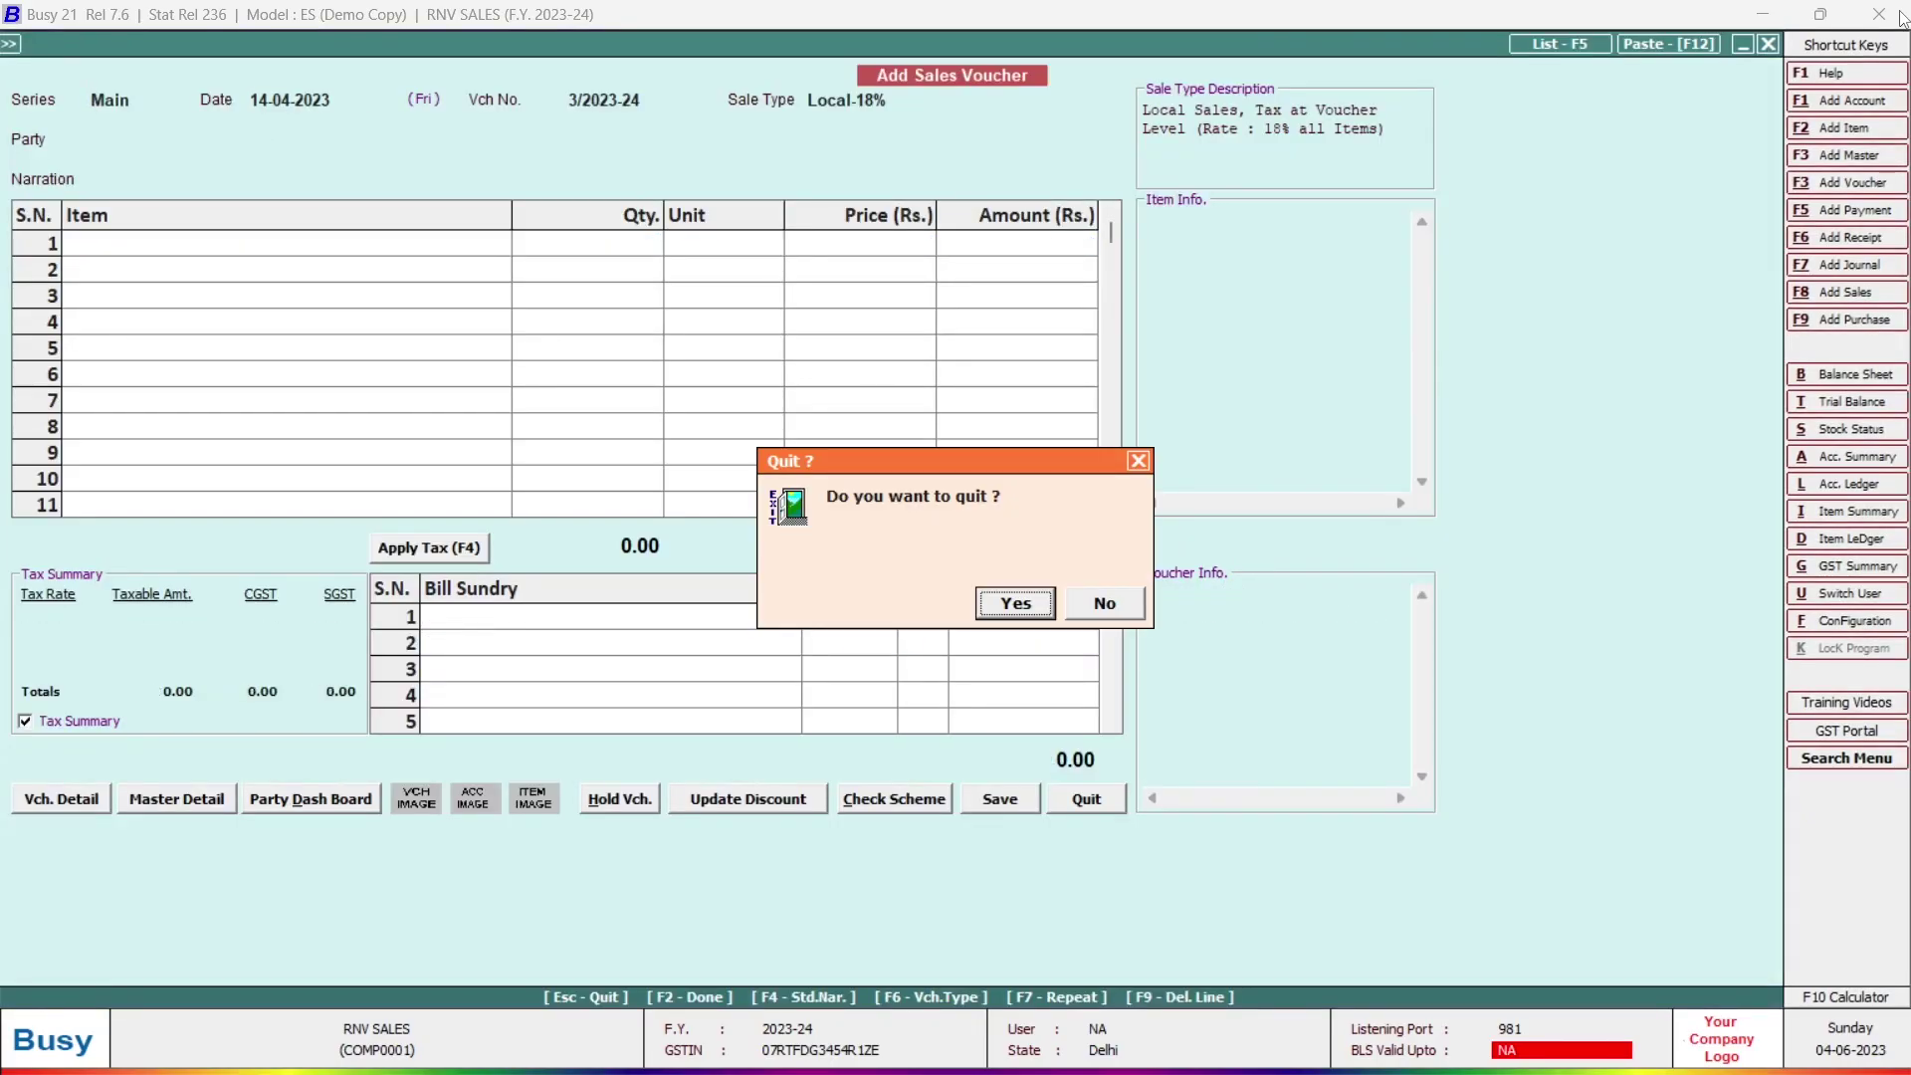
{"action": "key", "text": "Return"}
{"action": "key", "text": "Escape"}
{"action": "key", "text": "Escape"}
Step: Check the Stock Status report for all items as on 14-04-2023, then leave the report
{"action": "key", "text": "Right"}
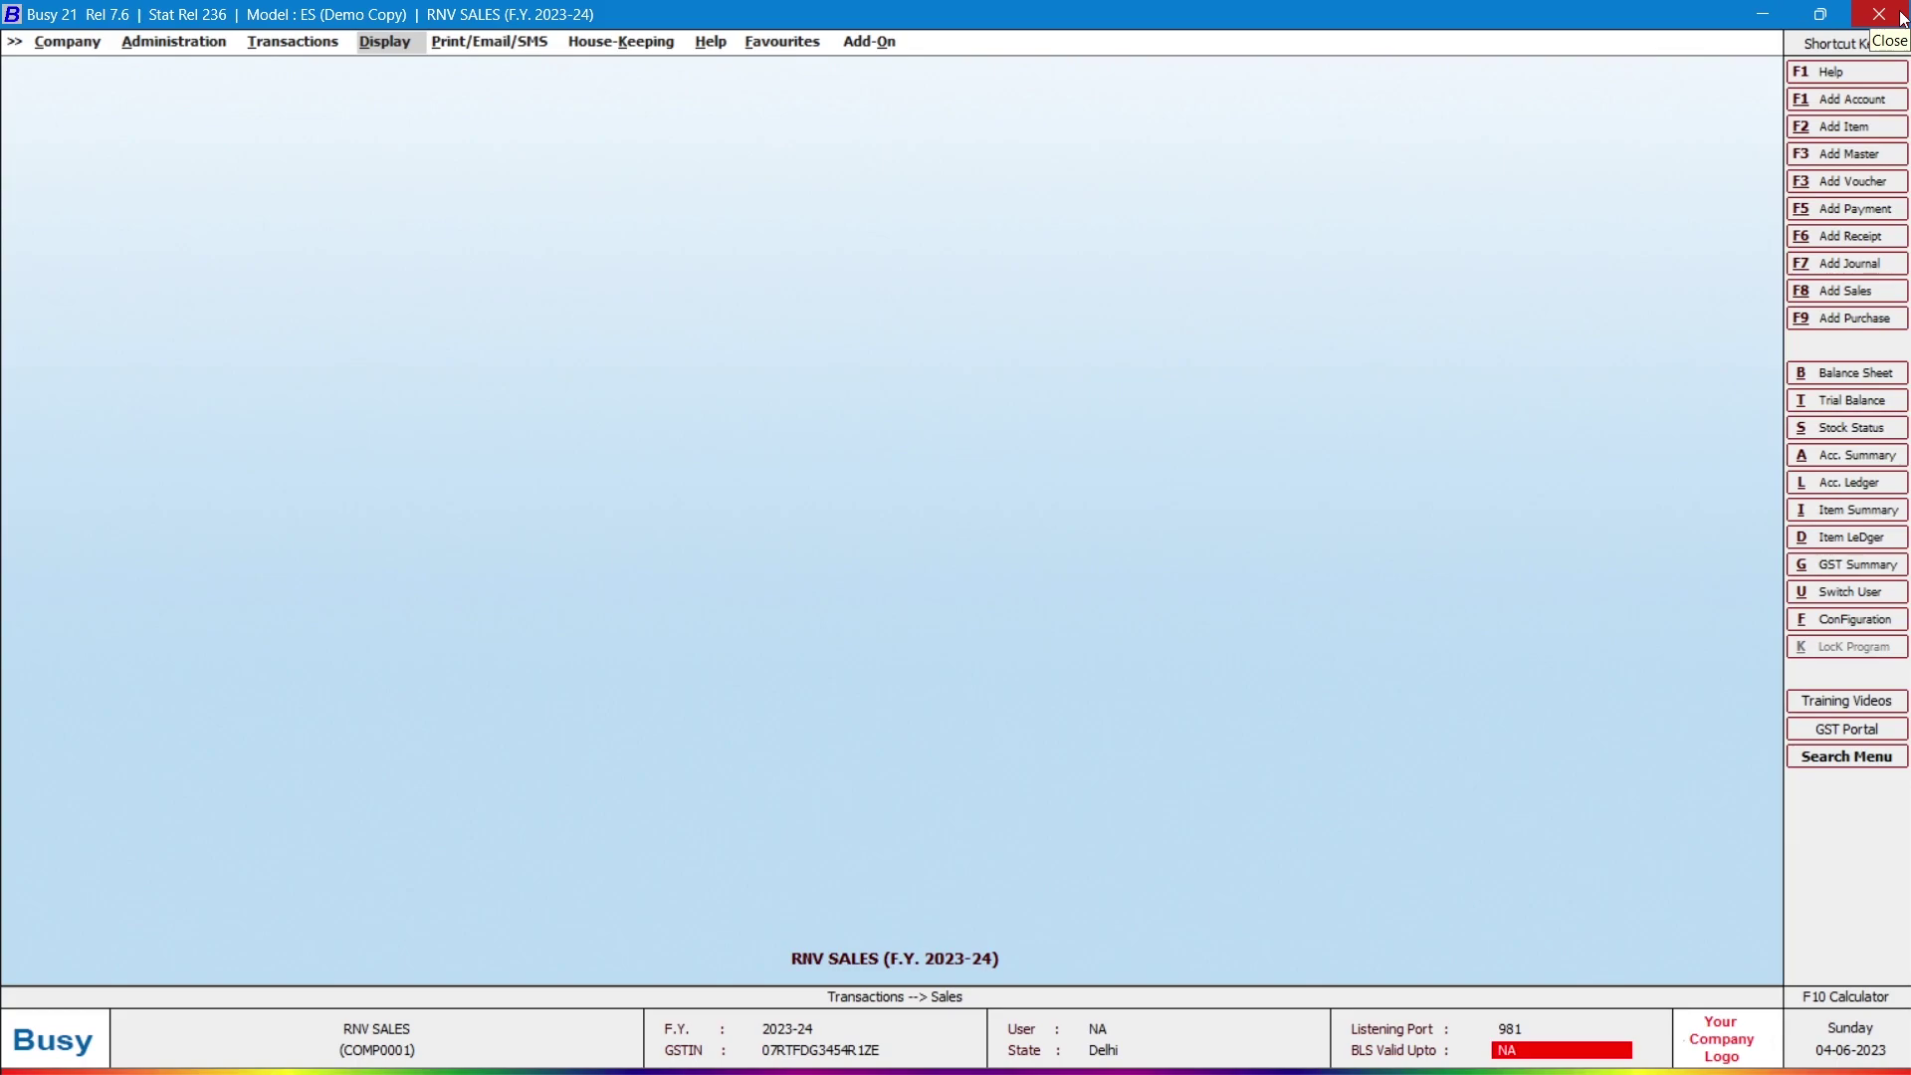
{"action": "key", "text": "Down"}
{"action": "key", "text": "Down"}
{"action": "key", "text": "Down"}
{"action": "key", "text": "Down"}
{"action": "key", "text": "Down"}
{"action": "key", "text": "Down"}
{"action": "key", "text": "Down"}
{"action": "key", "text": "Down"}
{"action": "key", "text": "Down"}
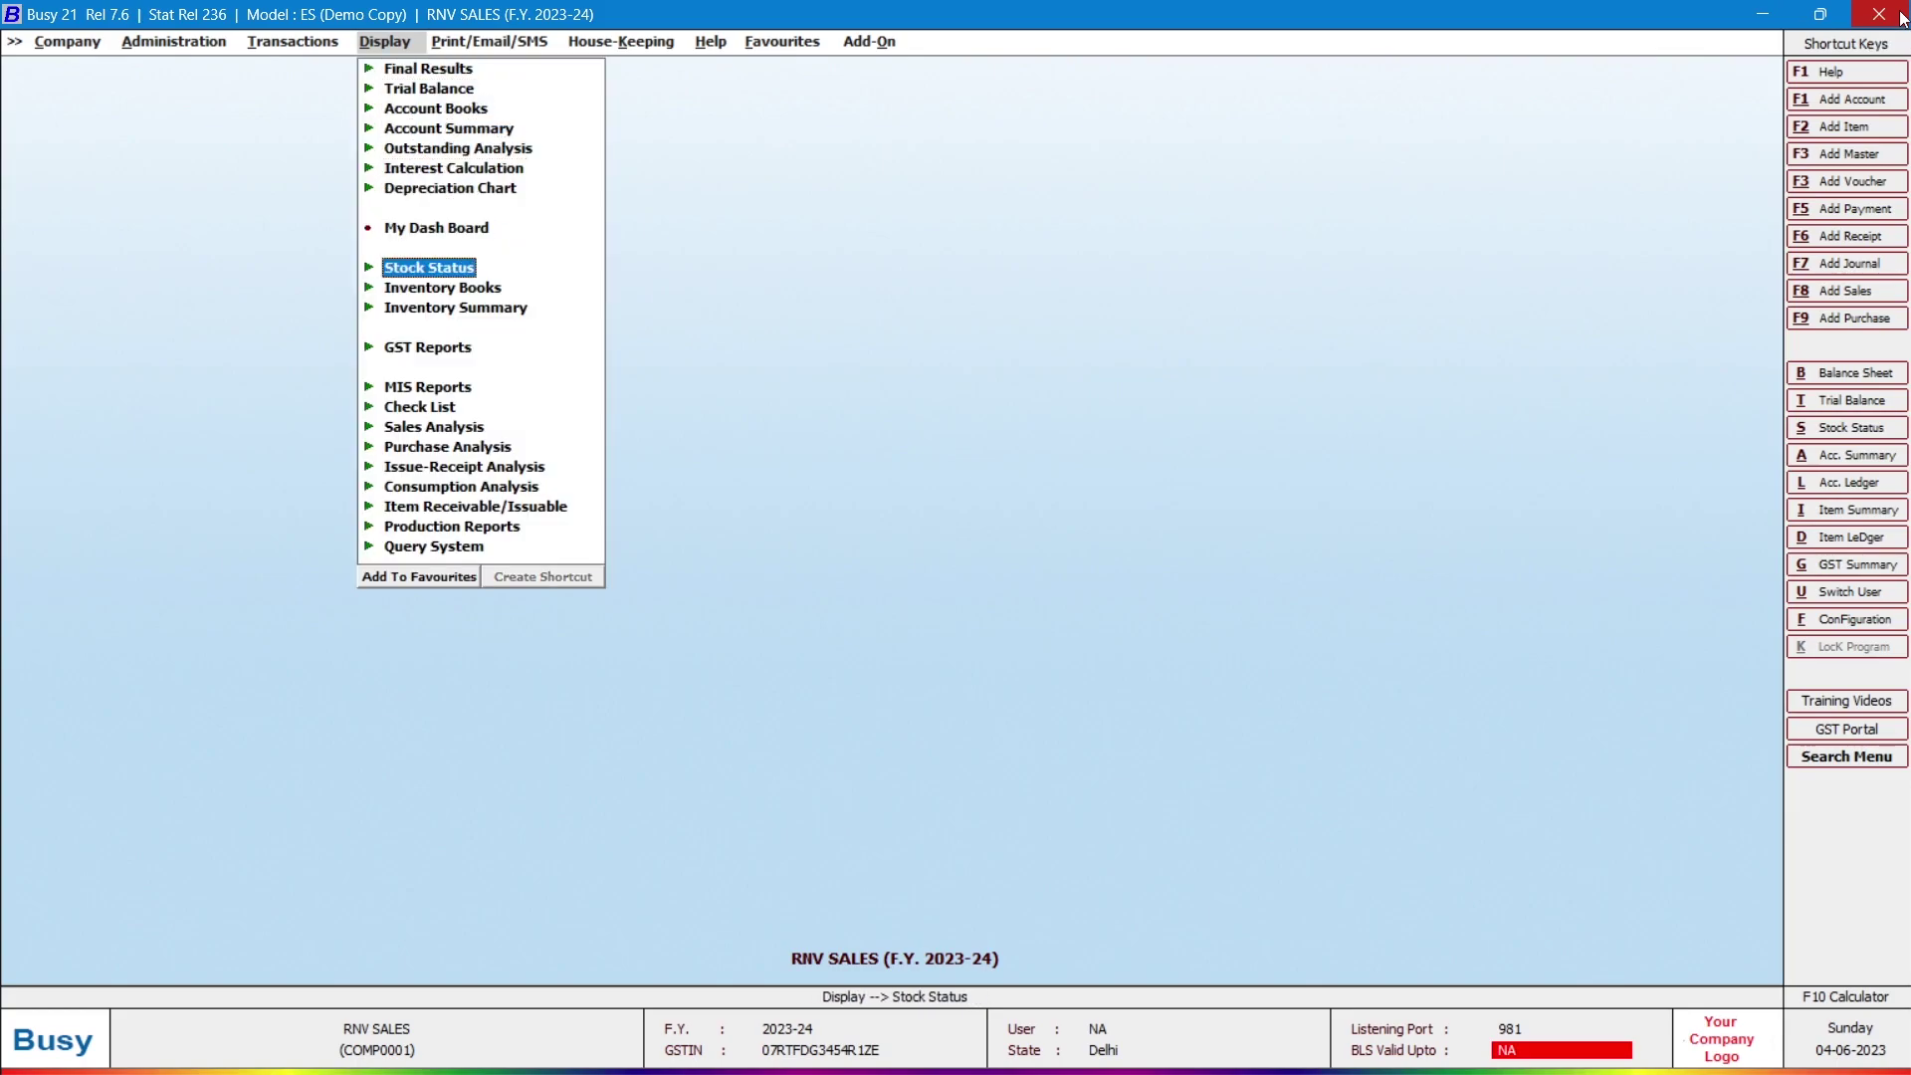
{"action": "key", "text": "Return"}
{"action": "key", "text": "Return"}
{"action": "key", "text": "Return"}
{"action": "key", "text": "Return"}
{"action": "key", "text": "Return"}
{"action": "key", "text": "Return"}
{"action": "key", "text": "Return"}
{"action": "key", "text": "Return"}
{"action": "key", "text": "Return"}
{"action": "key", "text": "Return"}
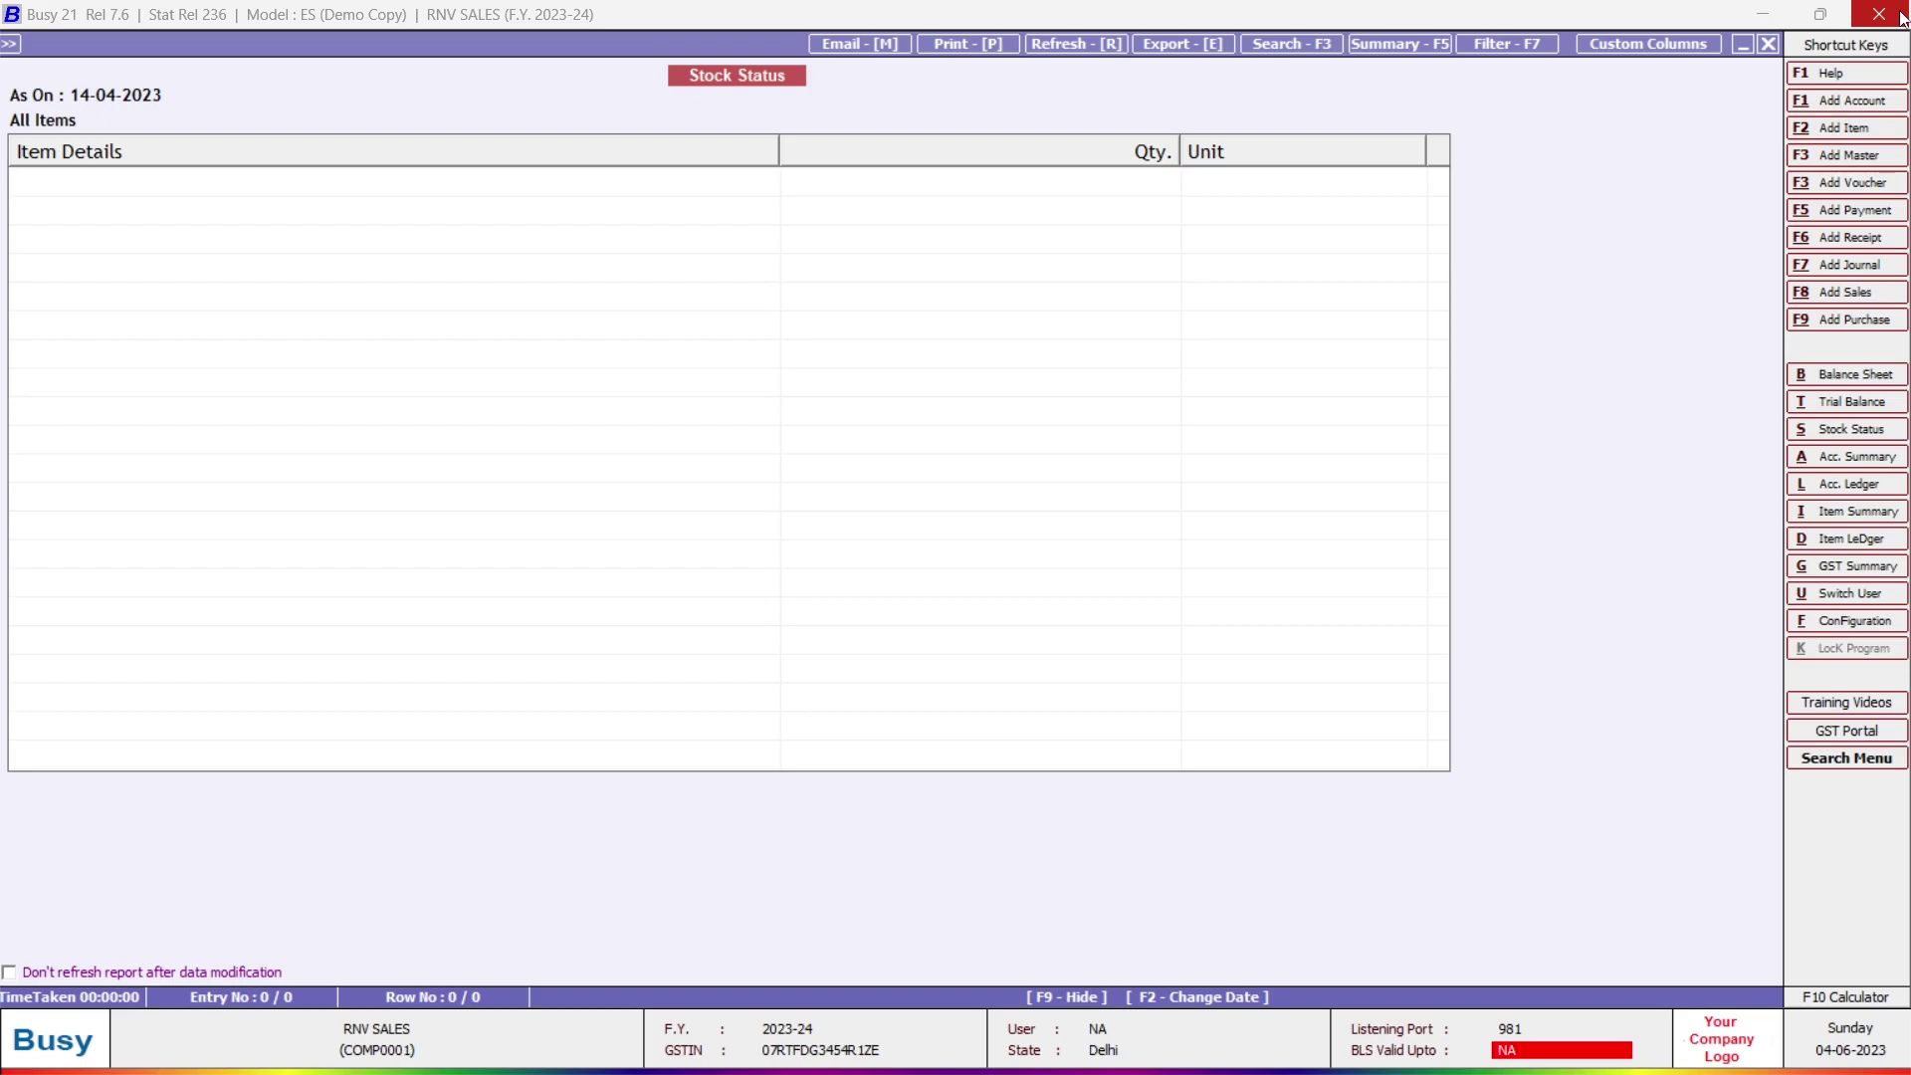
{"action": "key", "text": "Escape"}
{"action": "key", "text": "Escape"}
Step: Generate the GST Summary report for 01-04-2023 to 30-04-2023
{"action": "key", "text": "Down"}
{"action": "key", "text": "Down"}
{"action": "key", "text": "Down"}
{"action": "key", "text": "Return"}
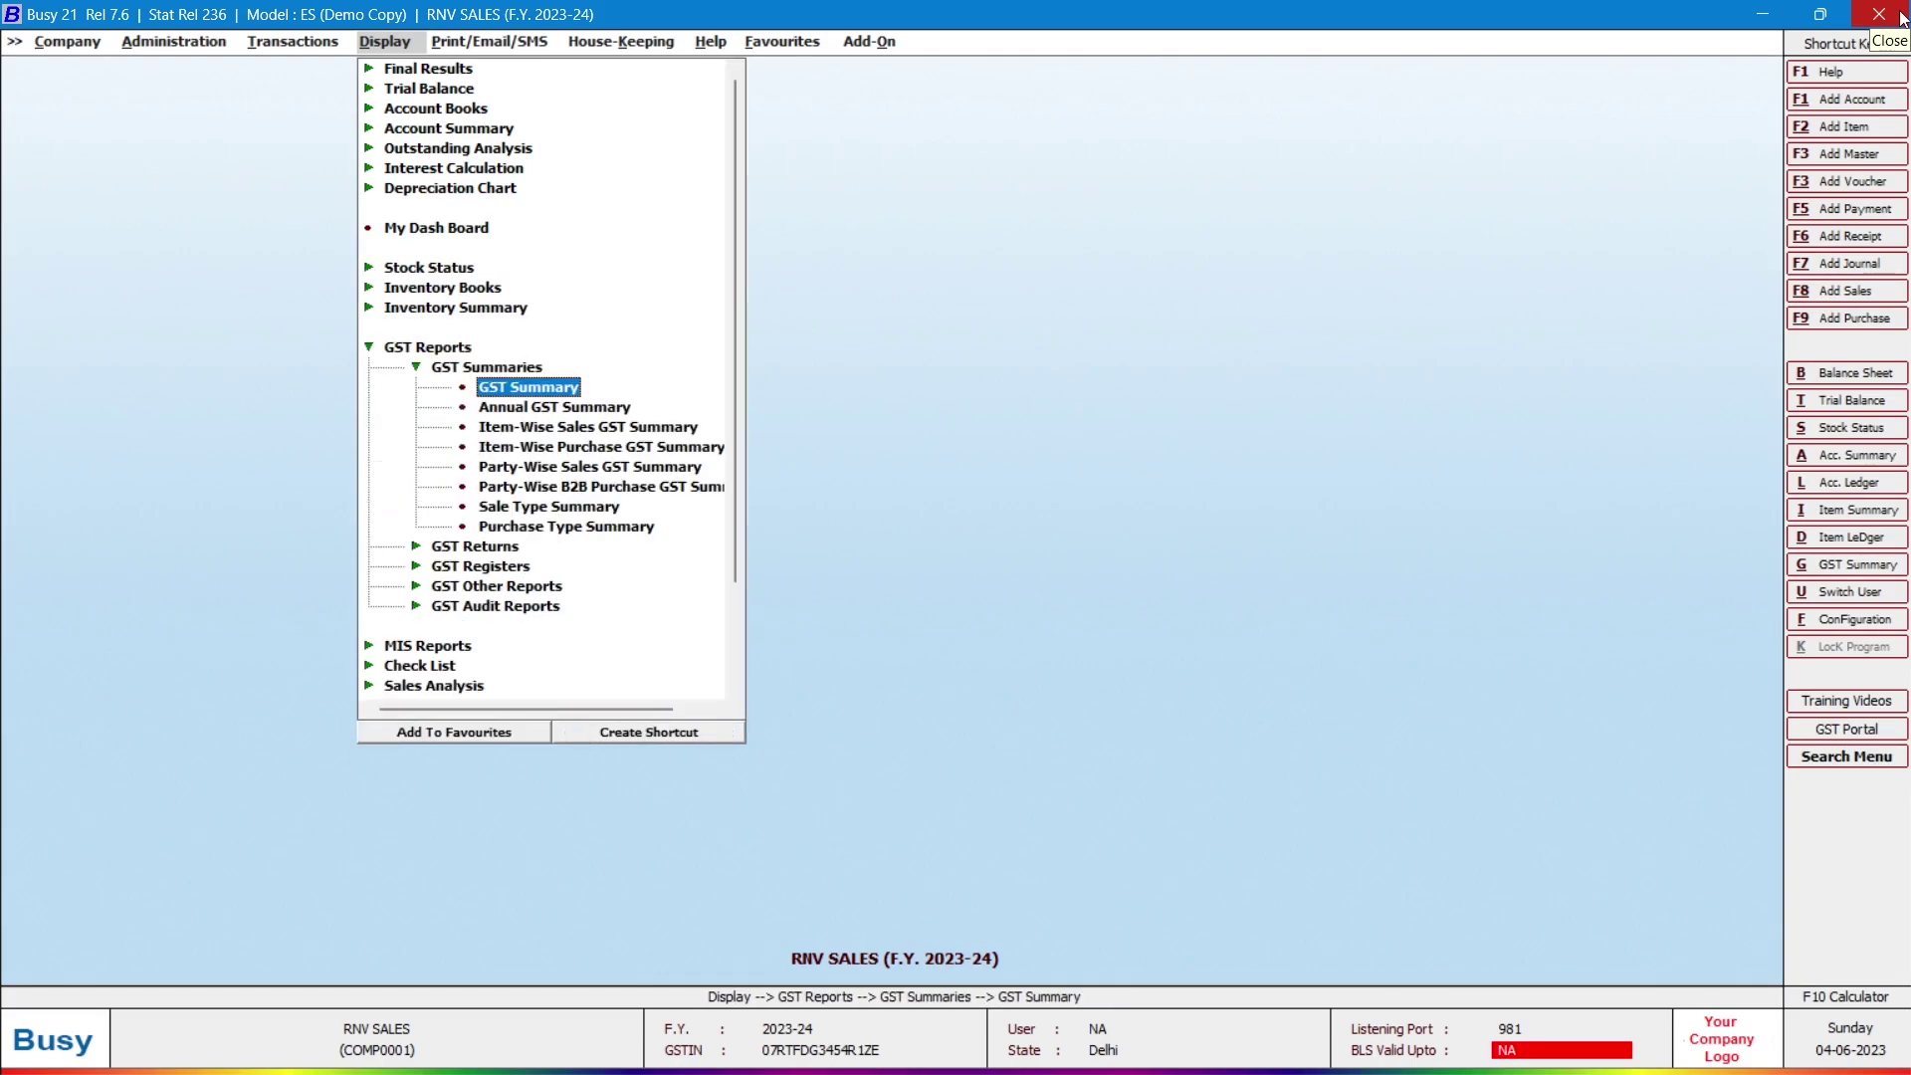
{"action": "key", "text": "Return"}
{"action": "key", "text": "Return"}
{"action": "key", "text": "Up"}
{"action": "type", "text": "1"}
{"action": "key", "text": "Return"}
{"action": "type", "text": "30/"}
{"action": "key", "text": "Return"}
{"action": "key", "text": "F2"}
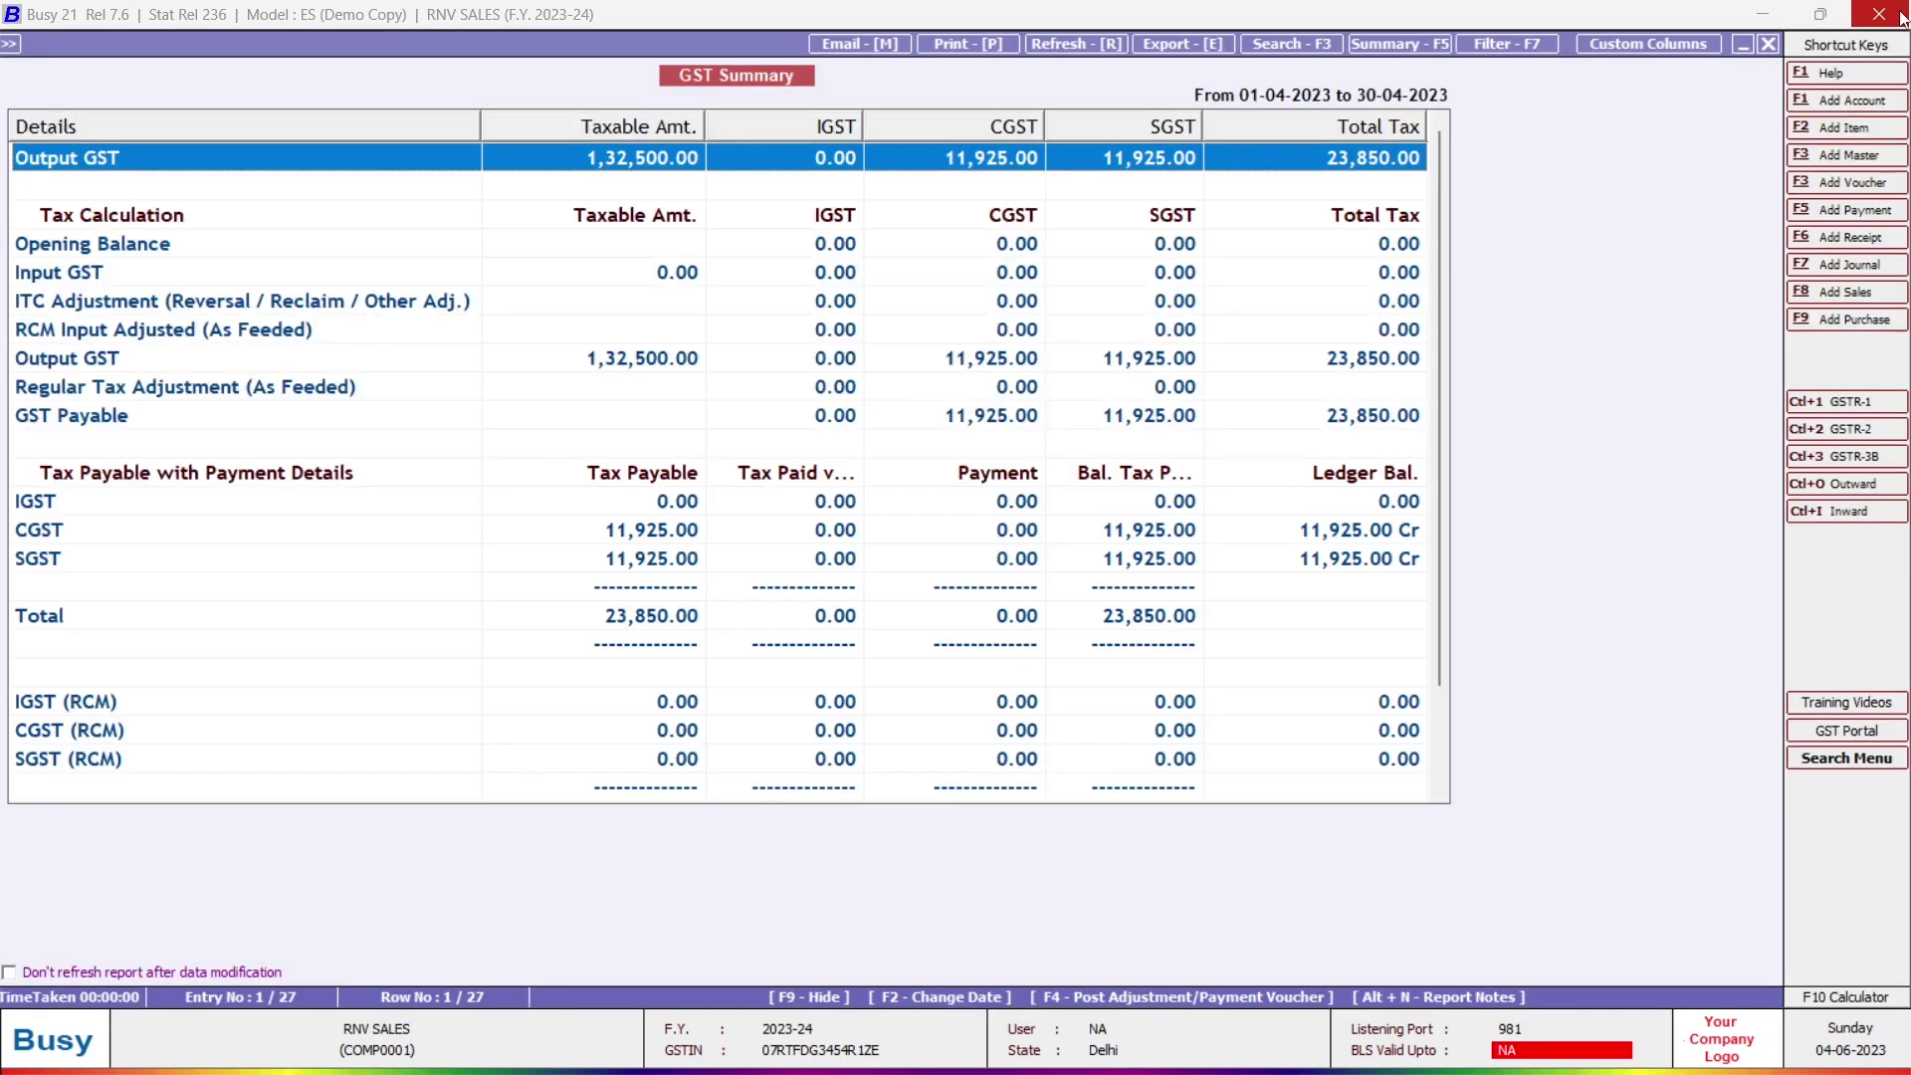
Step: Drill down from Output GST into the 18% local rate and examine the individual sales vouchers behind it
{"action": "key", "text": "Return"}
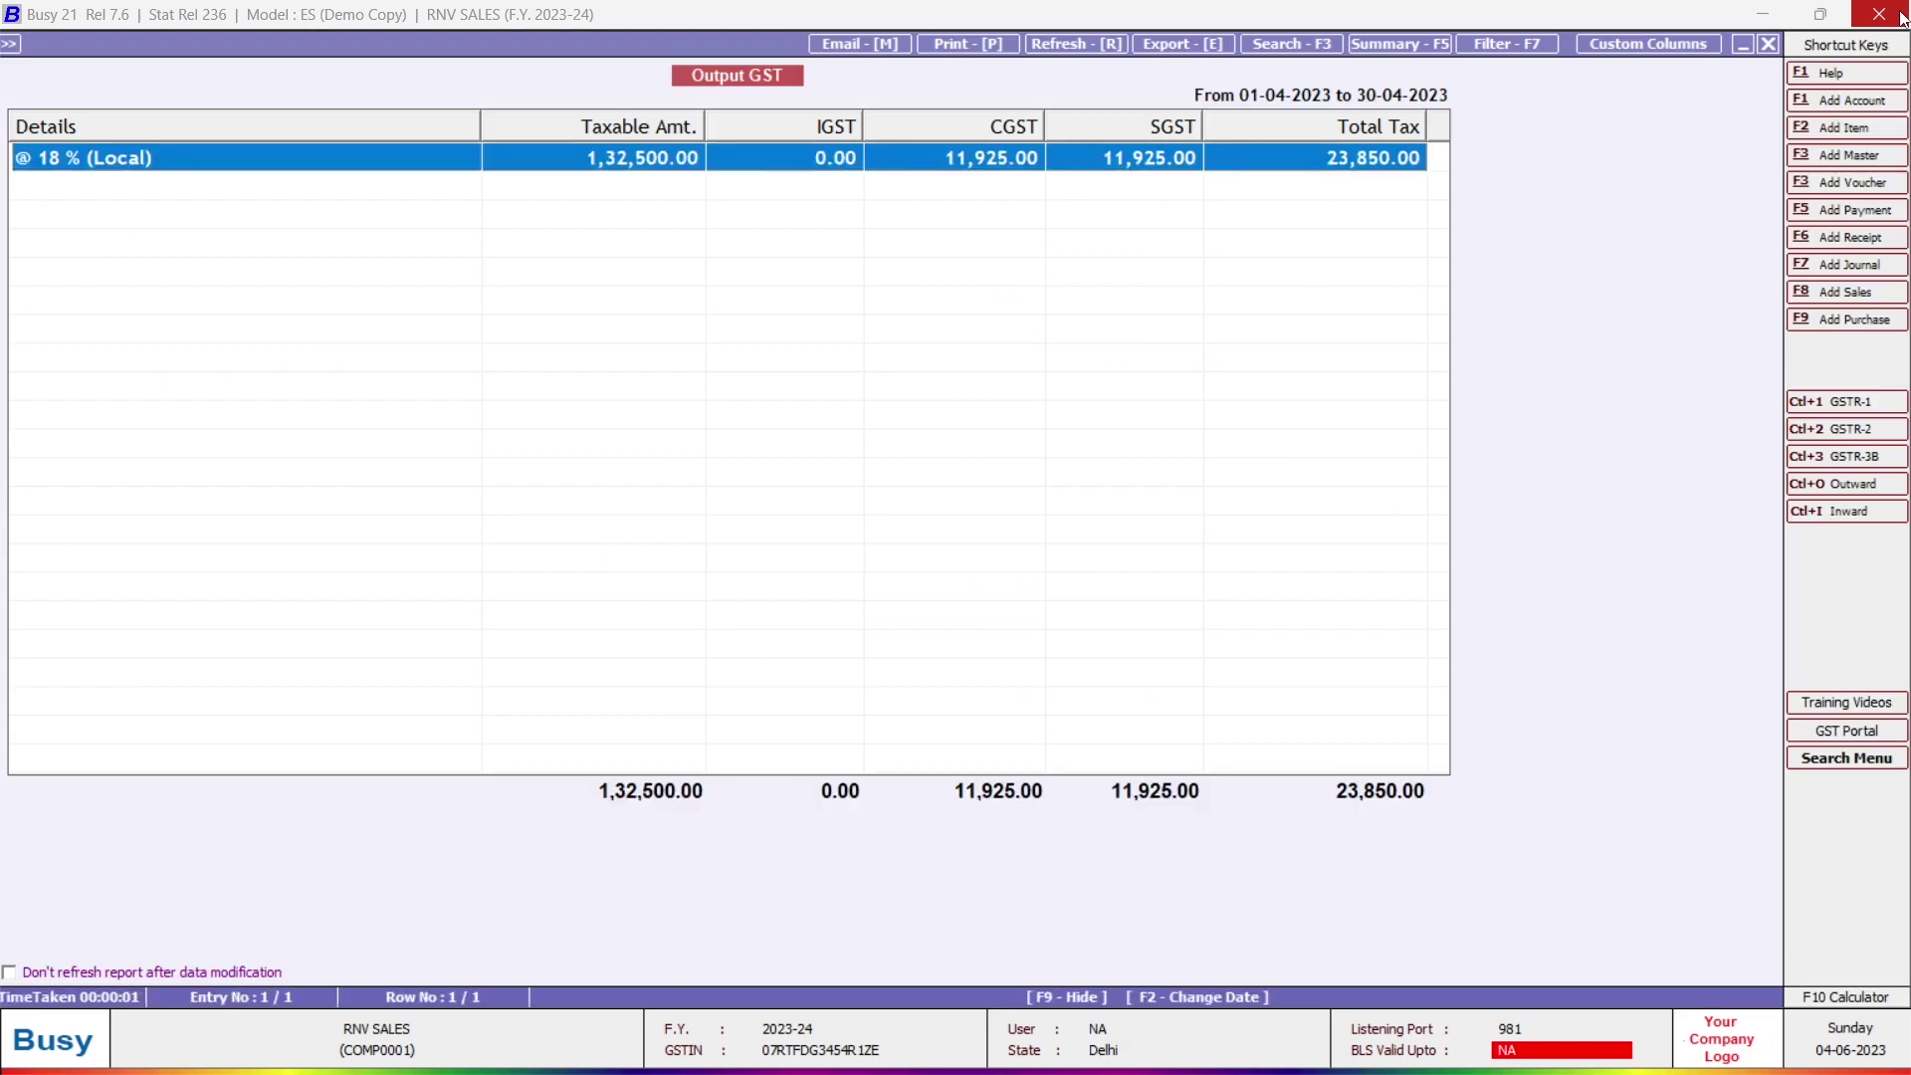
{"action": "key", "text": "Return"}
{"action": "key", "text": "Down"}
{"action": "key", "text": "Up"}
{"action": "key", "text": "Down"}
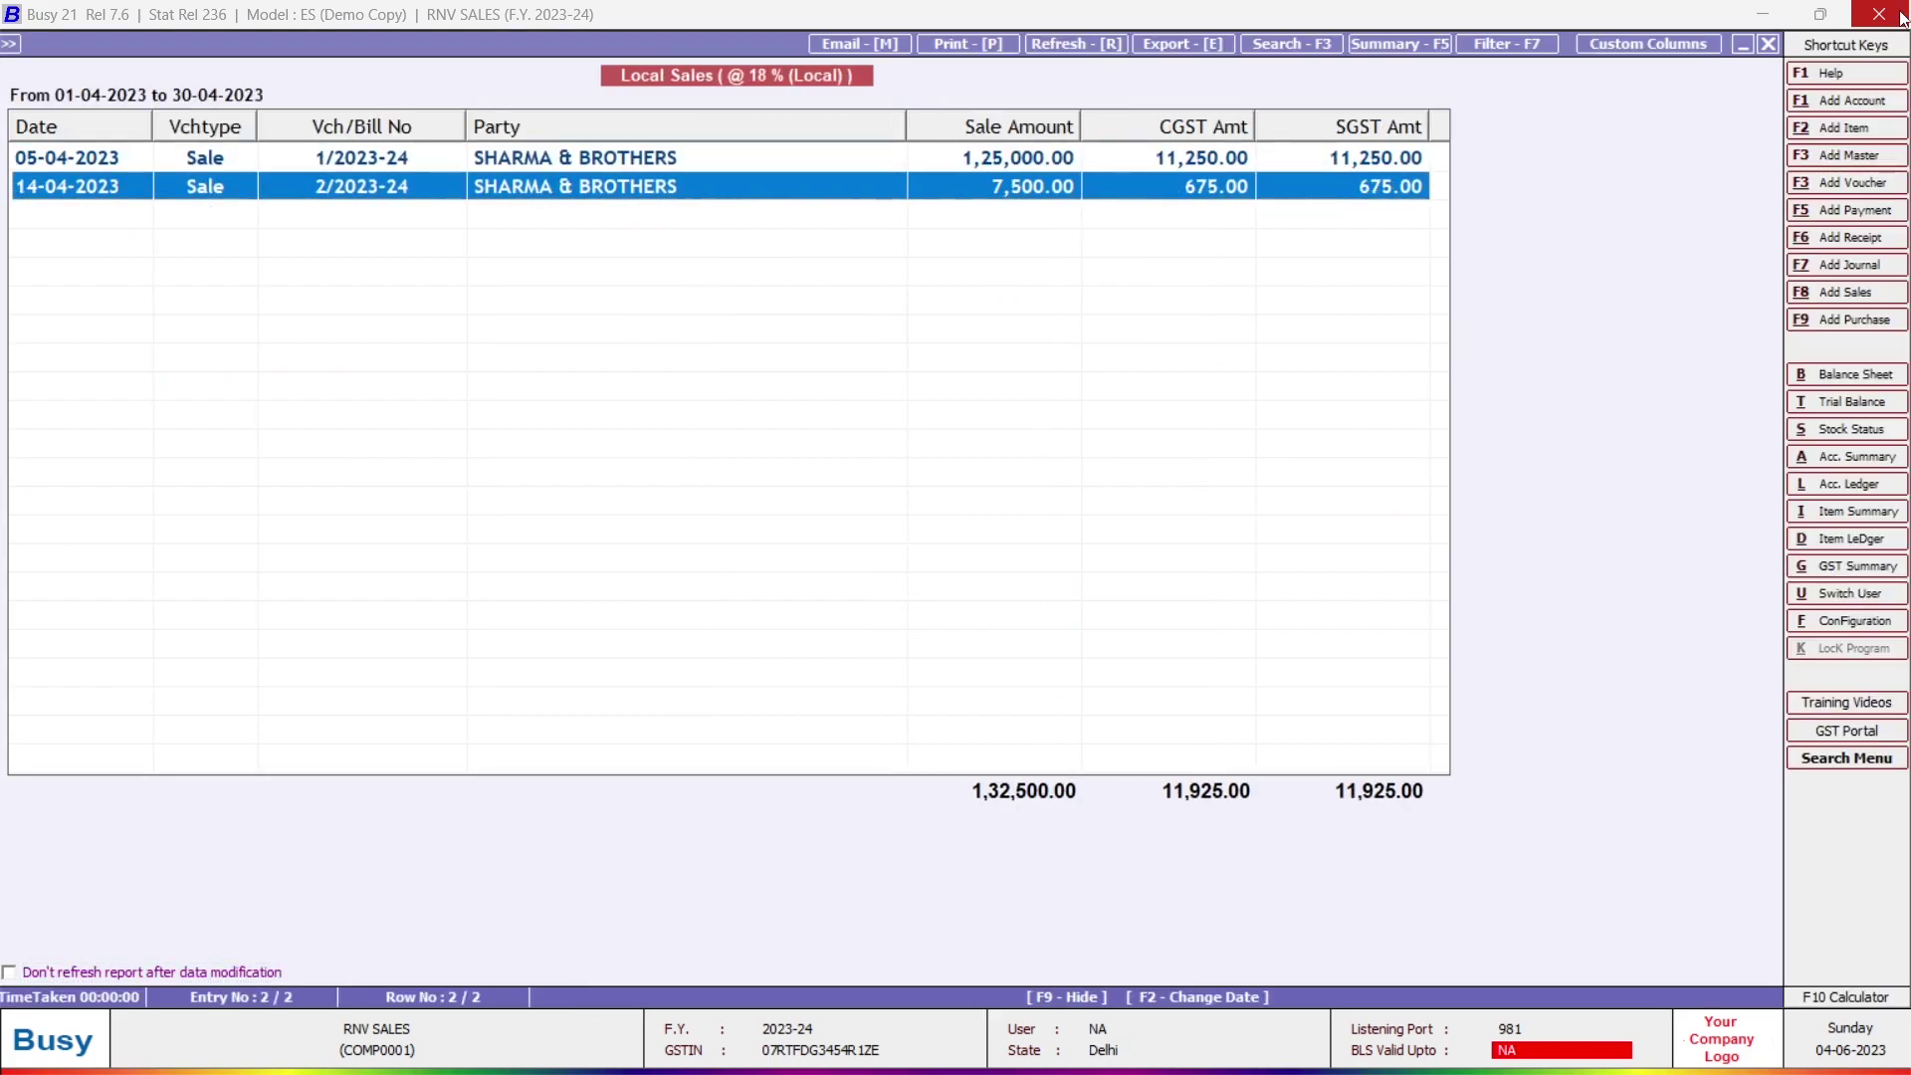
{"action": "key", "text": "Up"}
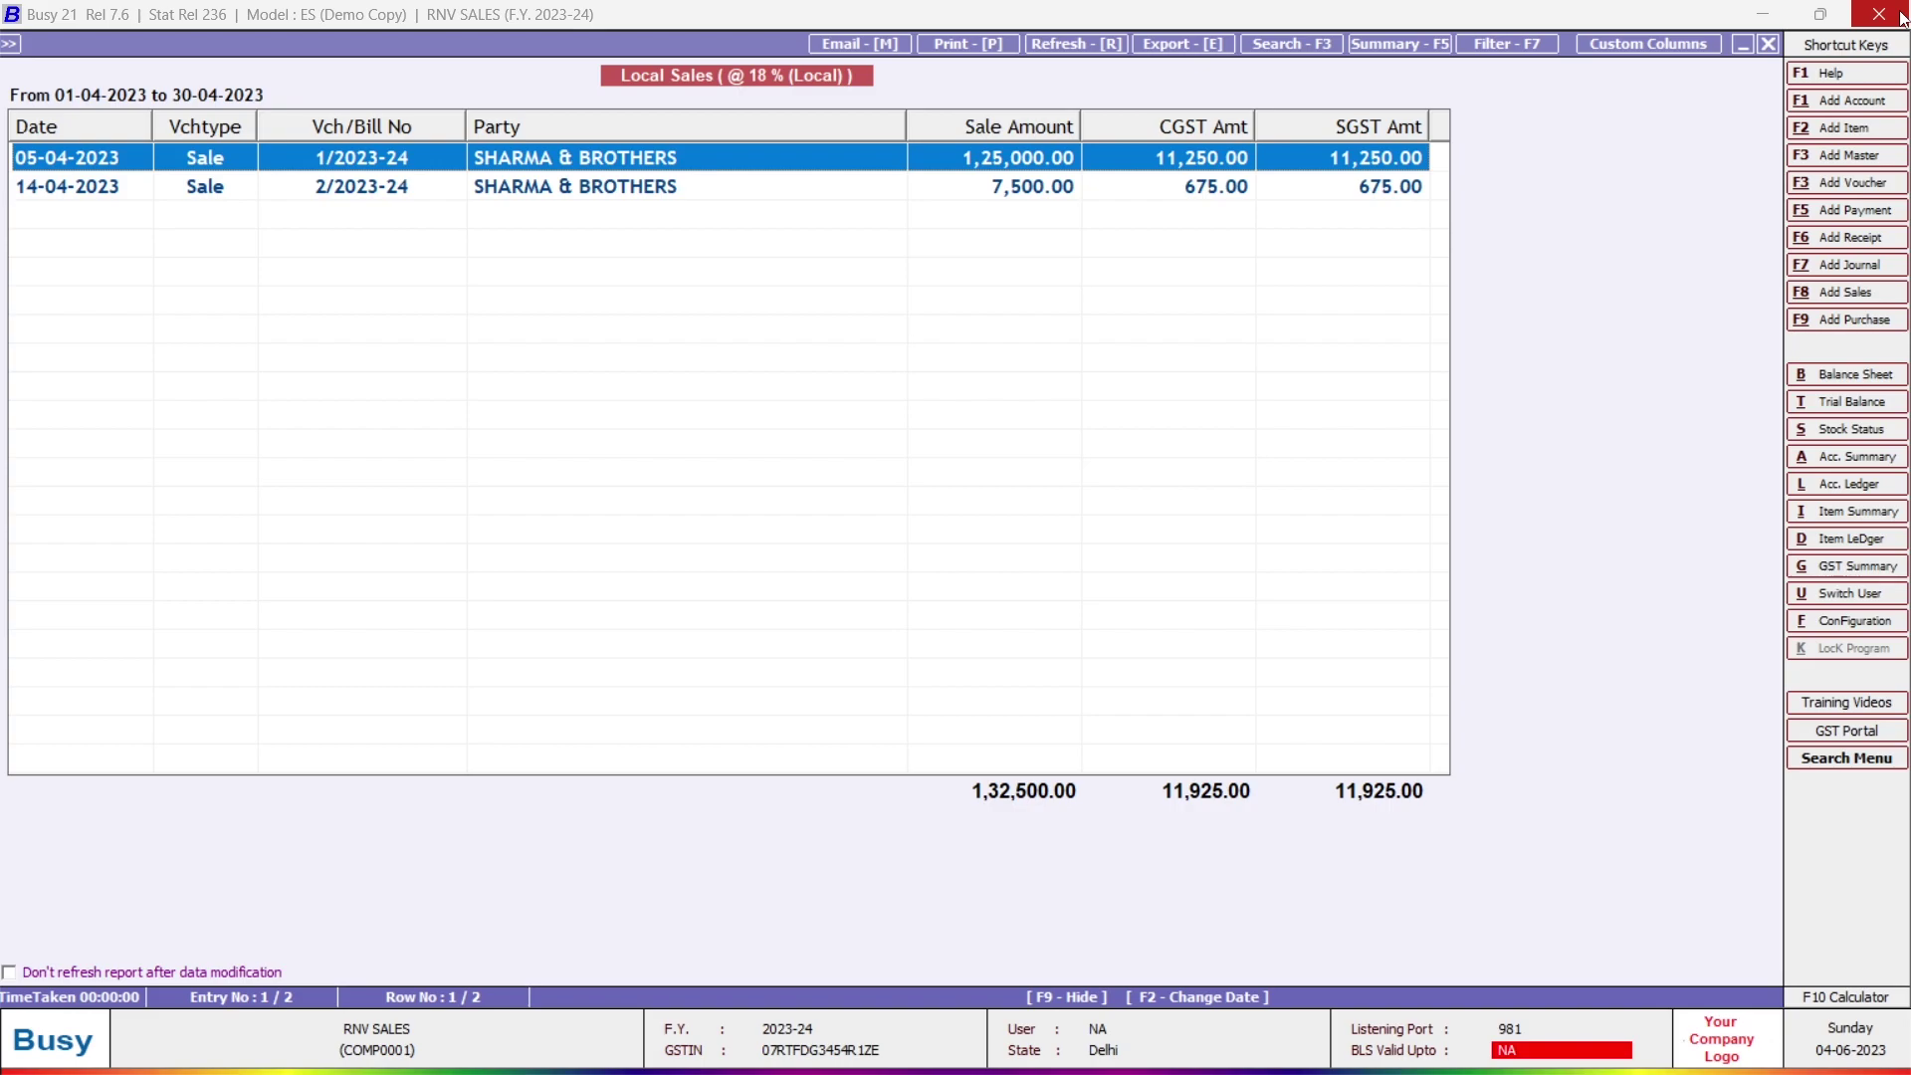
Step: Leave the 18% local sales drill-down and close the GST Summary report
{"action": "key", "text": "Escape"}
{"action": "key", "text": "Escape"}
{"action": "key", "text": "Escape"}
{"action": "key", "text": "Escape"}
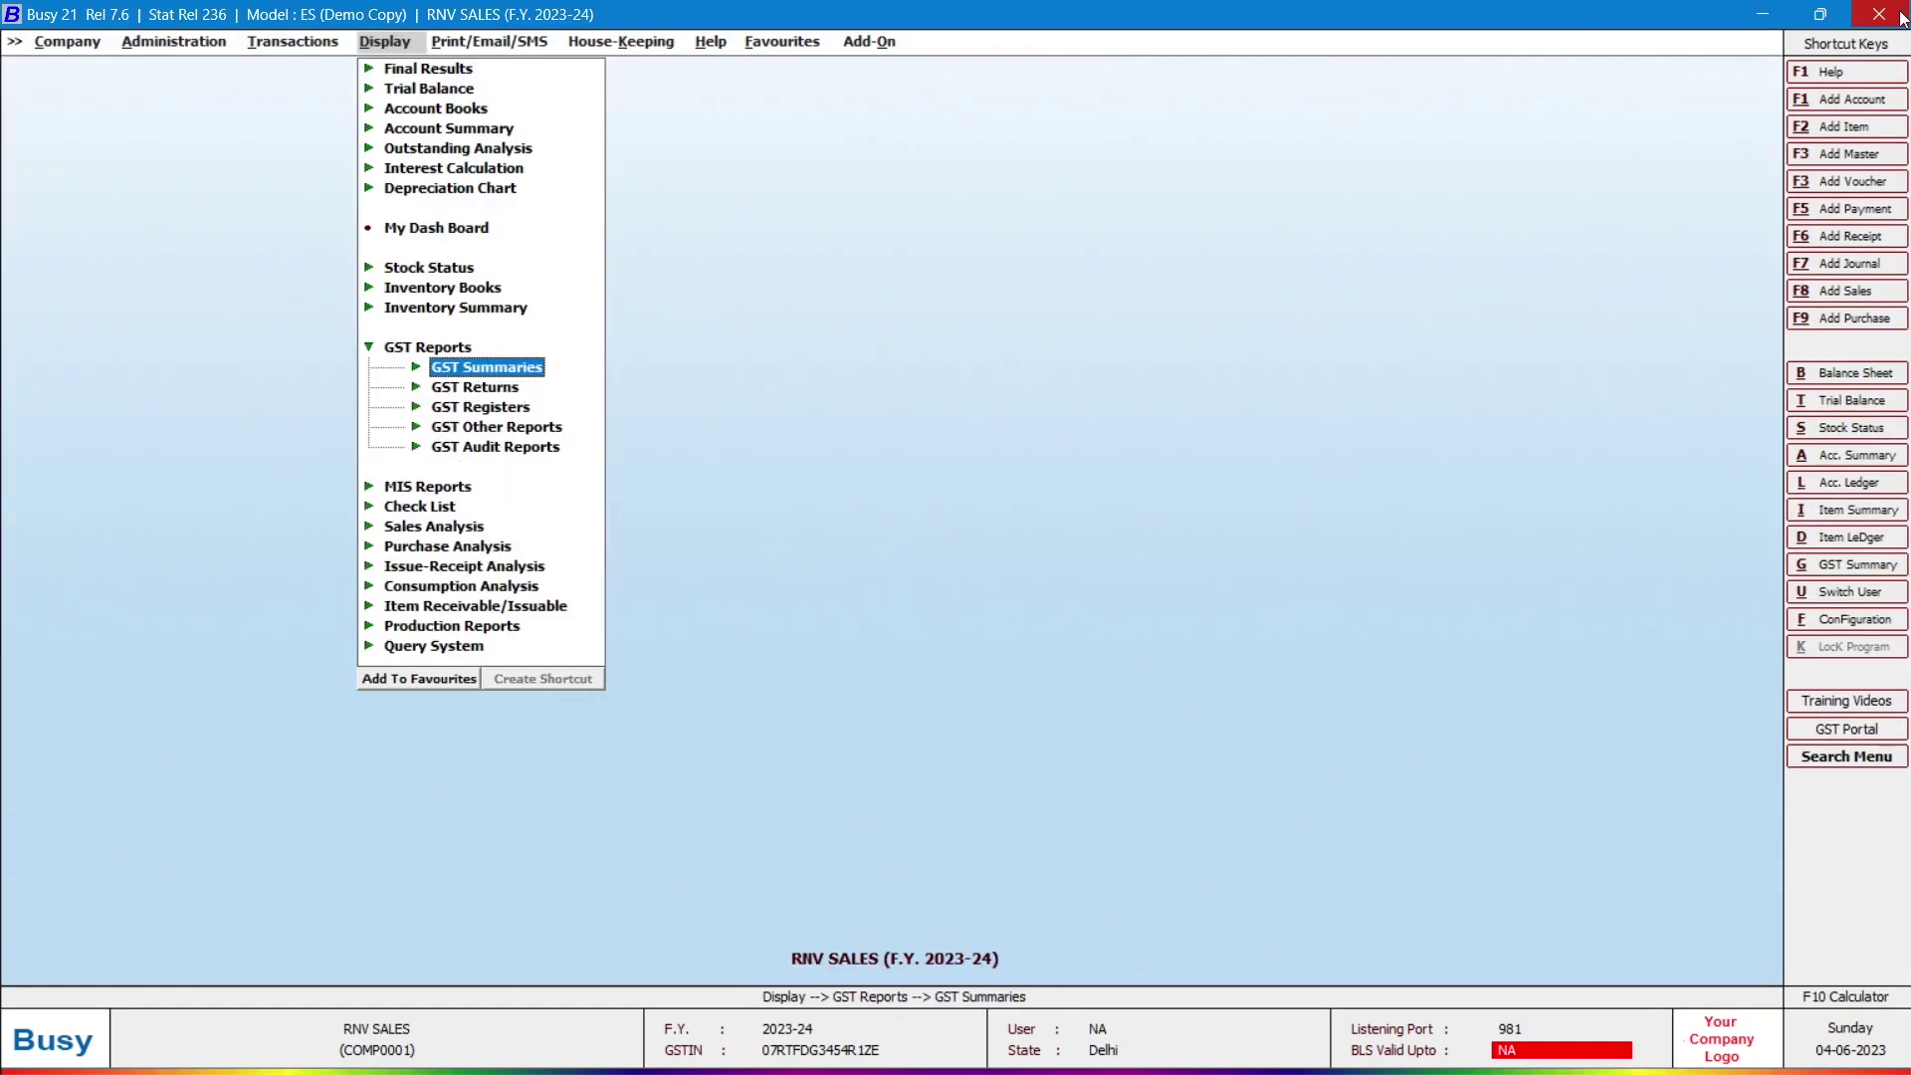
Step: Generate the GSTR-1 (w.e.f May 2021) return report for 01-04-2023 to 30-04-2023
{"action": "key", "text": "Down"}
{"action": "key", "text": "Return"}
{"action": "key", "text": "Down"}
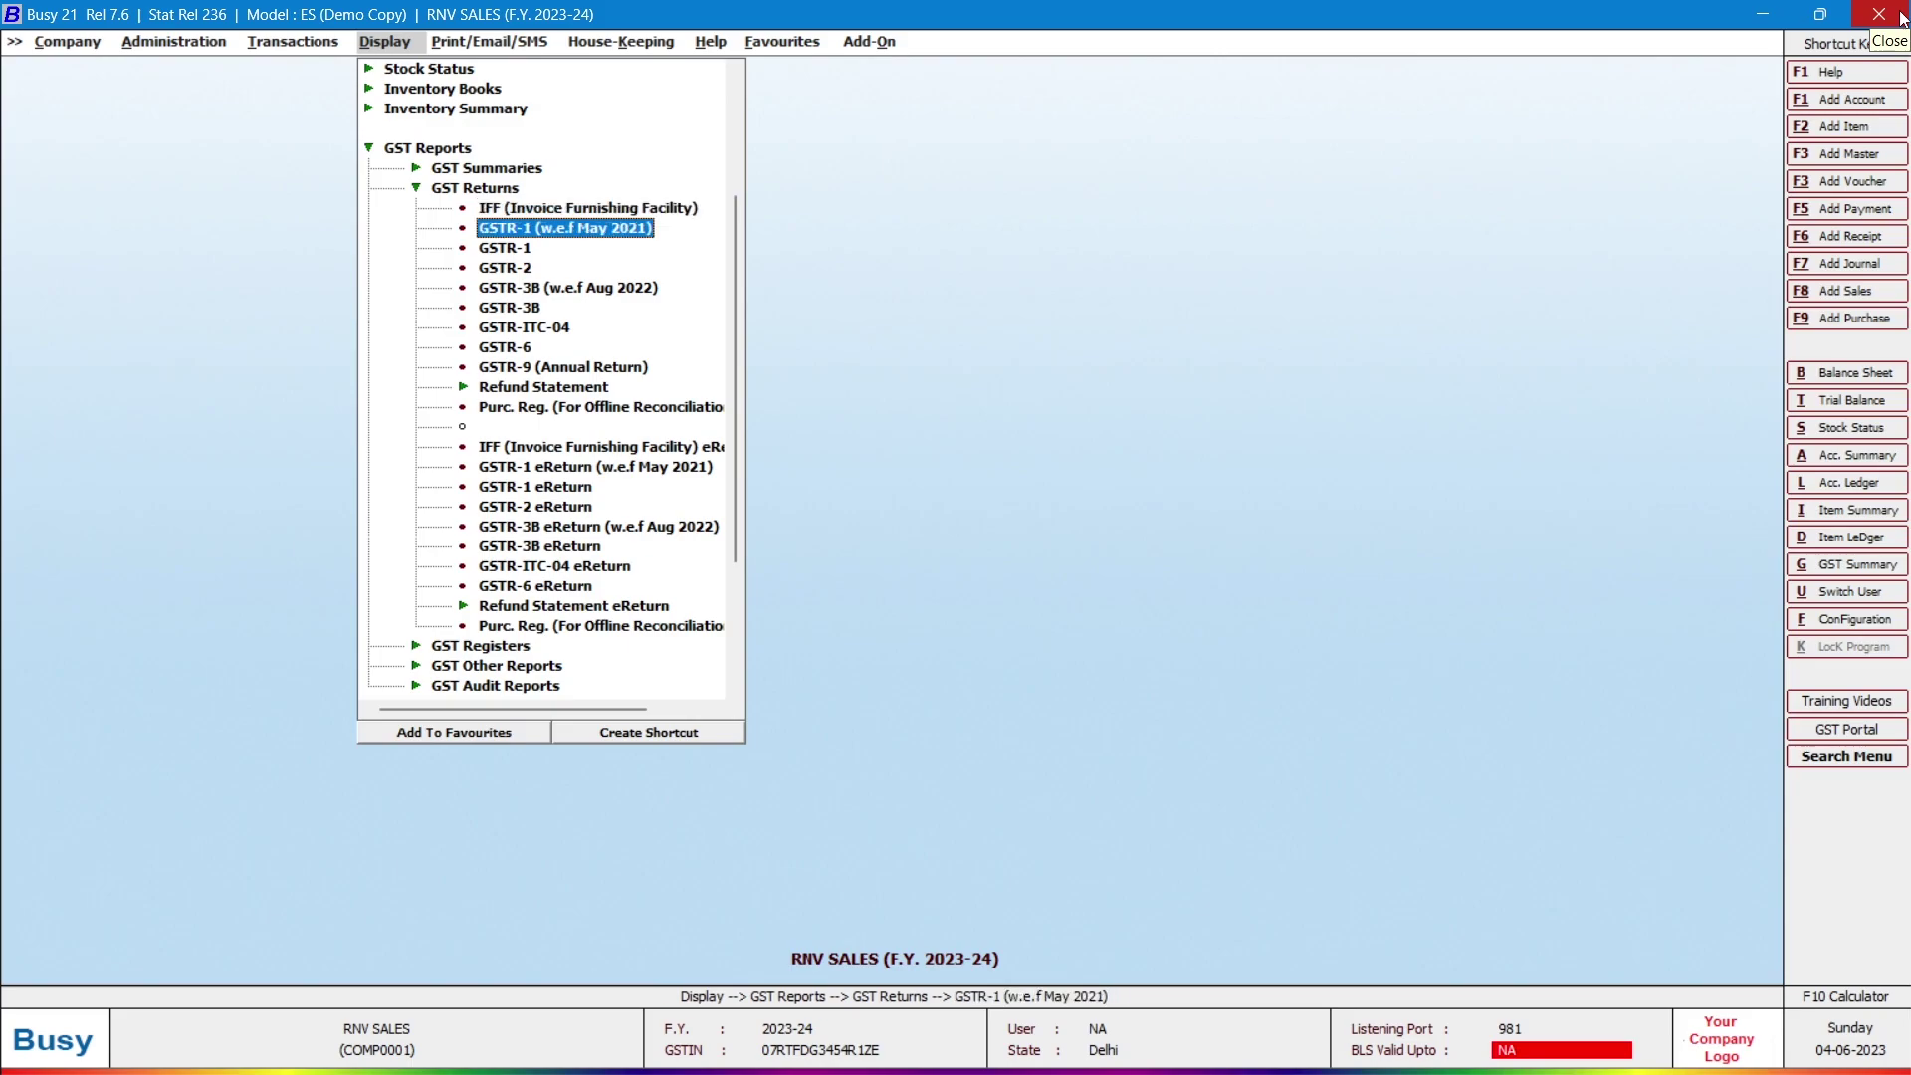
{"action": "key", "text": "Return"}
{"action": "type", "text": "01-04-2023"}
{"action": "key", "text": "Return"}
{"action": "type", "text": "30-04-2023"}
{"action": "key", "text": "Return"}
{"action": "key", "text": "Return"}
{"action": "key", "text": "Return"}
{"action": "key", "text": "Return"}
{"action": "key", "text": "Return"}
{"action": "key", "text": "Return"}
{"action": "key", "text": "Return"}
{"action": "key", "text": "Return"}
{"action": "key", "text": "Return"}
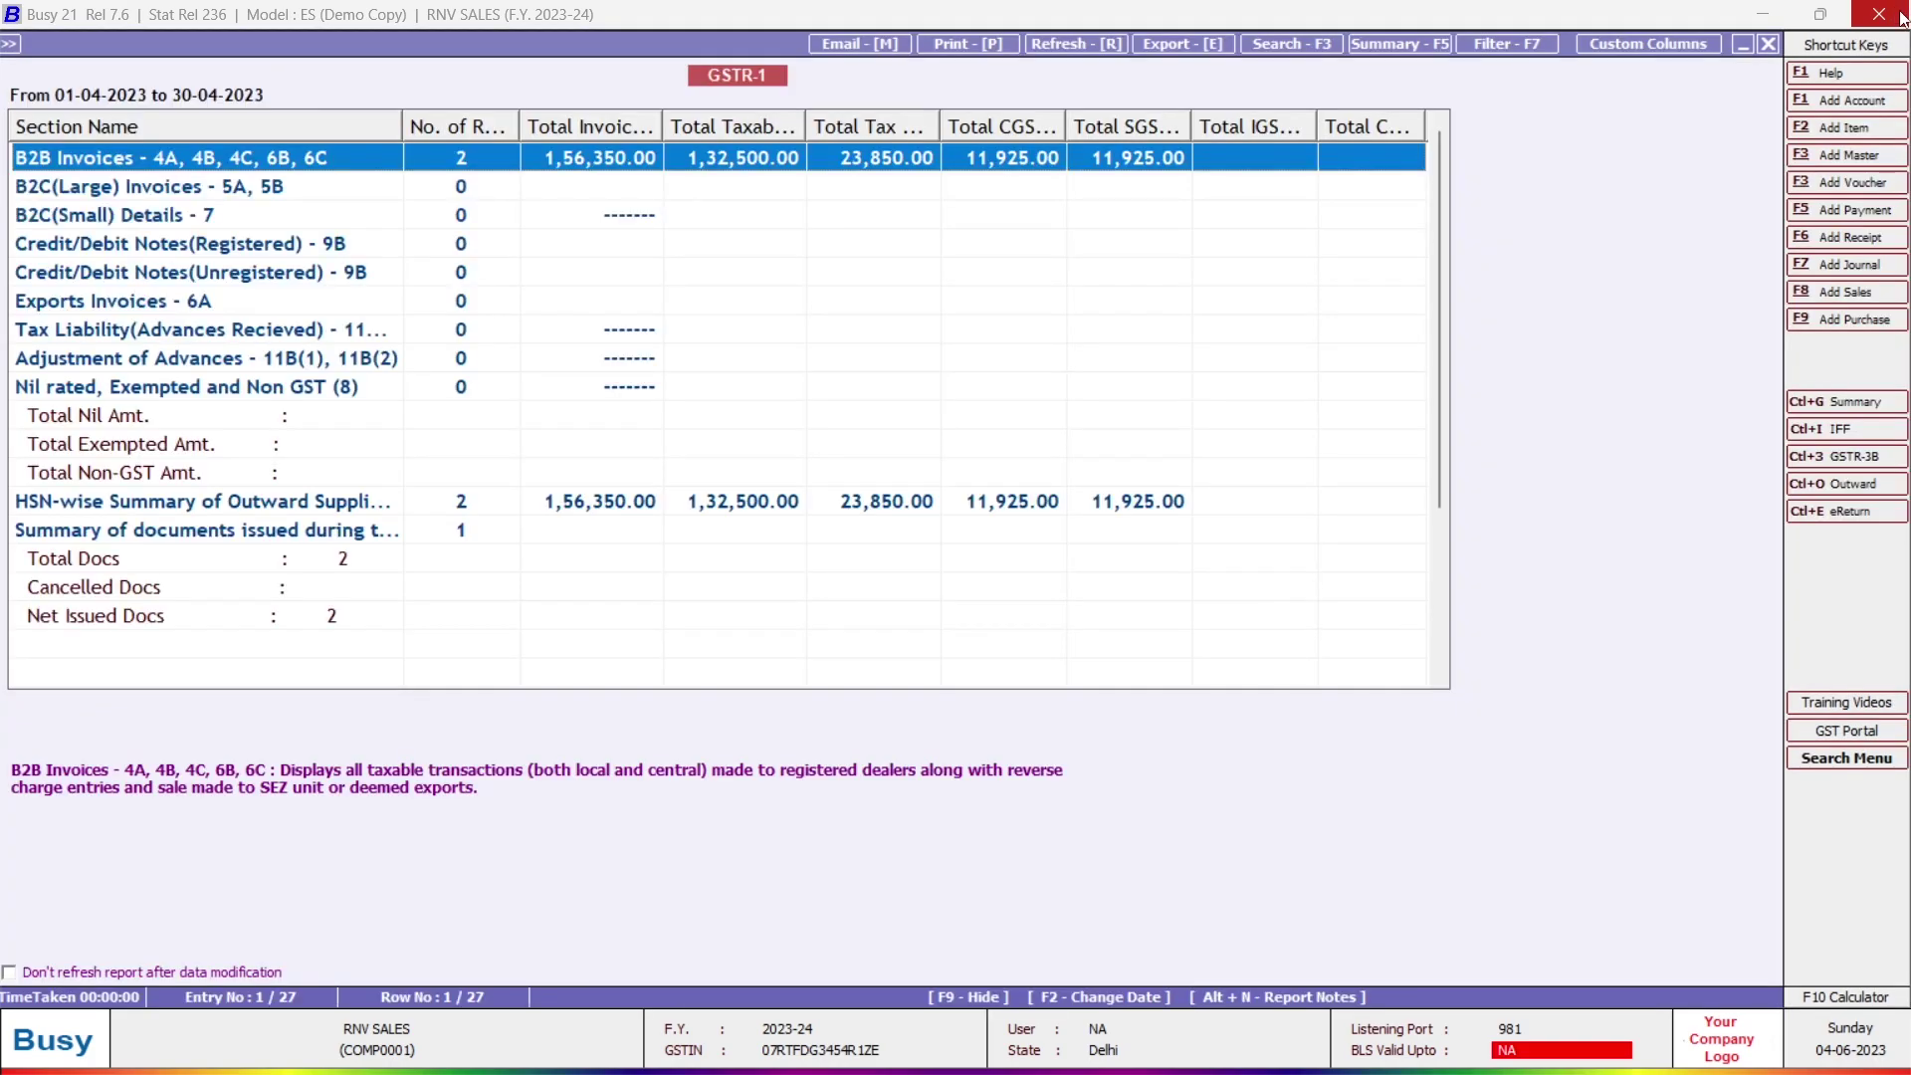
Step: Drill down into the B2B Invoices section of GSTR-1 and examine the individual invoice entries
{"action": "key", "text": "Return"}
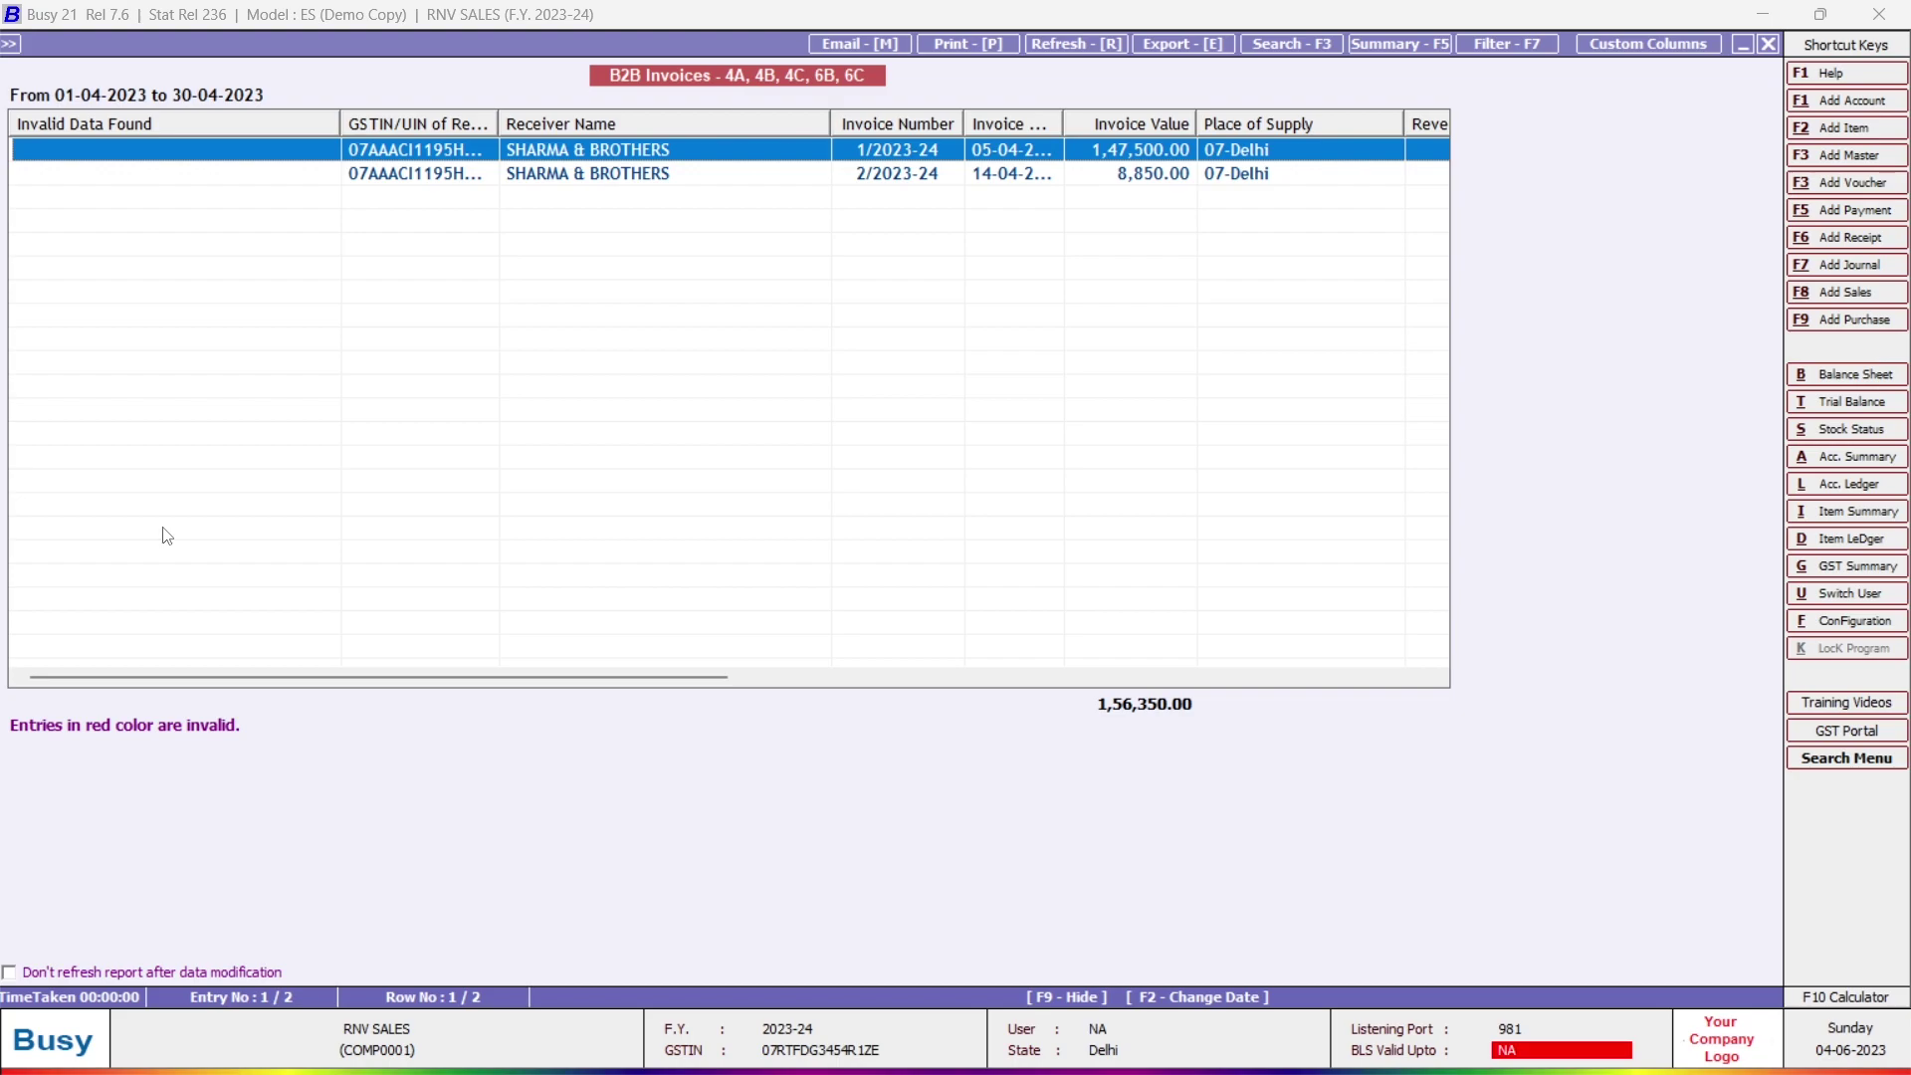
{"action": "key", "text": "Down"}
{"action": "key", "text": "Up"}
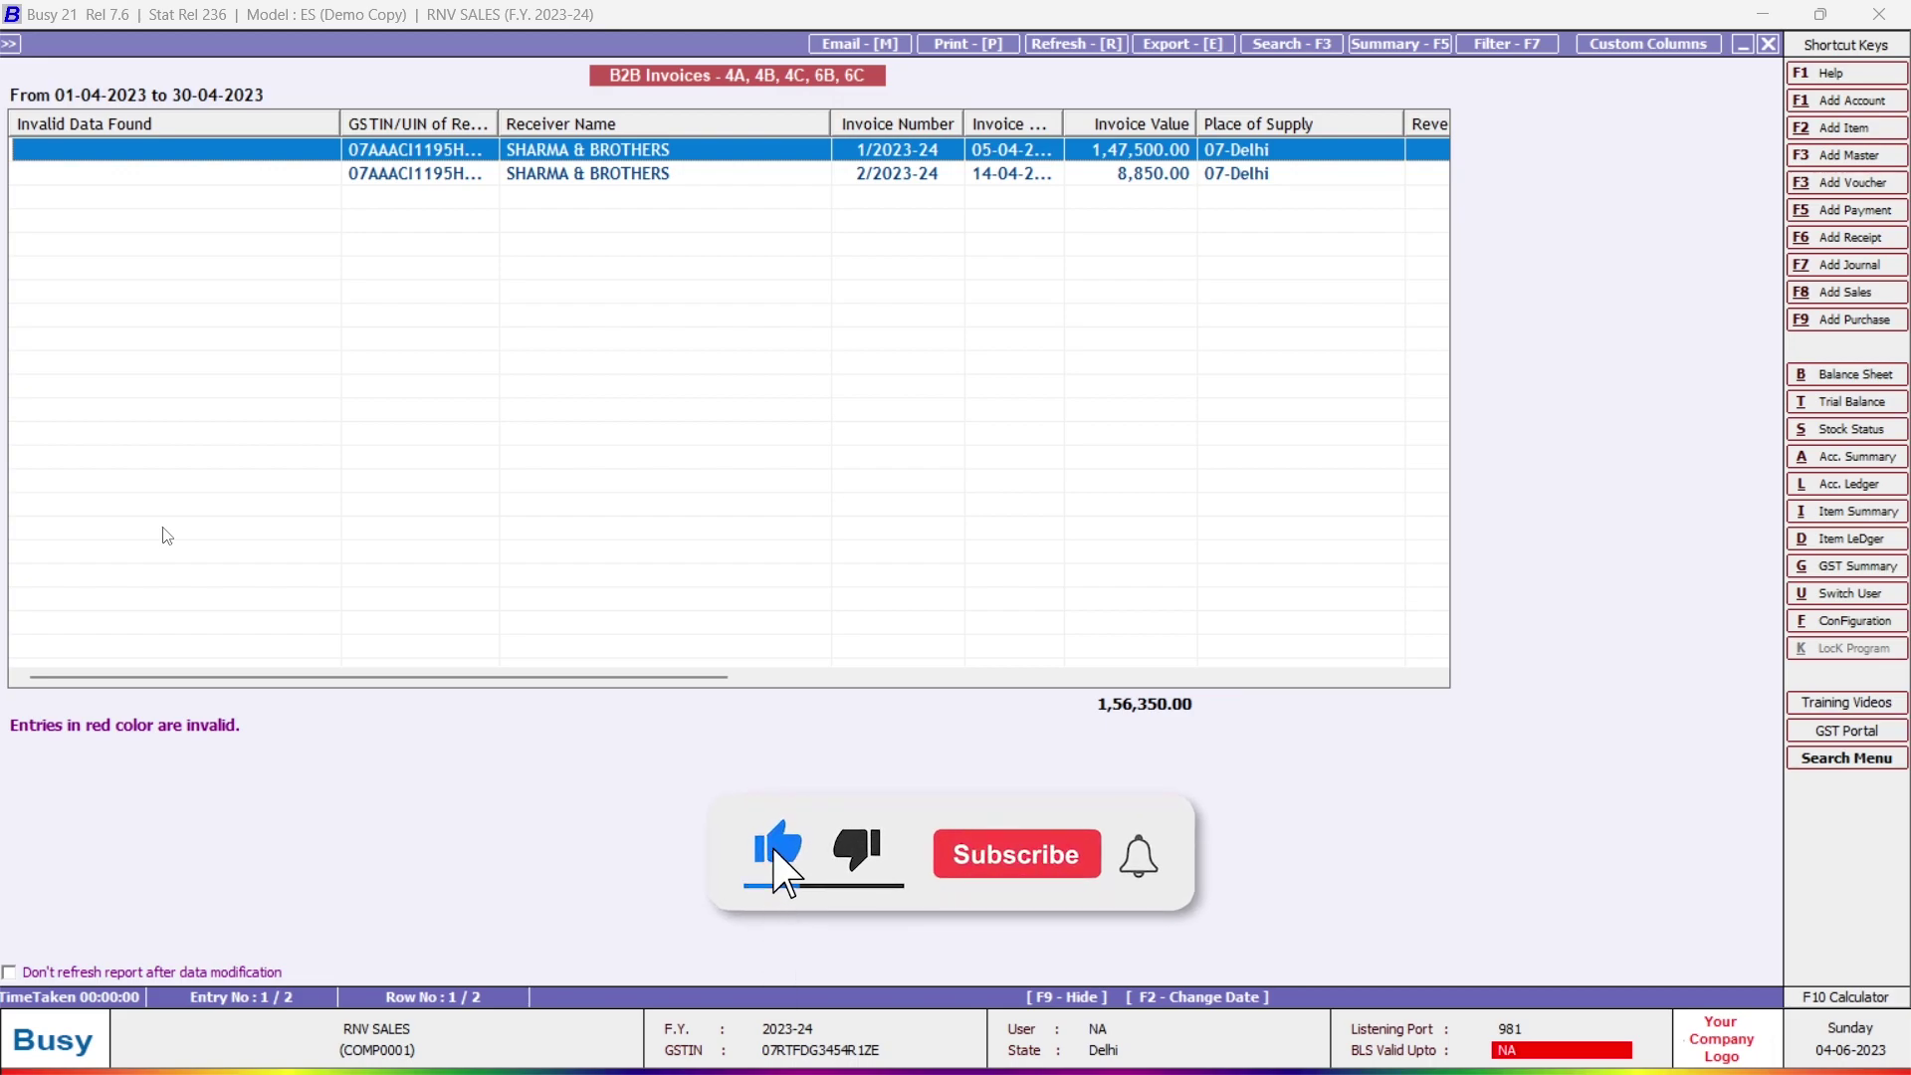
Step: Close the B2B invoice list and the GSTR-1 report, returning to the empty main screen
{"action": "key", "text": "Escape"}
{"action": "key", "text": "Escape"}
{"action": "key", "text": "Escape"}
{"action": "key", "text": "Escape"}
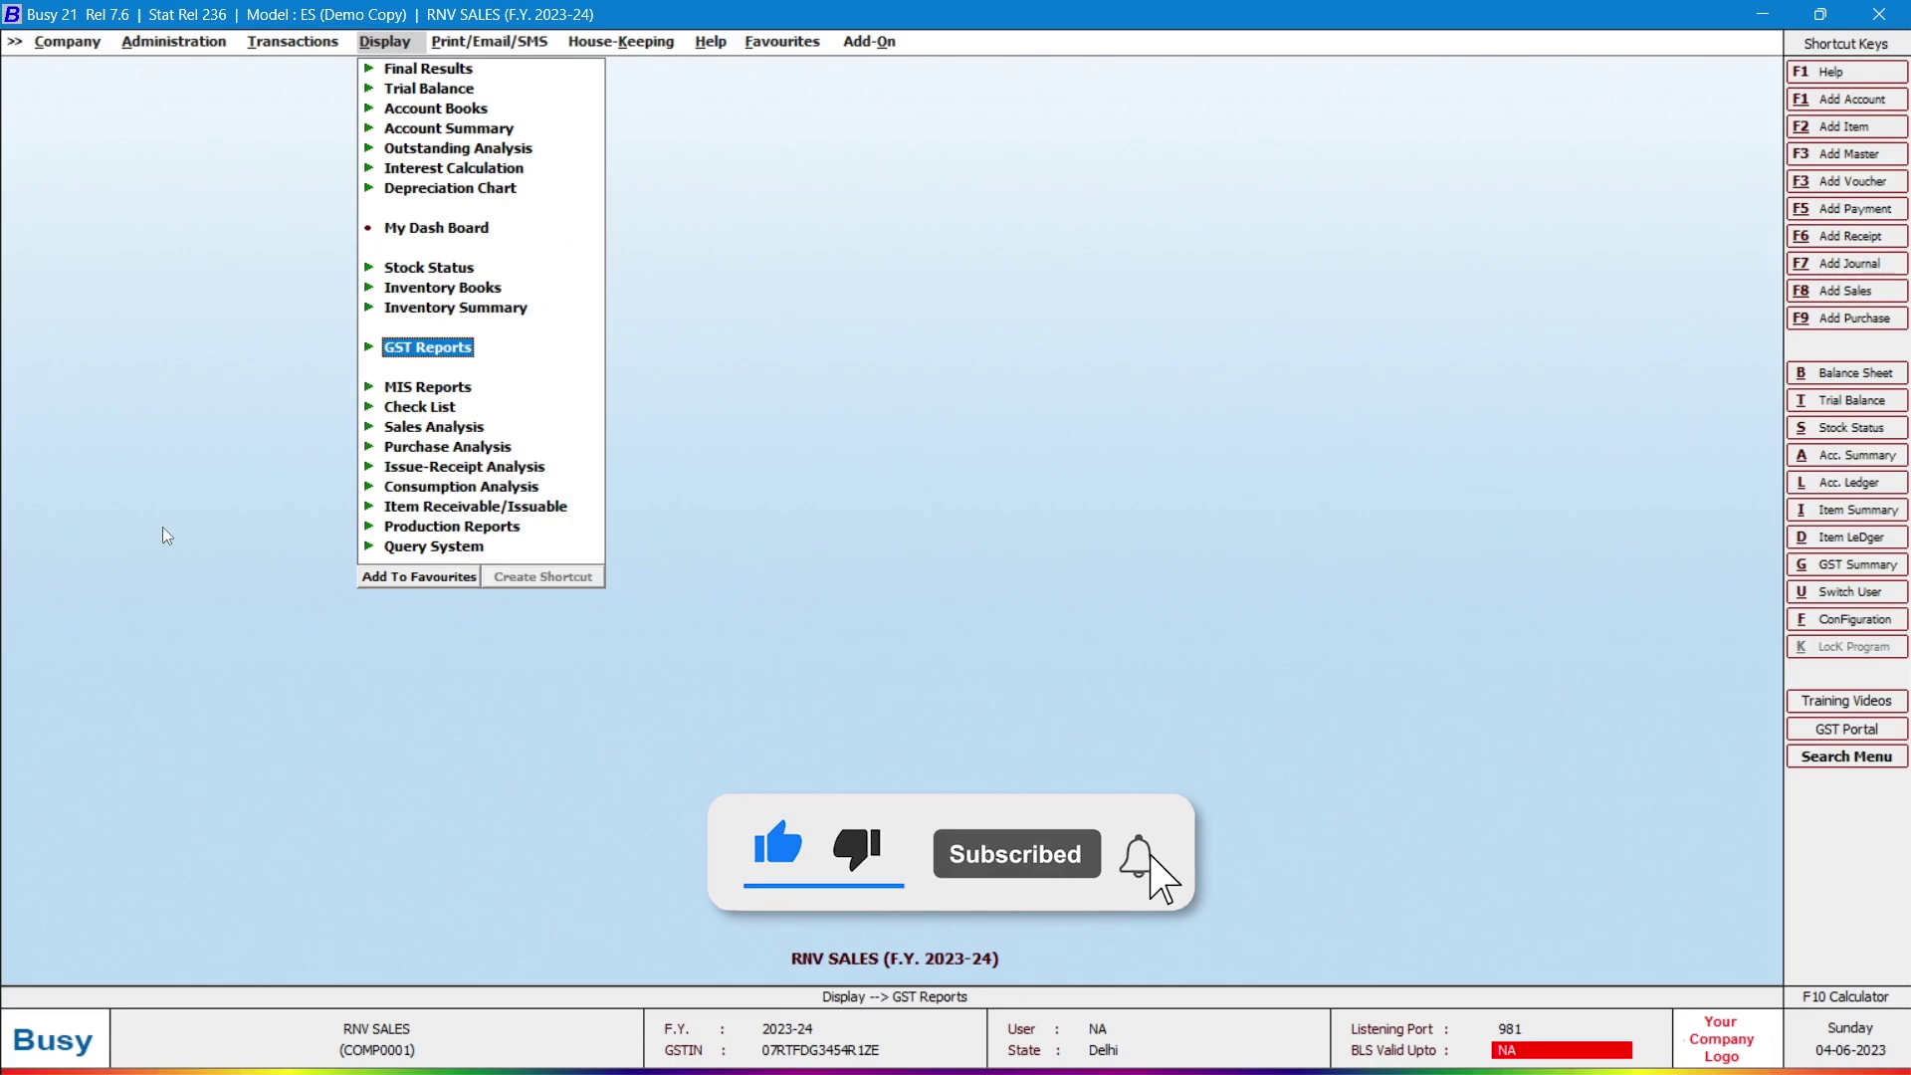
{"action": "key", "text": "Escape"}
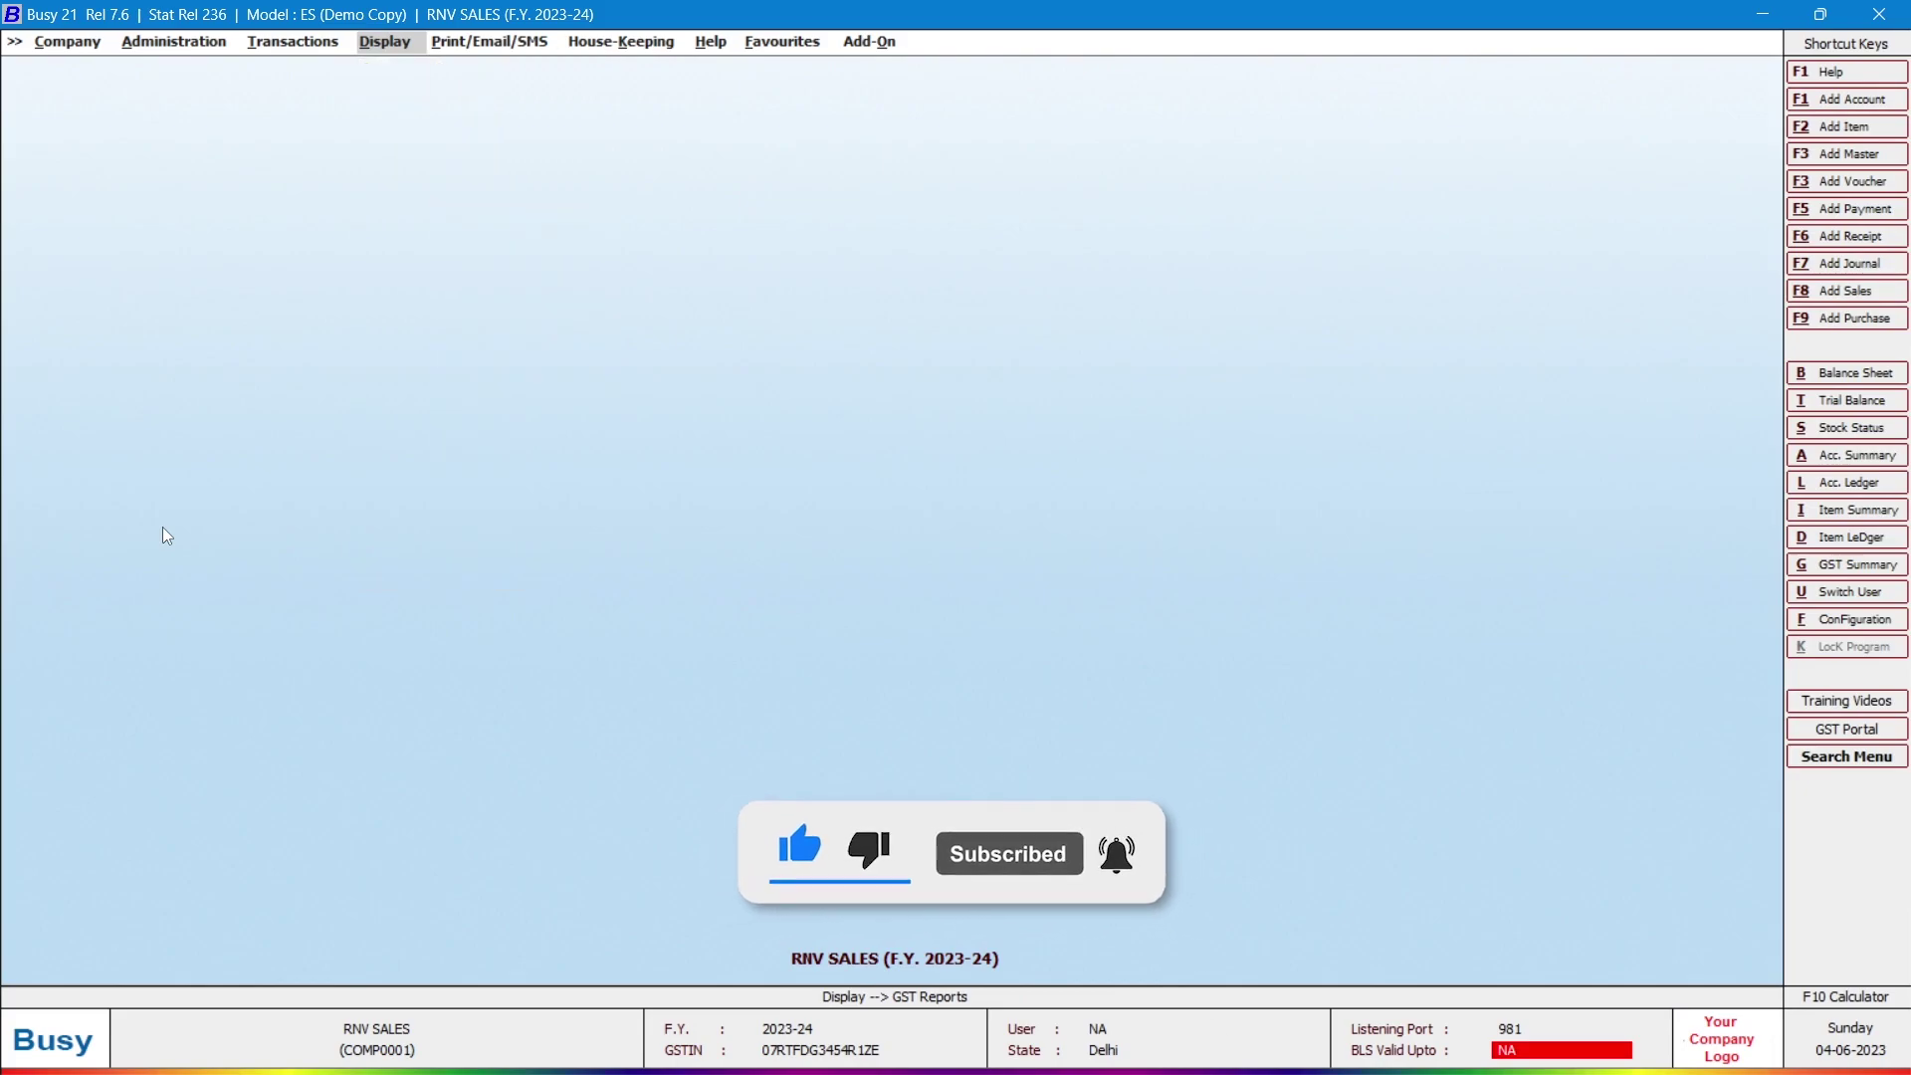